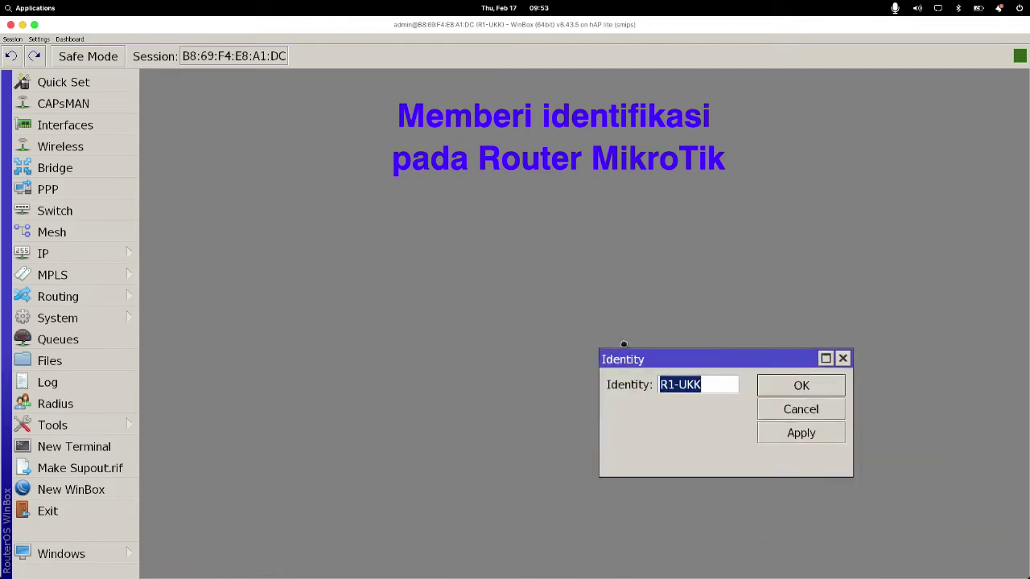
# Step: Change the router identity from R1-UKK to R1-TEST VLAN and apply it
pyautogui.click(502, 298)
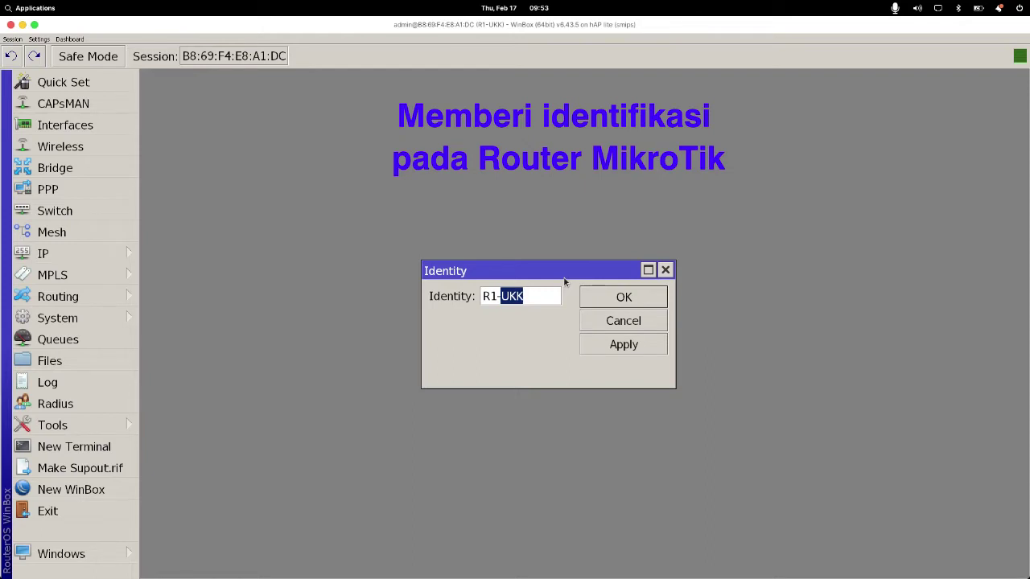
pyautogui.write('TEST VLAN')
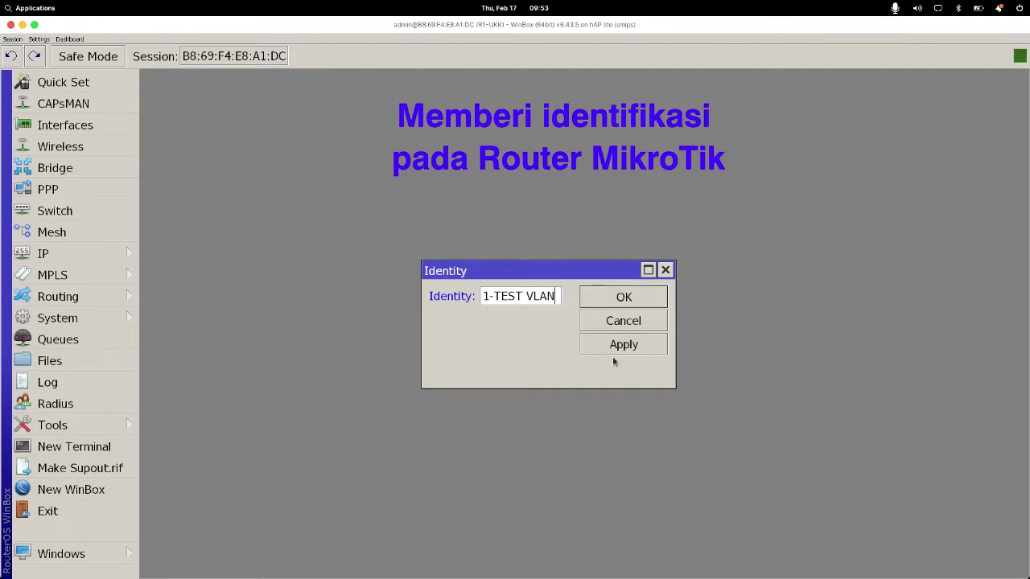
pyautogui.click(616, 345)
pyautogui.click(619, 300)
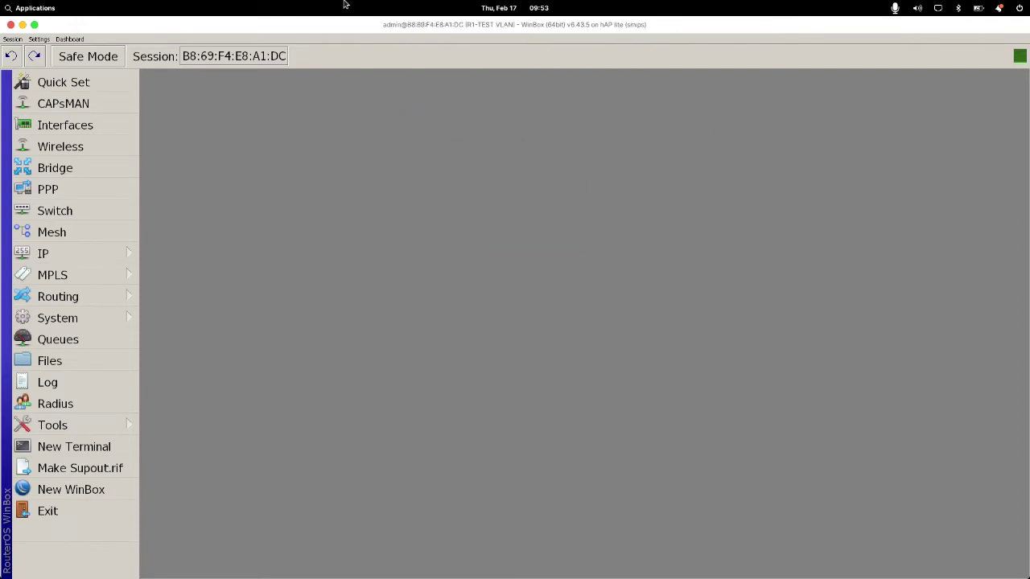
# Step: Open the IP Address List, start a New Address entry, and bring up the Impress topology slide
pyautogui.click(69, 261)
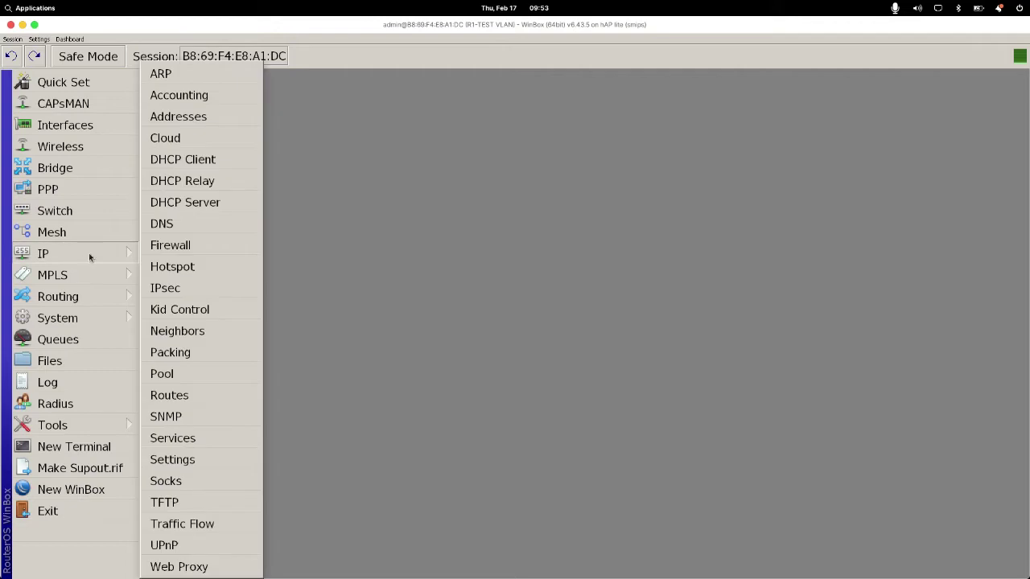
pyautogui.click(191, 119)
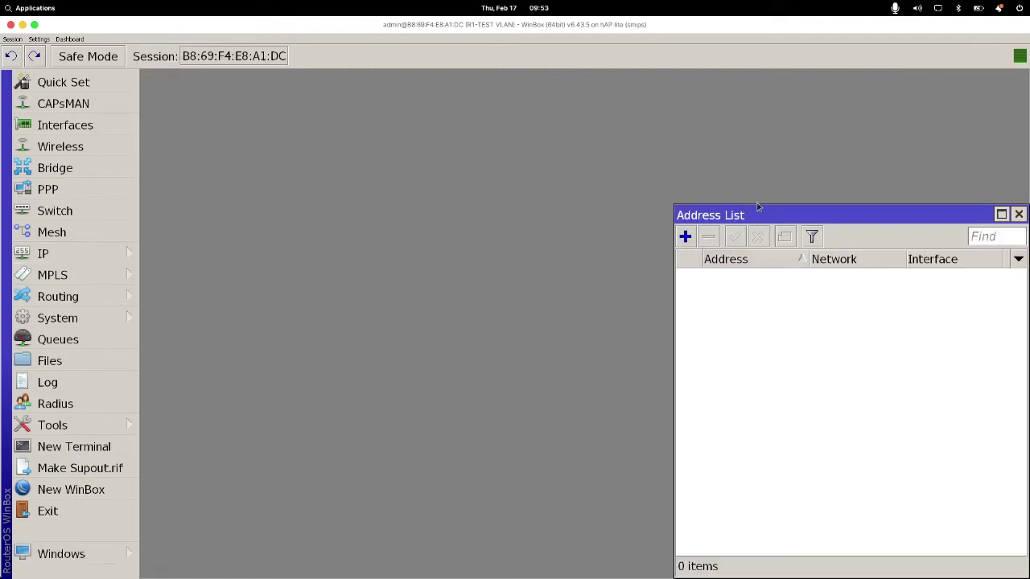
pyautogui.moveTo(755, 215); pyautogui.dragTo(400, 183)
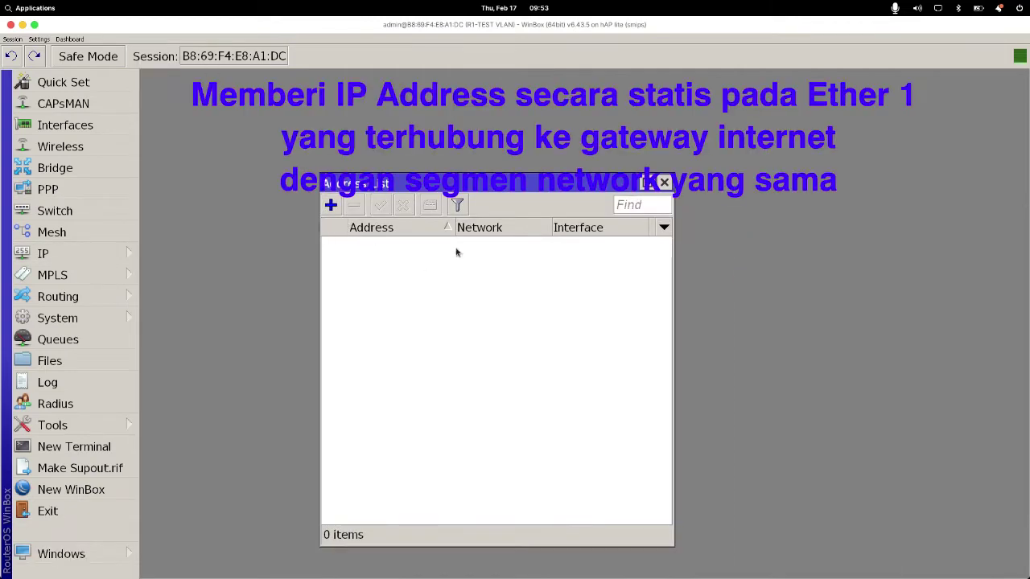
pyautogui.click(331, 207)
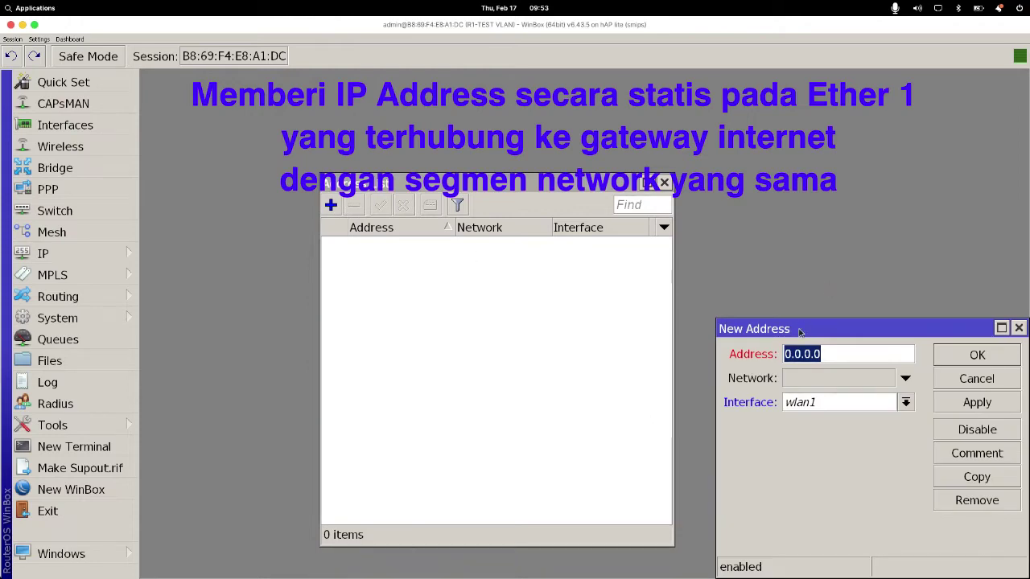
pyautogui.moveTo(801, 329); pyautogui.dragTo(481, 271)
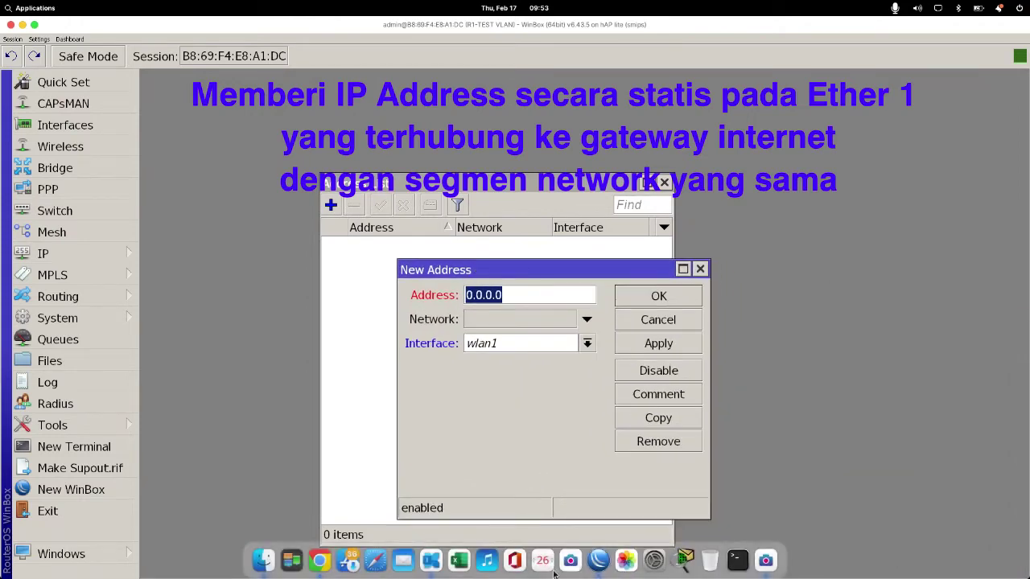
pyautogui.click(430, 560)
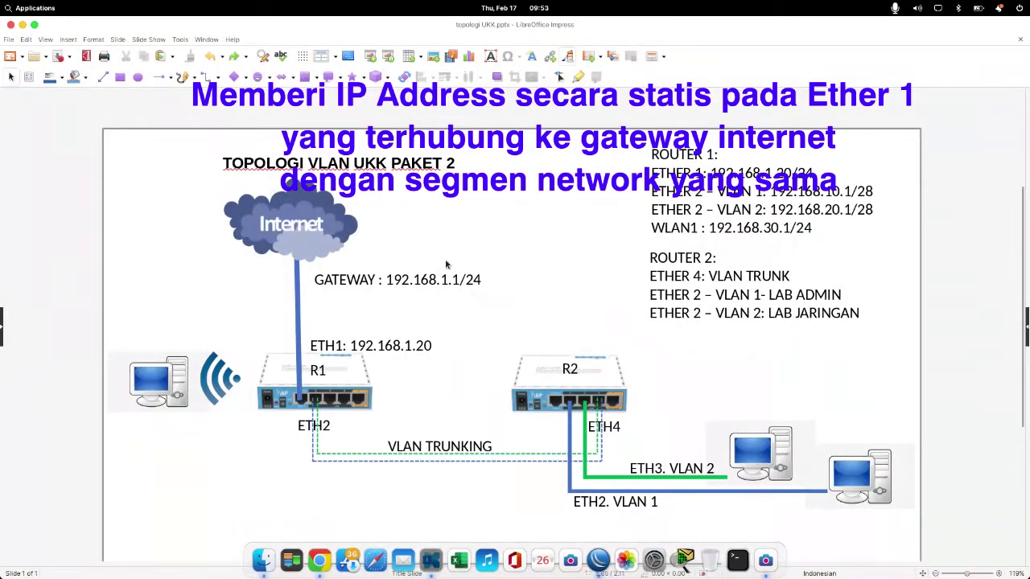
# Step: Undo an accidental resize of R2 and select the ETH1: 192.168.1.20 label on the slide
pyautogui.click(472, 329)
pyautogui.moveTo(470, 326); pyautogui.dragTo(455, 342)
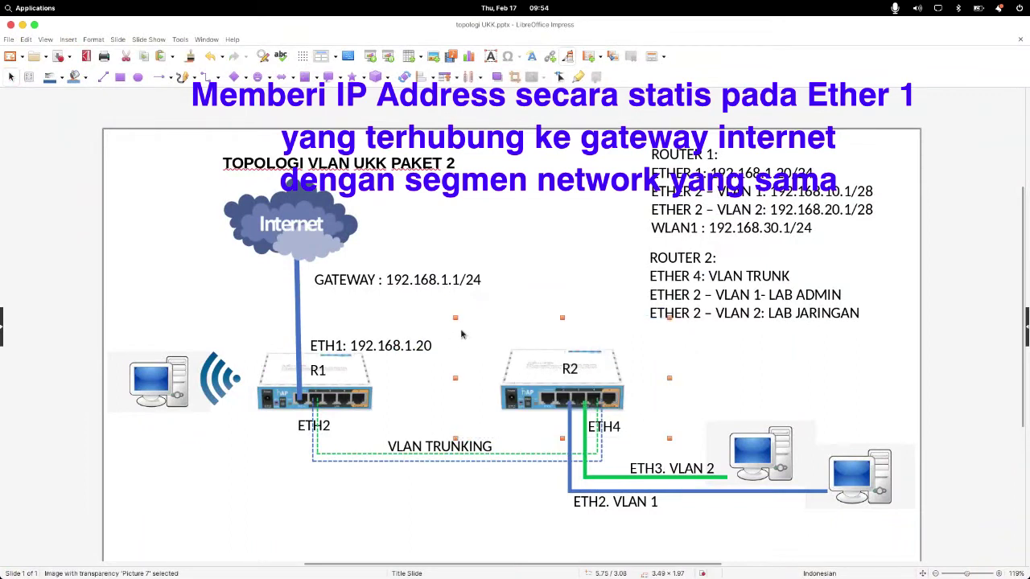
pyautogui.hotkey('ctrl', 'z')
pyautogui.moveTo(256, 313); pyautogui.dragTo(459, 364)
pyautogui.click(443, 356)
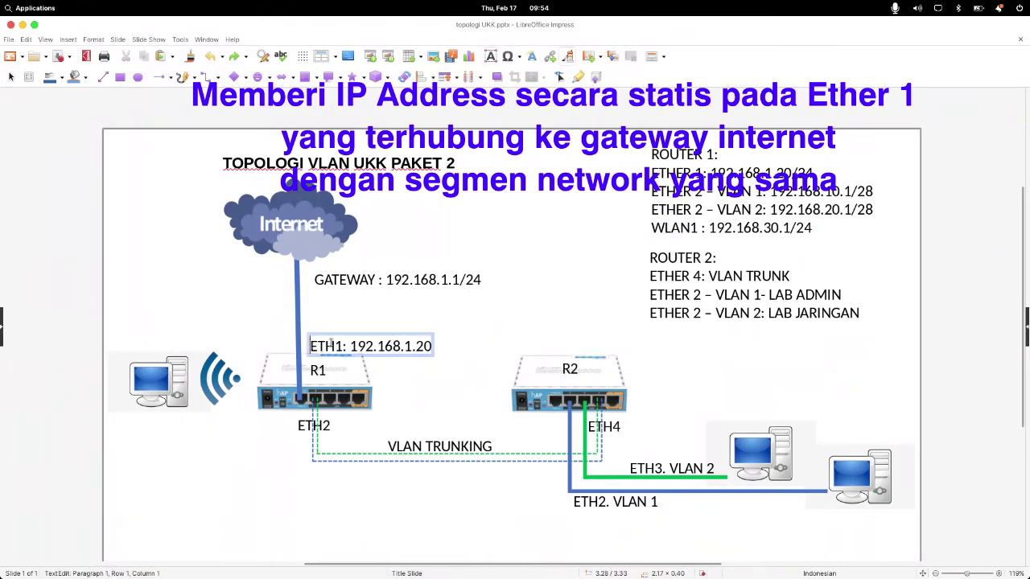
pyautogui.moveTo(331, 343); pyautogui.dragTo(463, 315)
# Step: Back in WinBox, enter 192.168.1.20 as the new address
pyautogui.moveTo(467, 563)
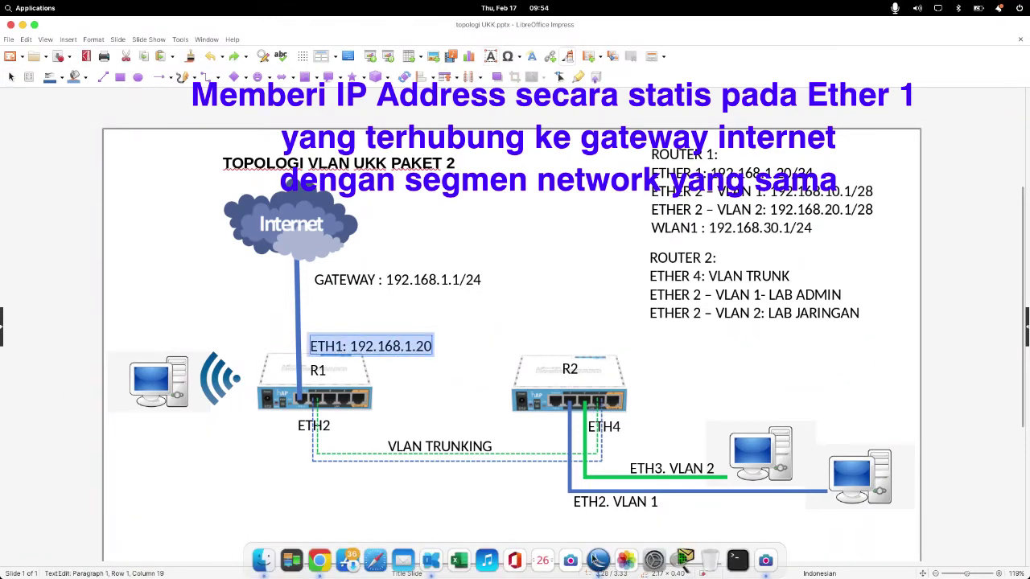
pyautogui.click(597, 560)
pyautogui.write('1')
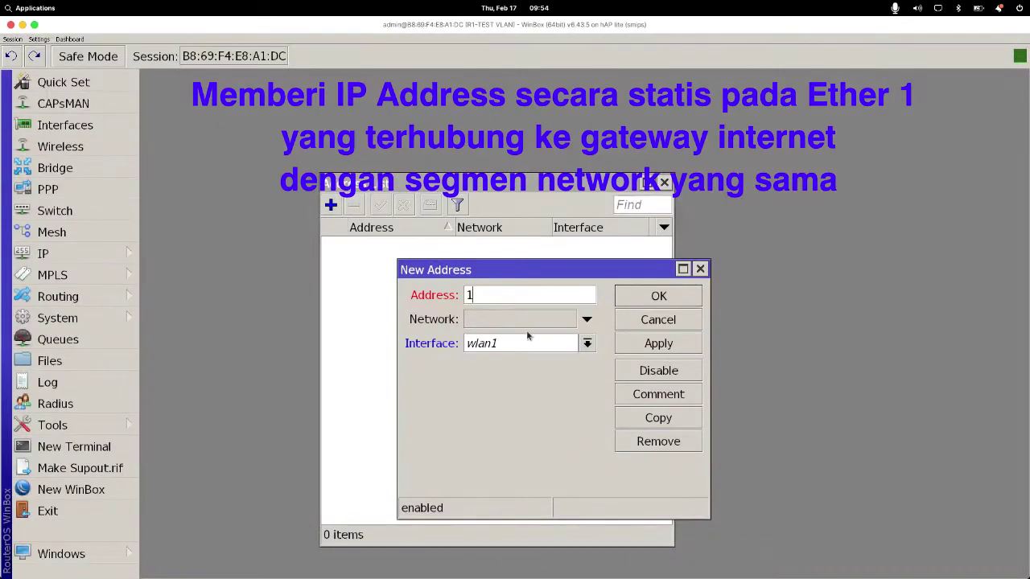
pyautogui.write('92.168.1.20')
# Step: Assign 192.168.1.20/24 to ether1, save it, and widen the Address List
pyautogui.click(530, 345)
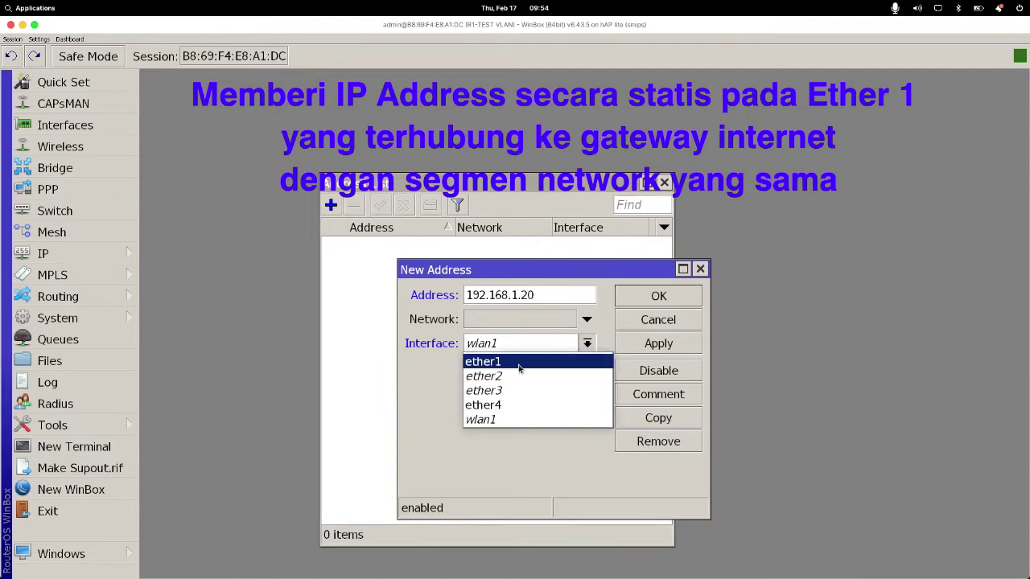
pyautogui.click(519, 362)
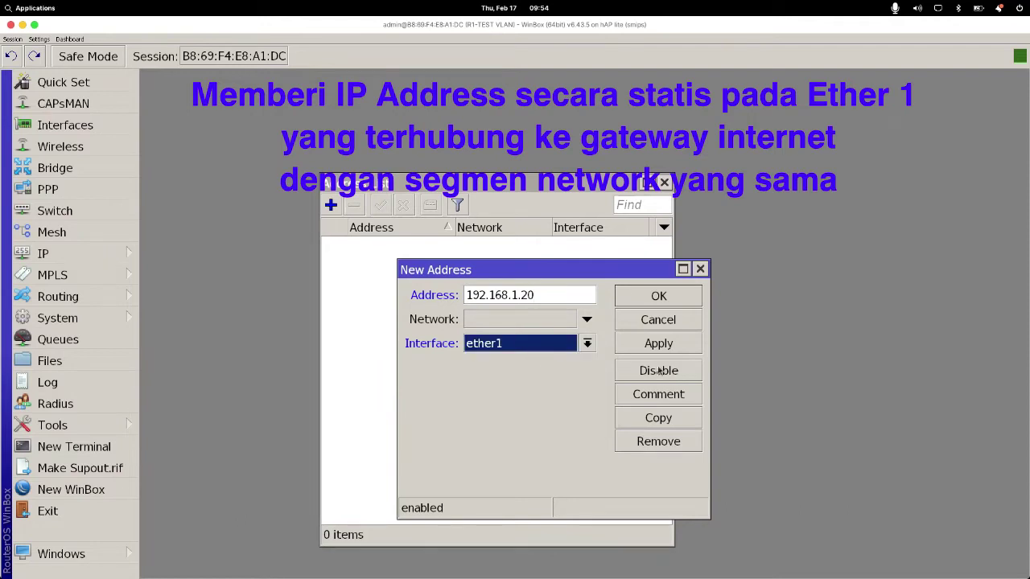
pyautogui.click(550, 294)
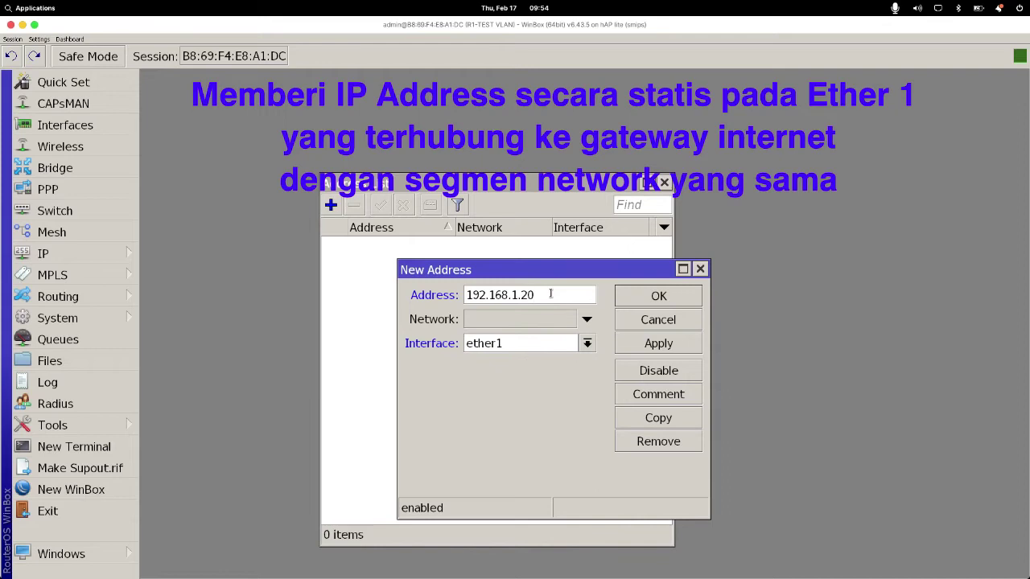
pyautogui.write('/24')
pyautogui.click(675, 344)
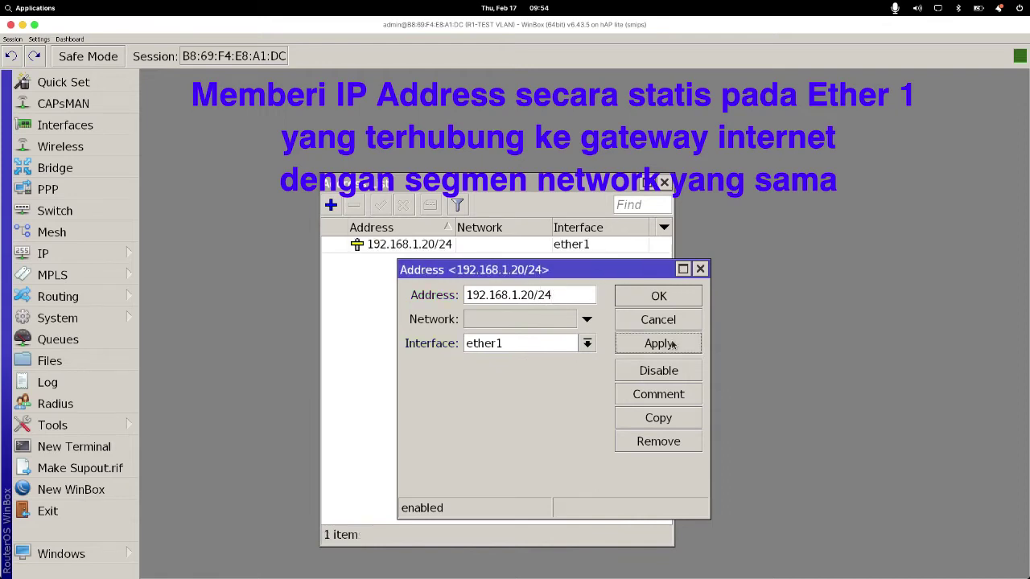
pyautogui.click(639, 303)
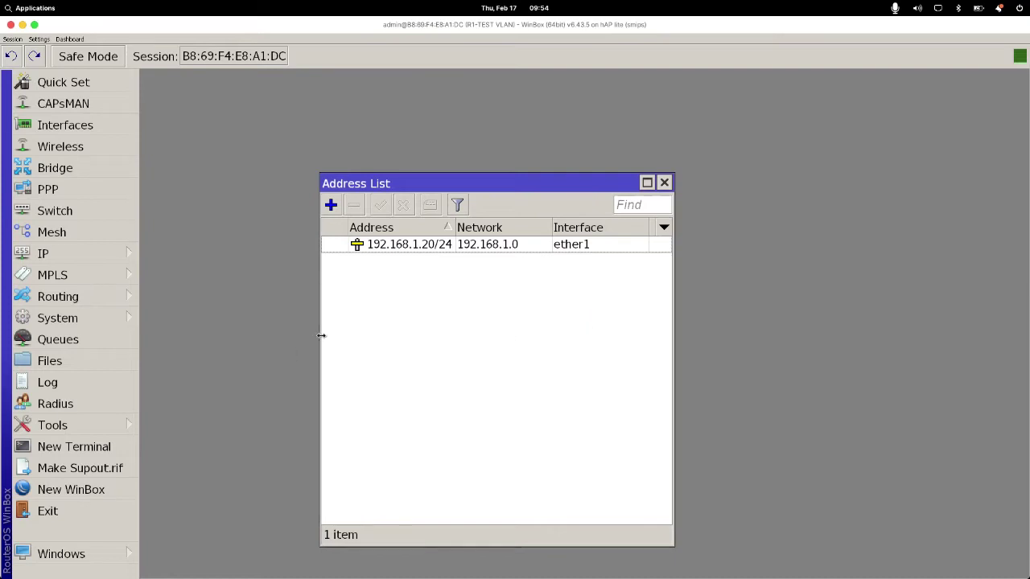
pyautogui.moveTo(320, 338); pyautogui.dragTo(279, 338)
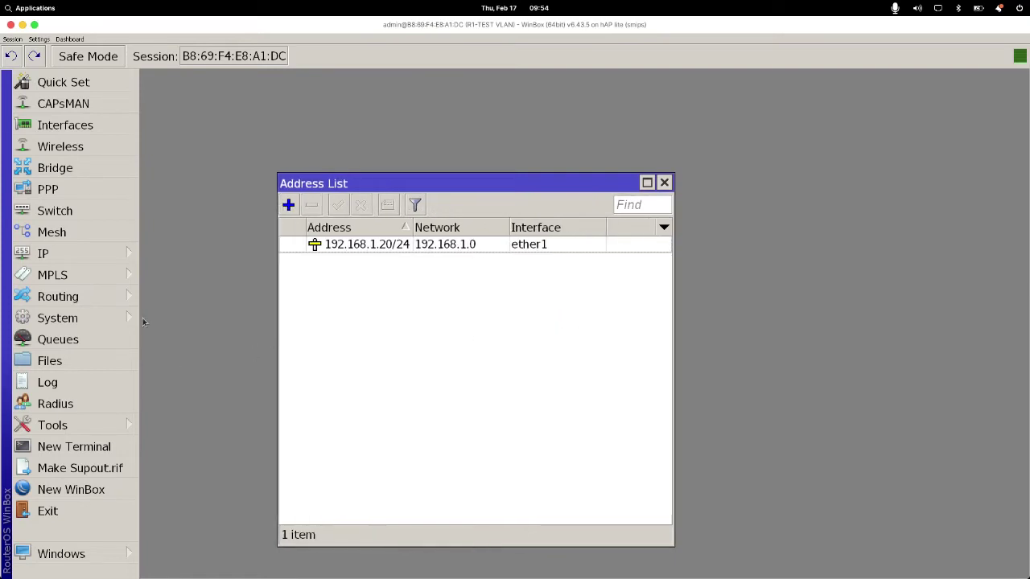
# Step: Open the Route List and add a New Route with Dst. Address 0.0.0.0/0, ready for a gateway
pyautogui.click(120, 254)
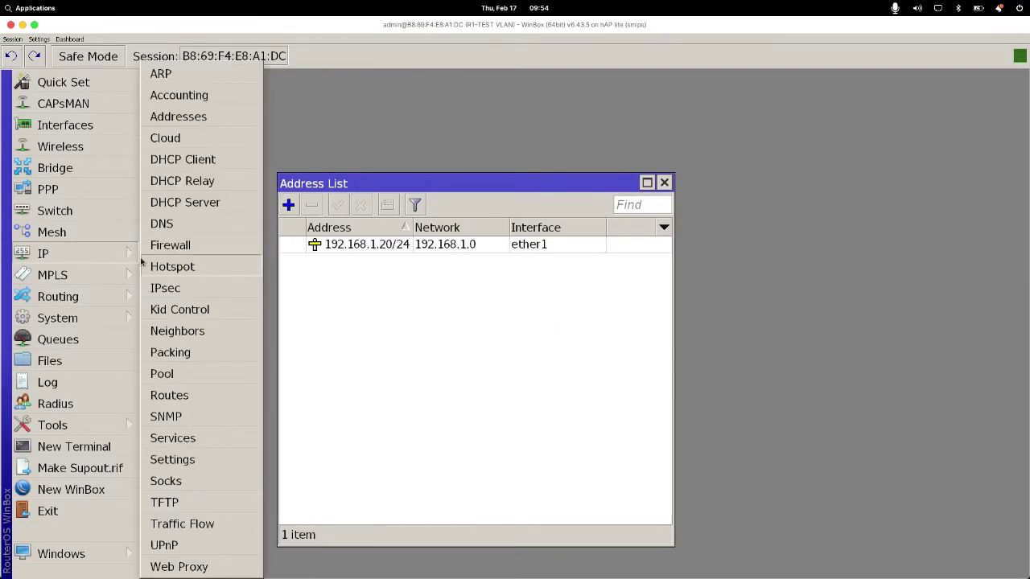
pyautogui.click(179, 396)
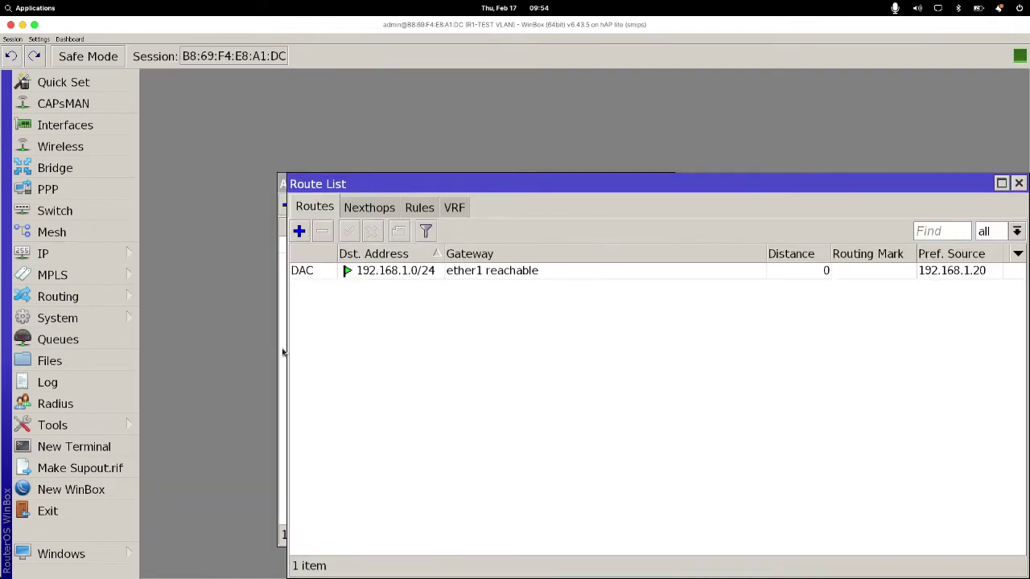
pyautogui.click(300, 232)
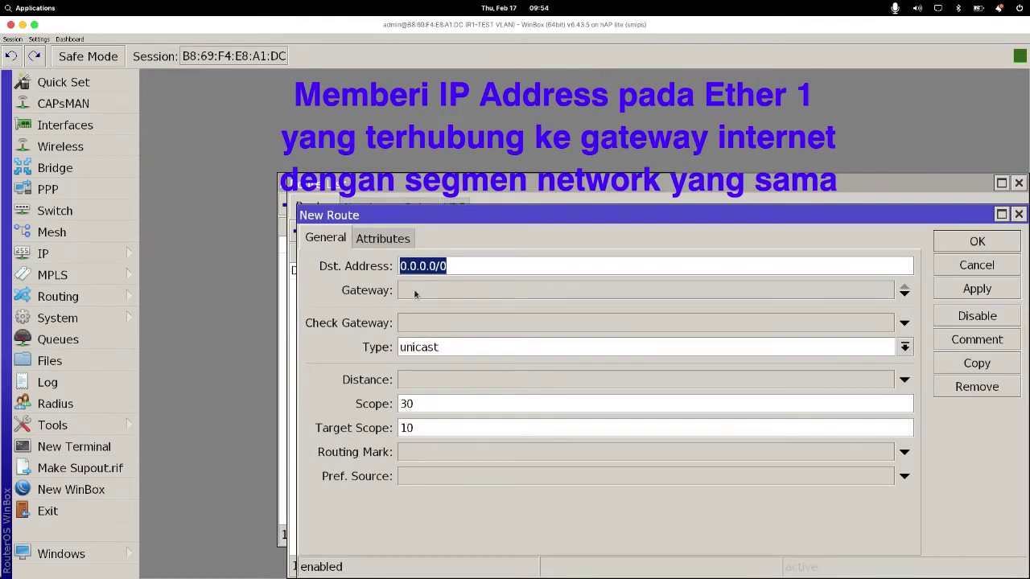
pyautogui.click(415, 294)
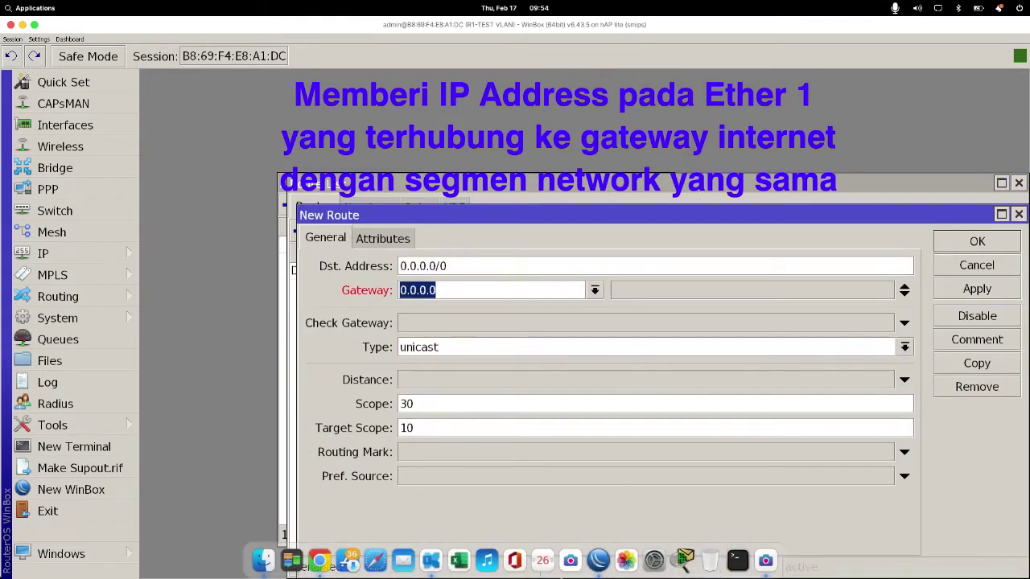
# Step: Select the gateway address 192.168.1.1/24 on the Impress topology slide
pyautogui.click(430, 561)
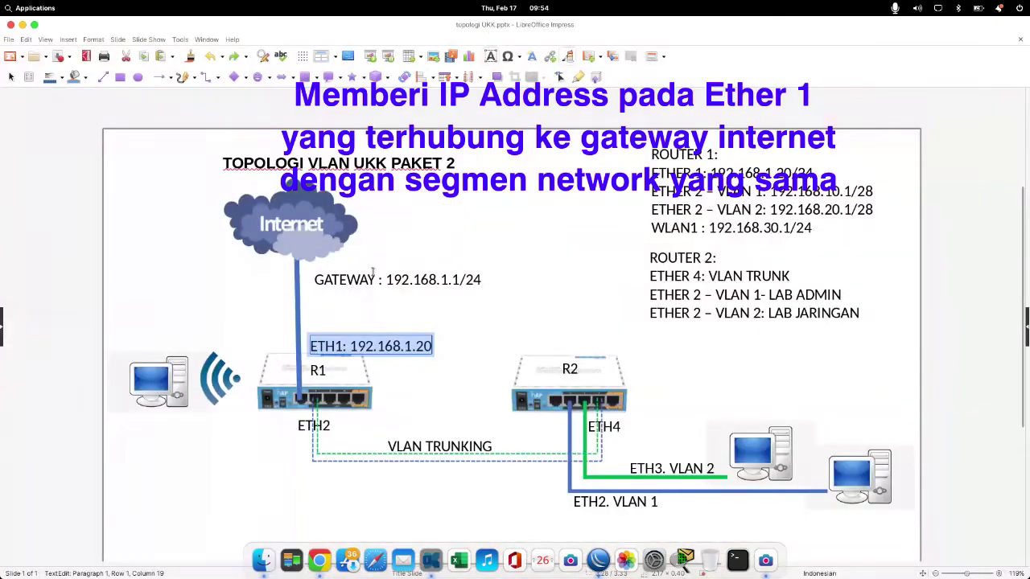
pyautogui.doubleClick(398, 280)
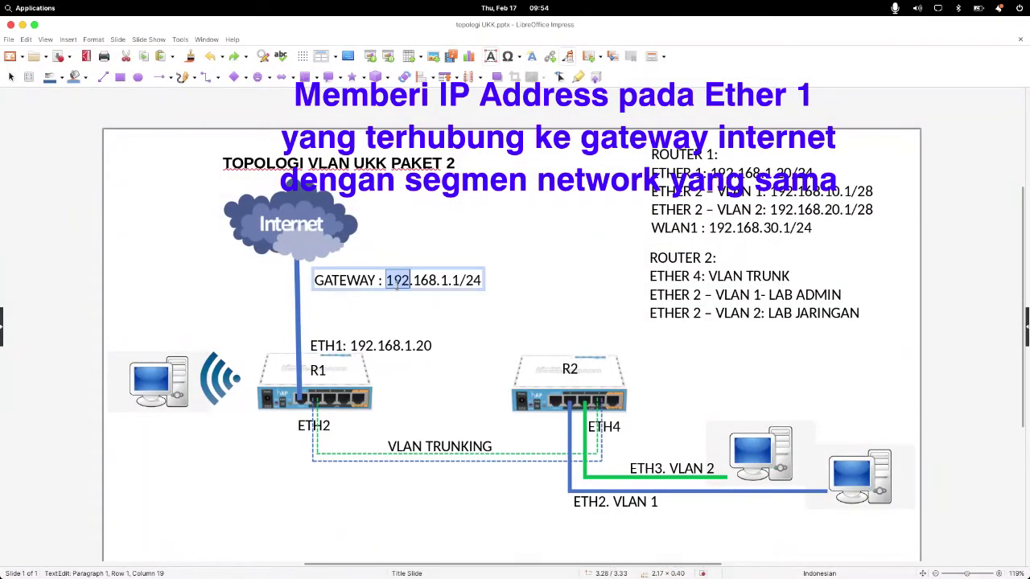
pyautogui.click(320, 280)
pyautogui.moveTo(389, 280); pyautogui.dragTo(491, 278)
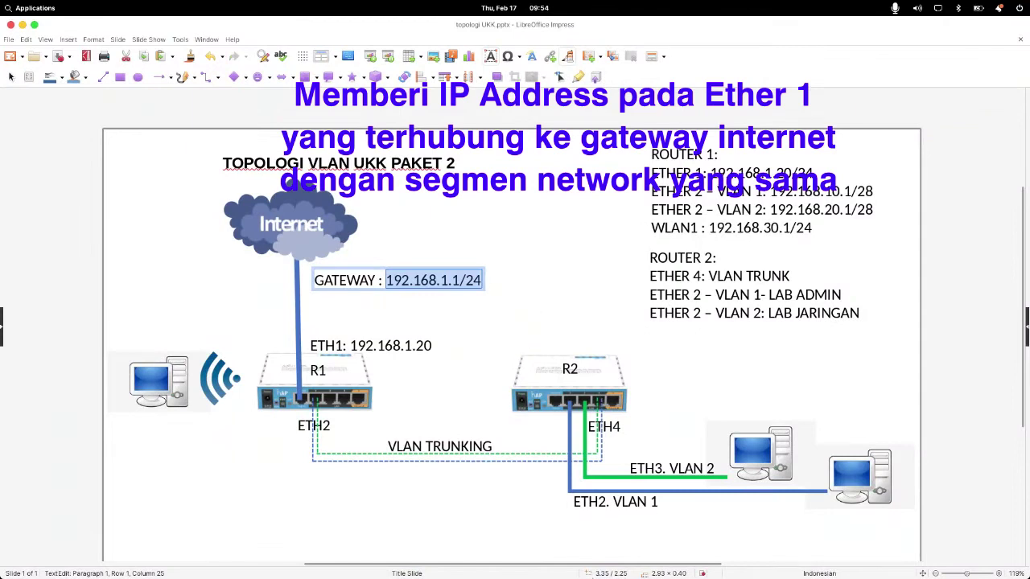
# Step: Save the default route 0.0.0.0/0 via gateway 192.168.1.1 and select it in the Route List
pyautogui.moveTo(562, 572)
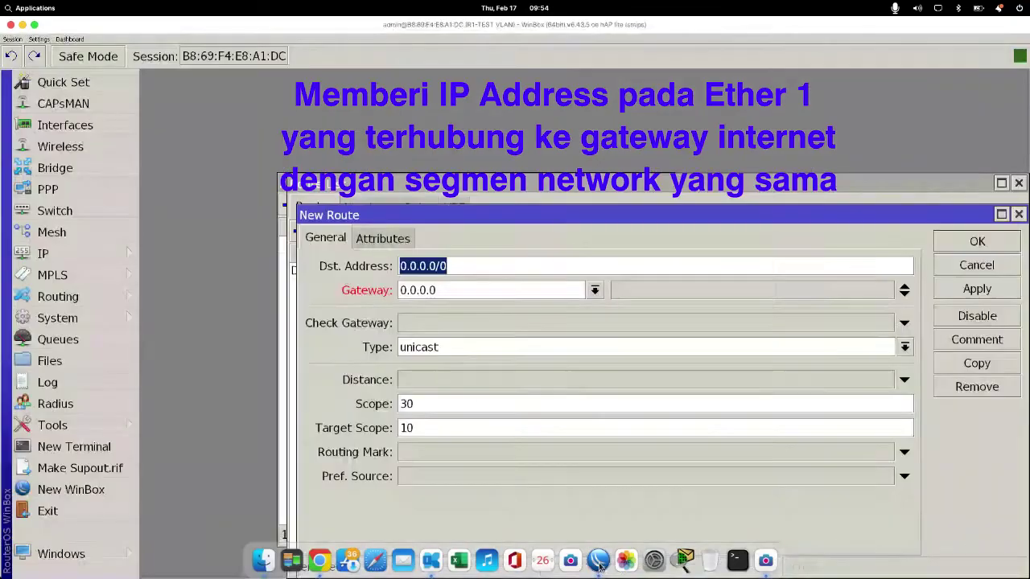
pyautogui.click(598, 560)
pyautogui.moveTo(445, 288); pyautogui.dragTo(349, 298)
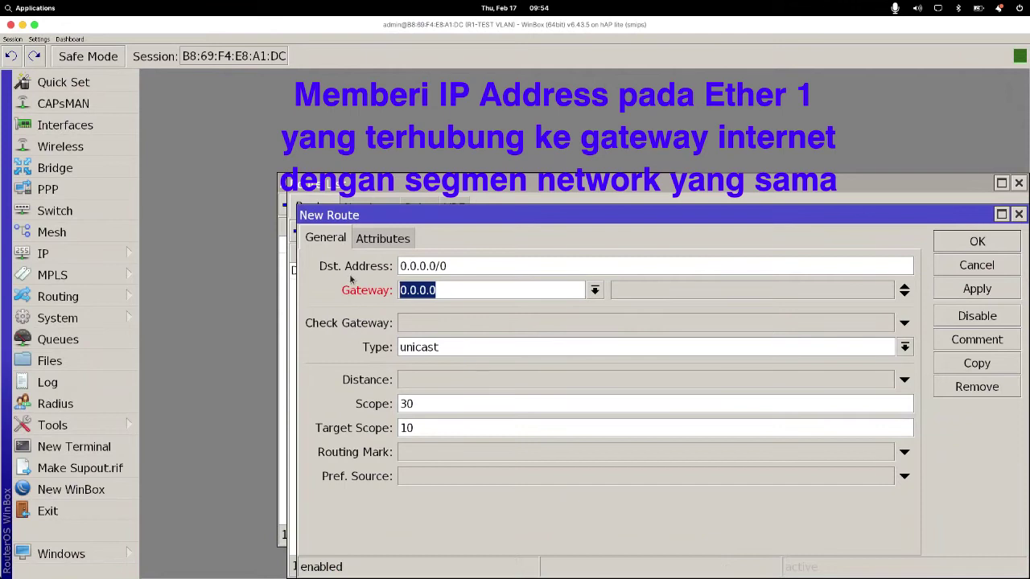
pyautogui.write('192.1')
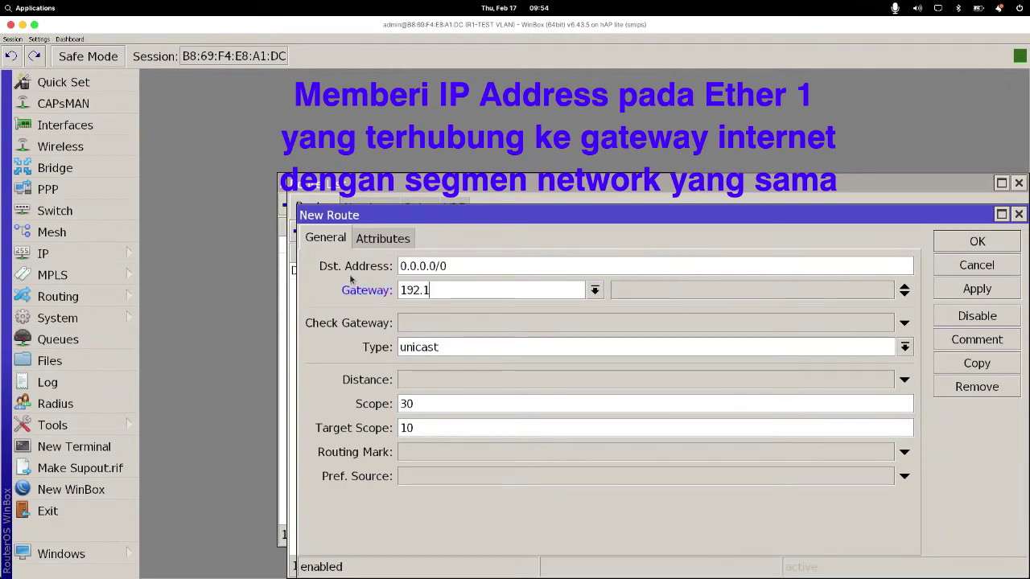
pyautogui.write('68.1.1')
pyautogui.click(963, 292)
pyautogui.click(969, 241)
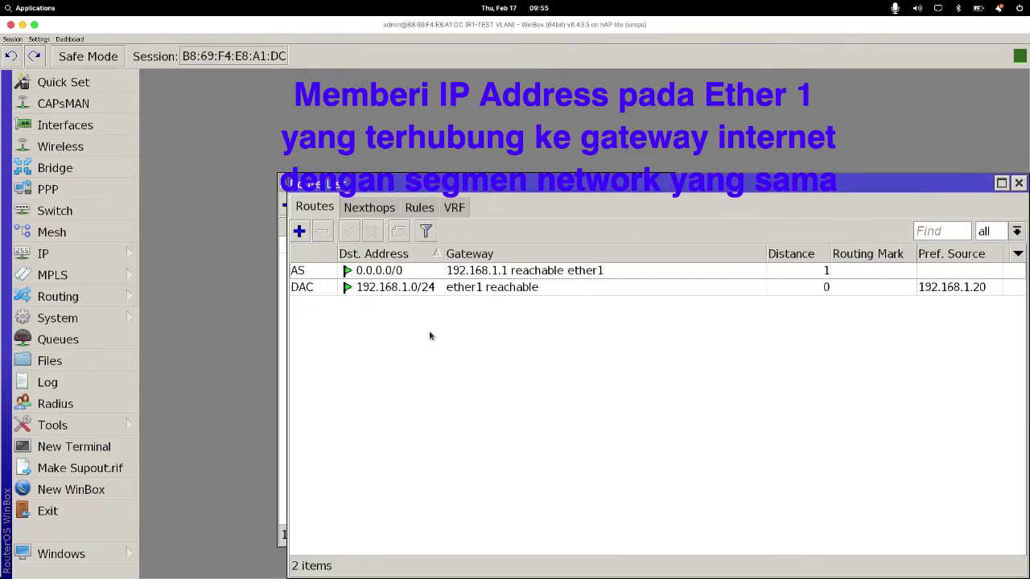
pyautogui.click(303, 276)
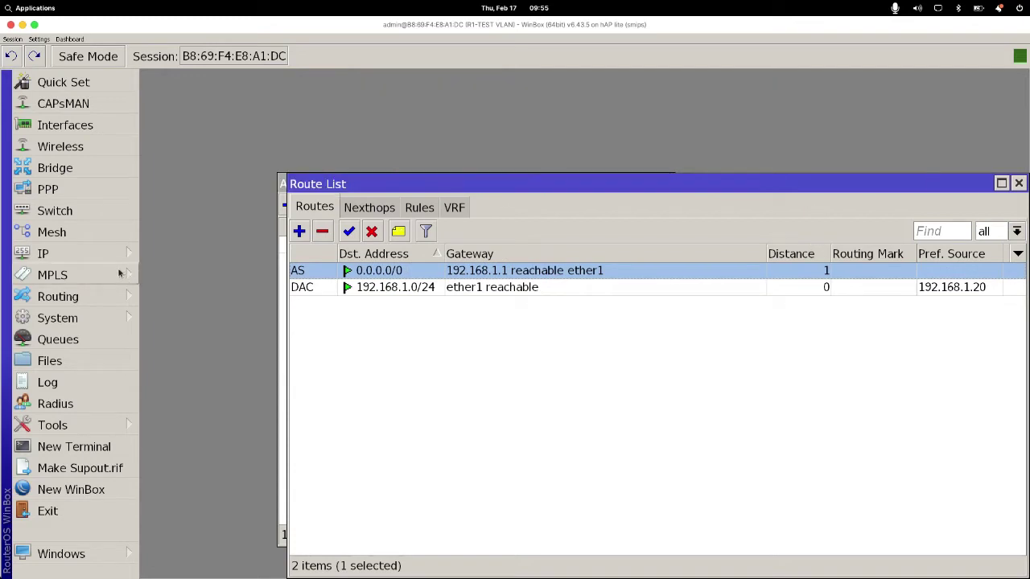
pyautogui.click(122, 256)
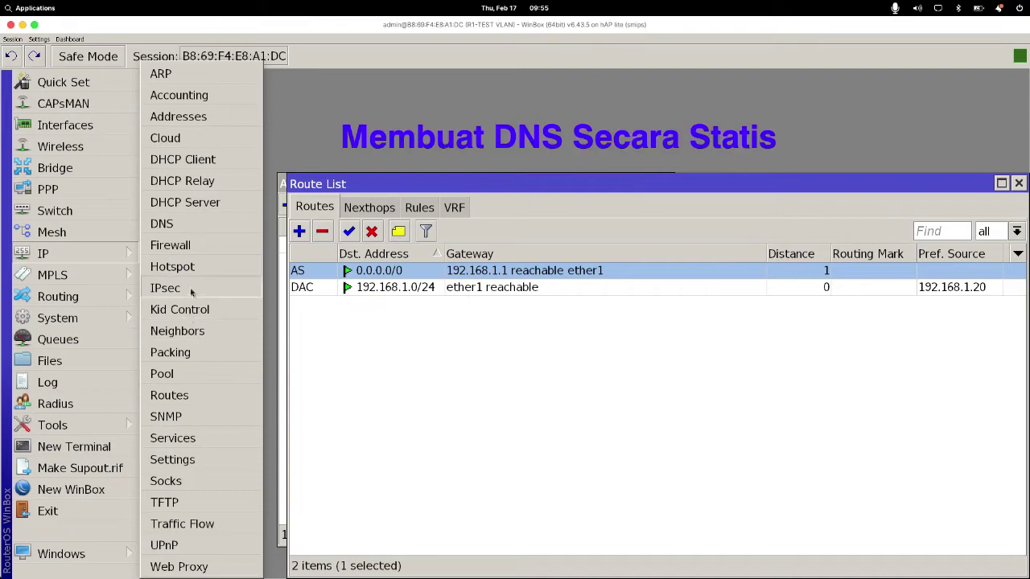
# Step: Set DNS servers 192.168.1.1 and 8.8.8.8 with Allow Remote Requests enabled
pyautogui.click(162, 223)
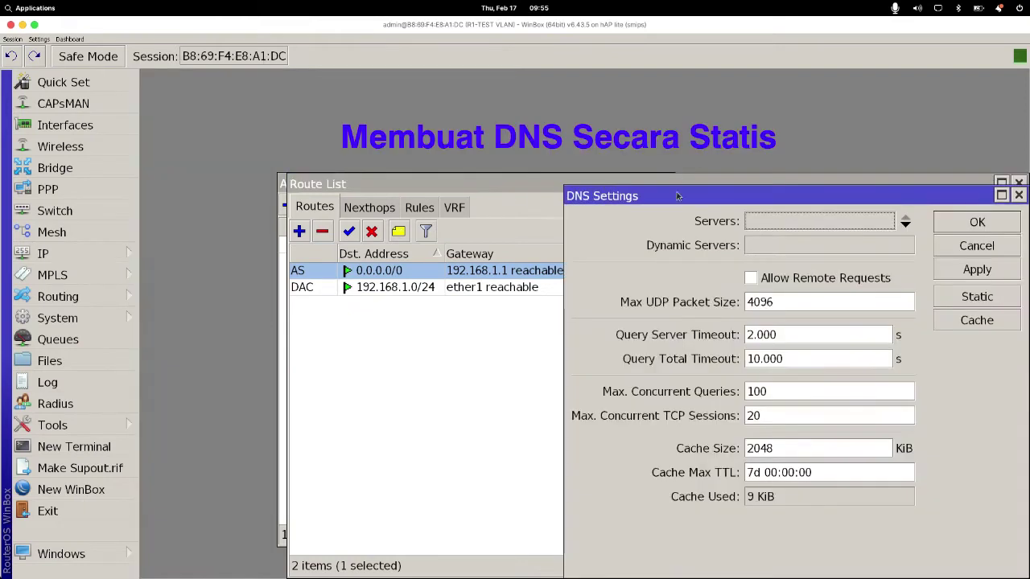
pyautogui.moveTo(499, 251); pyautogui.dragTo(379, 200)
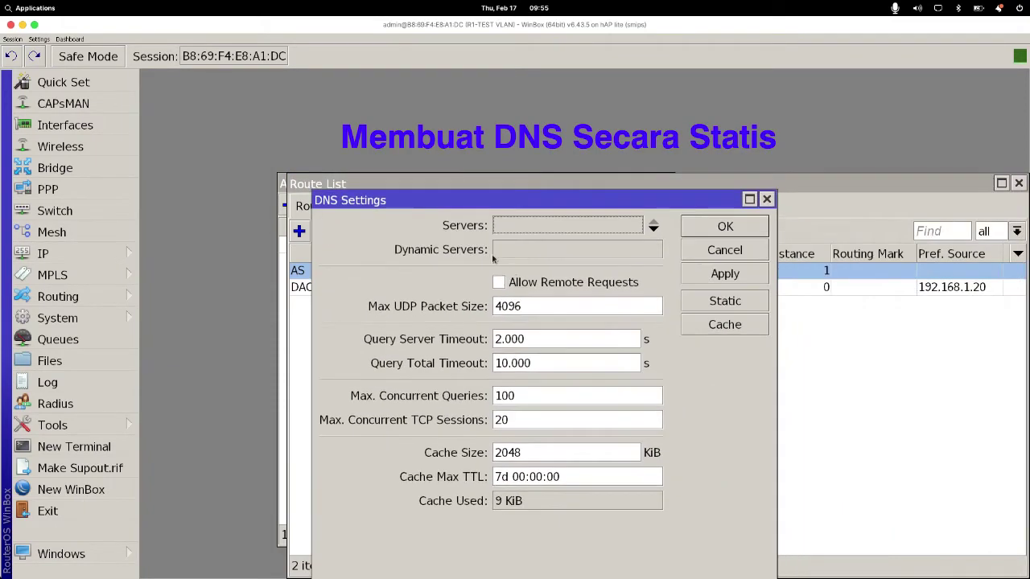
pyautogui.click(615, 225)
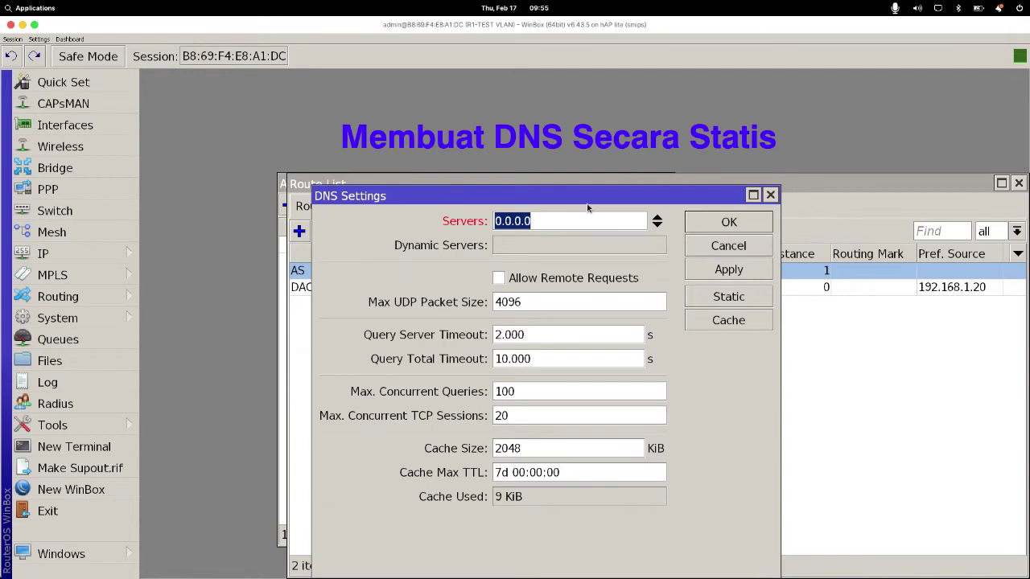
pyautogui.moveTo(394, 576)
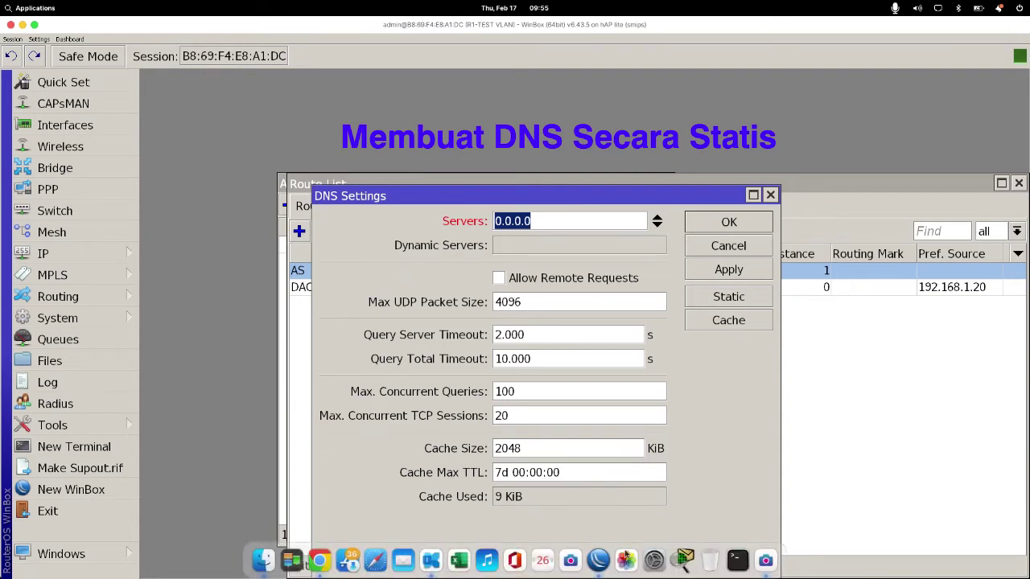
pyautogui.write('1')
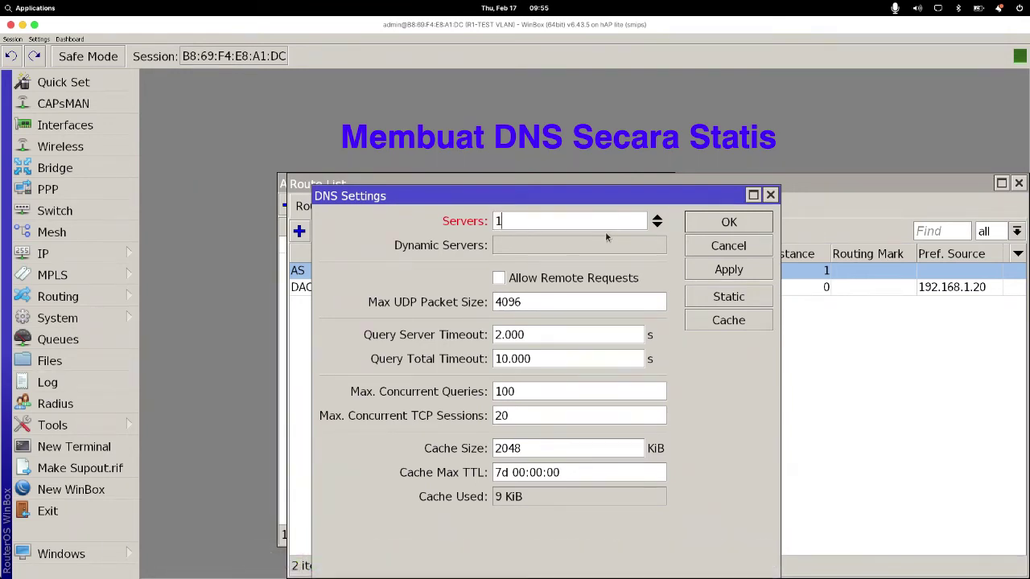
pyautogui.write('92.168.1.1')
pyautogui.press('Tab')
pyautogui.click(658, 226)
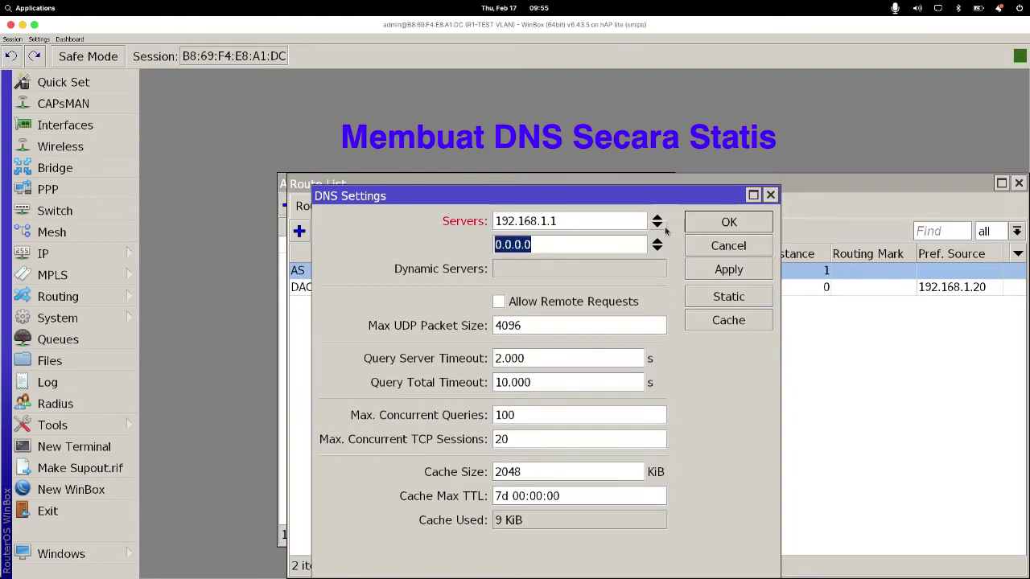
pyautogui.write('8.8.8.8')
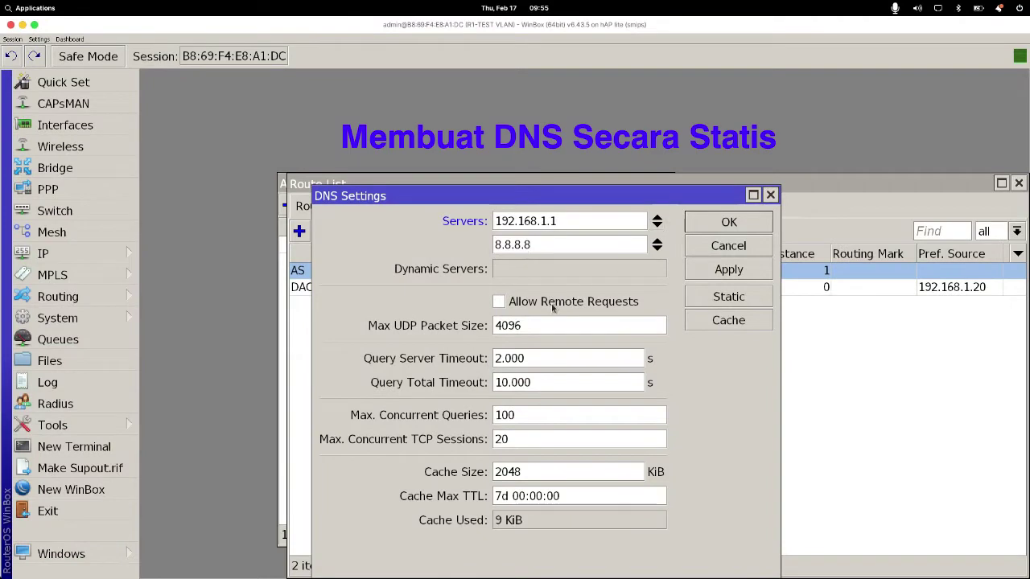
pyautogui.click(496, 308)
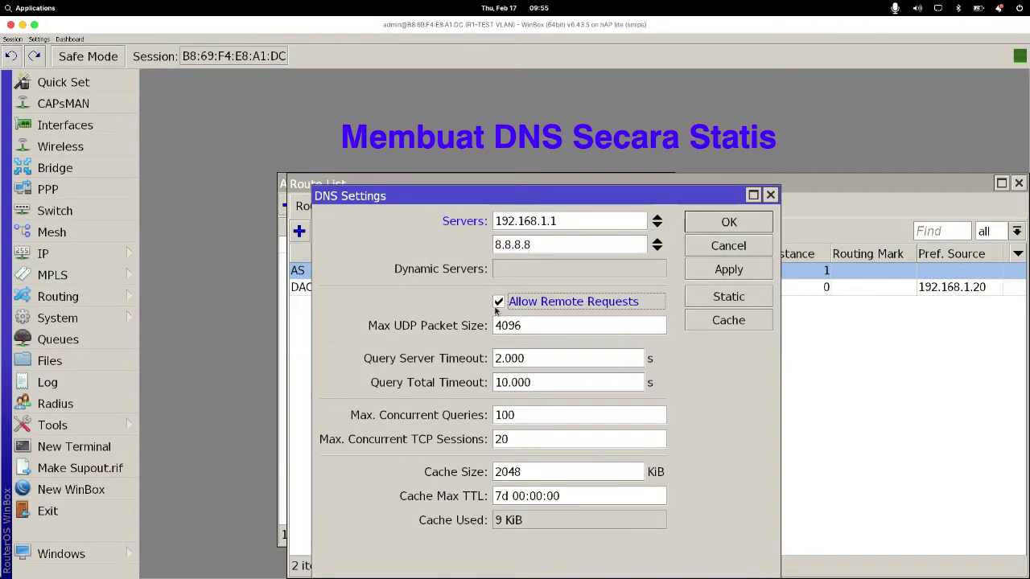
pyautogui.click(732, 270)
pyautogui.click(735, 222)
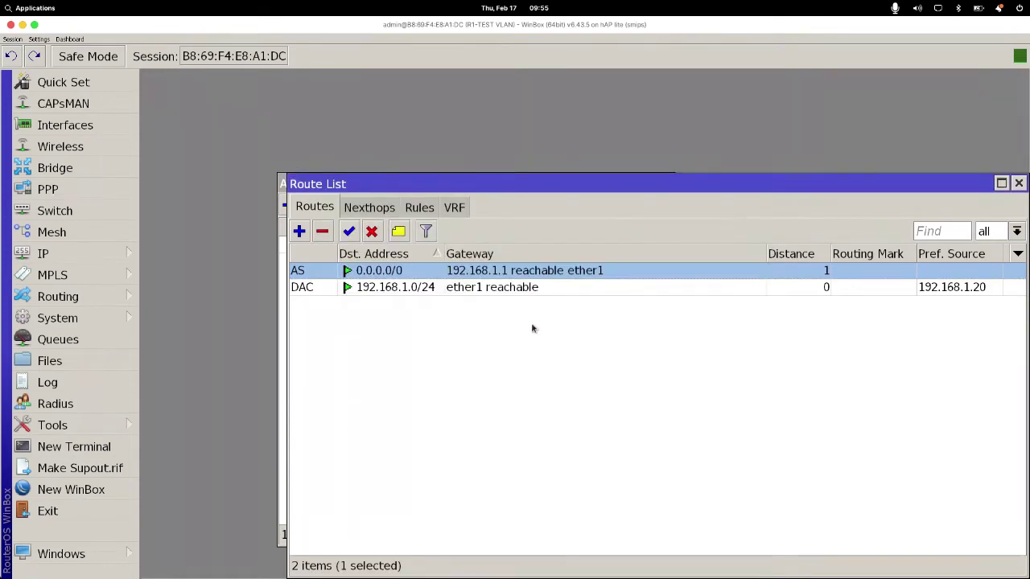
# Step: Run 'ping 8.8.8.8' in a new terminal, get replies, then close the terminal
pyautogui.click(74, 447)
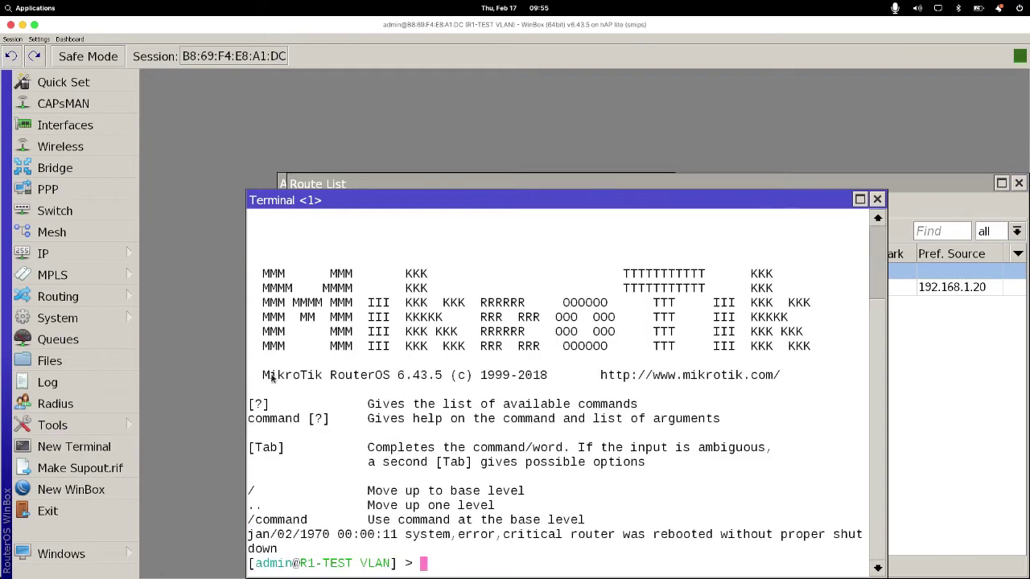
pyautogui.write('pin')
pyautogui.press('BackSpace')
pyautogui.write('g 8')
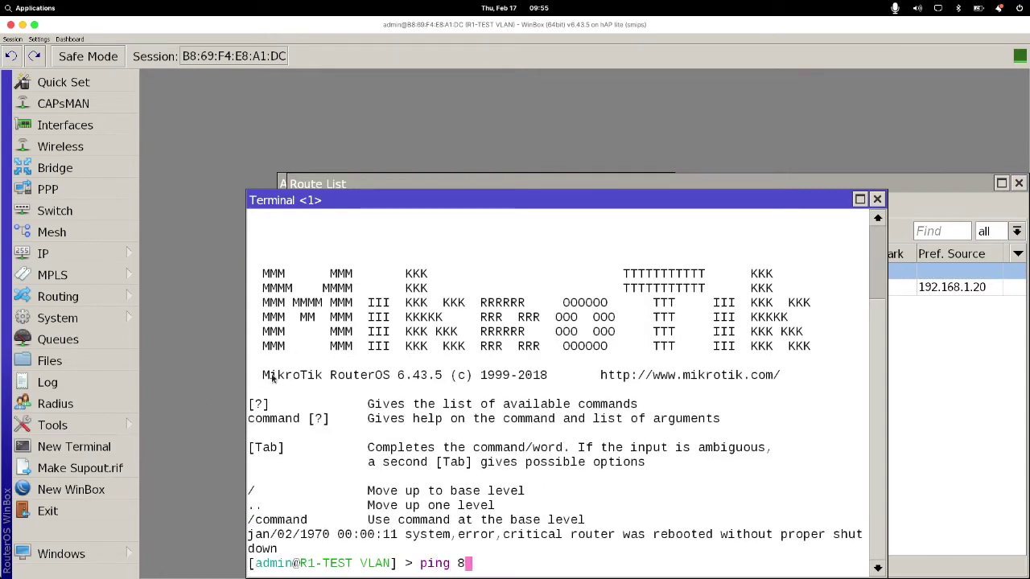
pyautogui.write('.8.8.8')
pyautogui.press('Return')
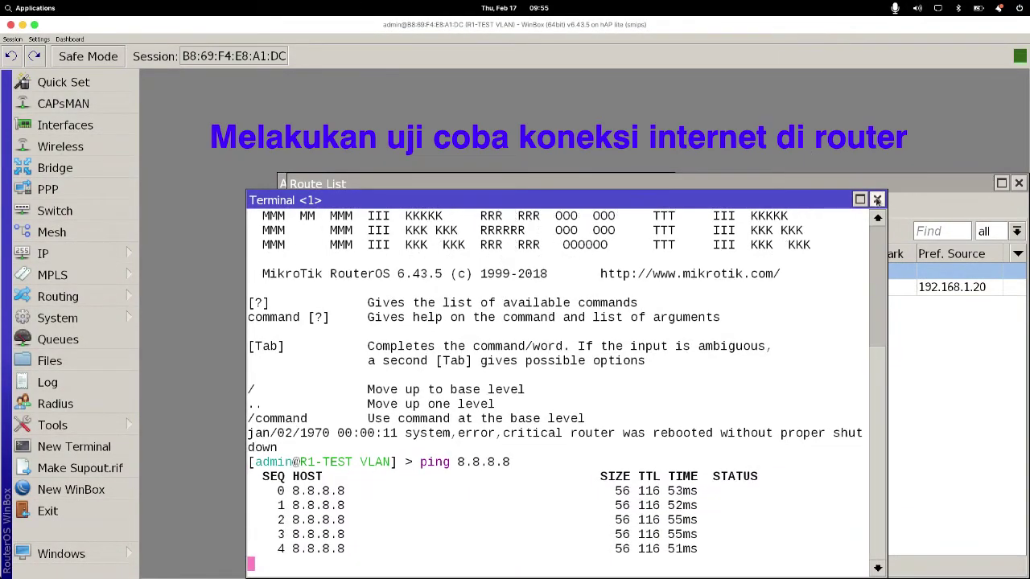
pyautogui.click(877, 199)
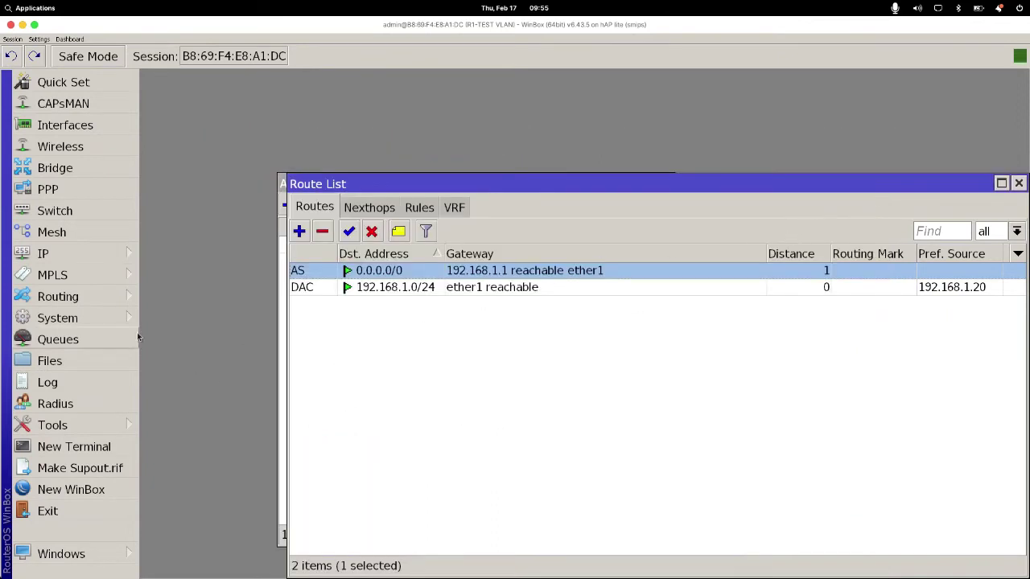
# Step: Add a new Firewall NAT rule with Out. Interface ether1, then bring up the Impress topology slide
pyautogui.click(120, 258)
pyautogui.click(170, 246)
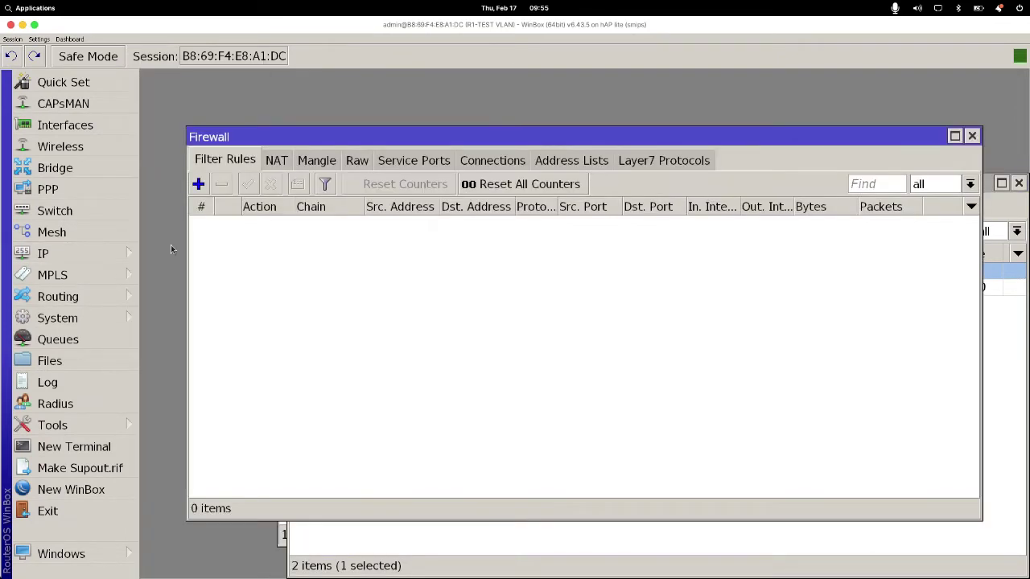
pyautogui.click(275, 162)
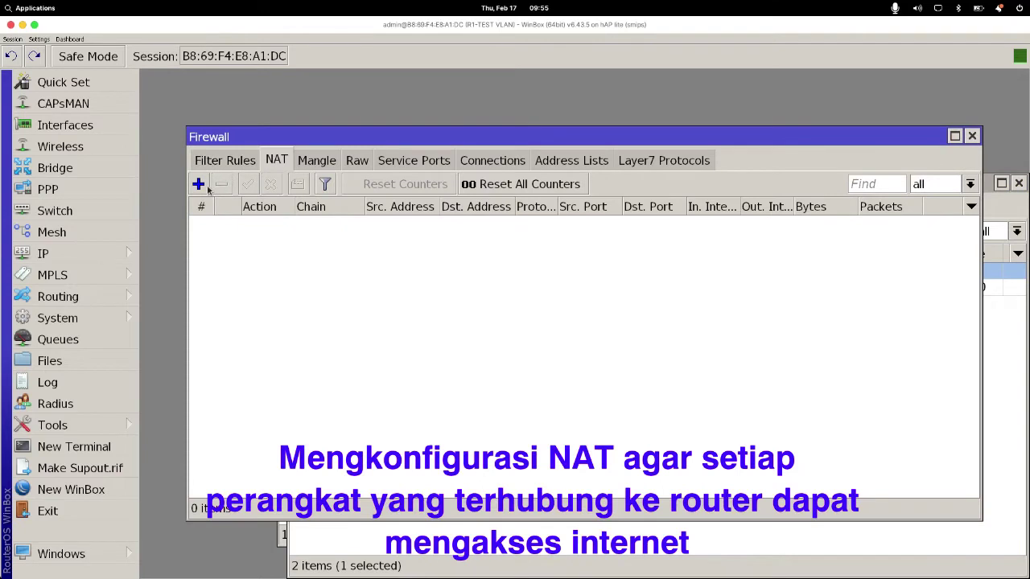
pyautogui.click(201, 186)
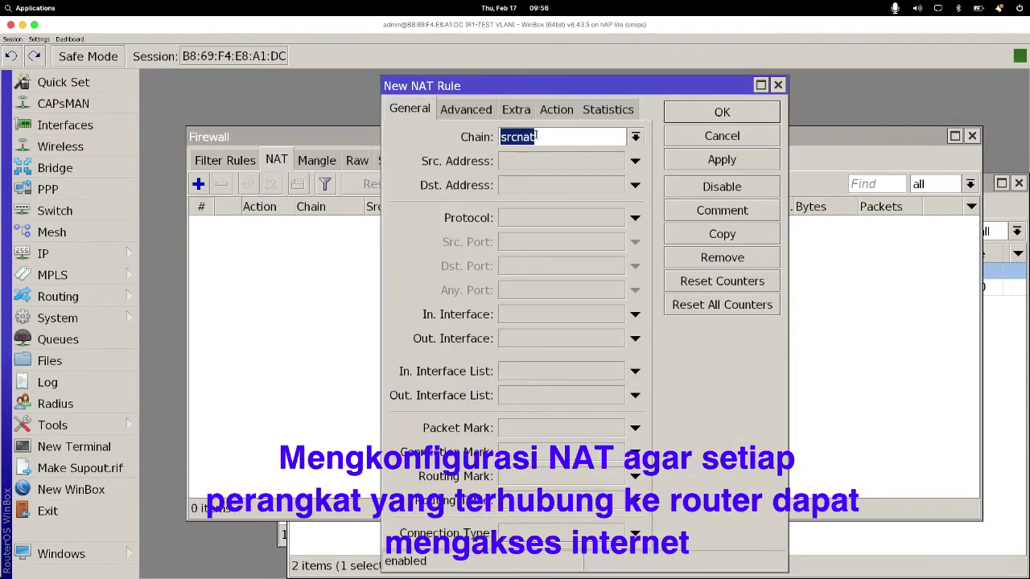
pyautogui.click(558, 337)
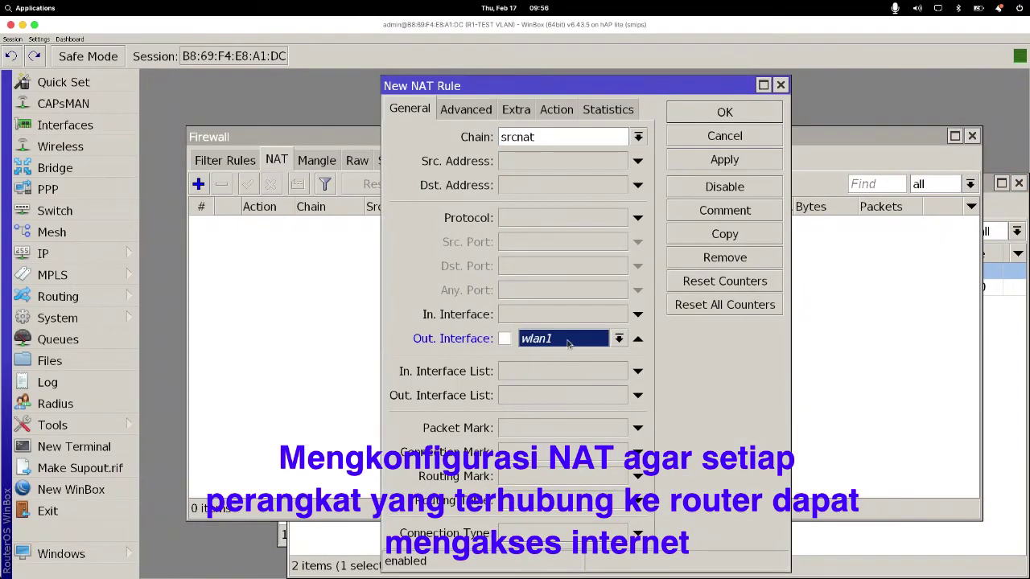
pyautogui.click(568, 344)
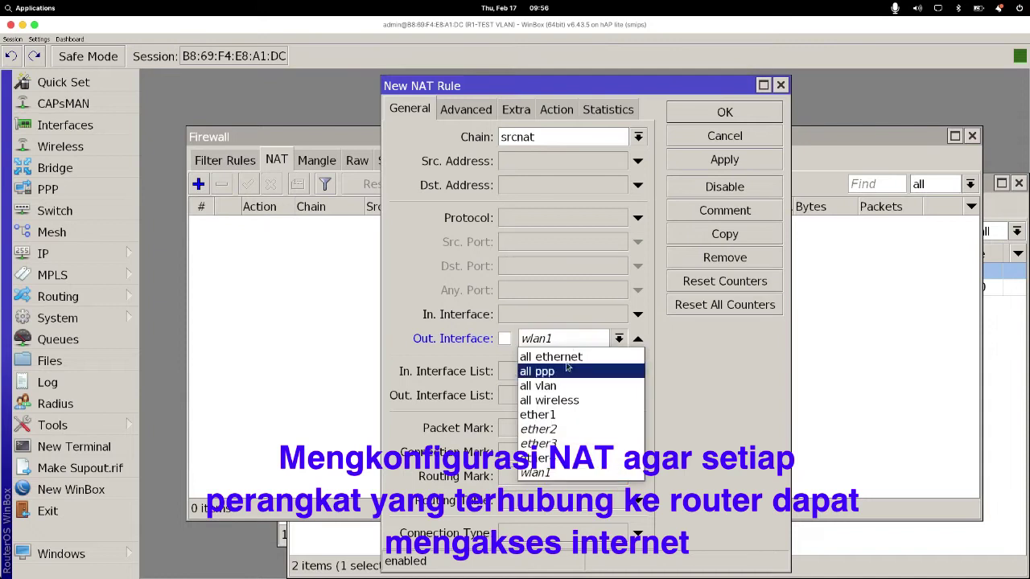
pyautogui.click(550, 415)
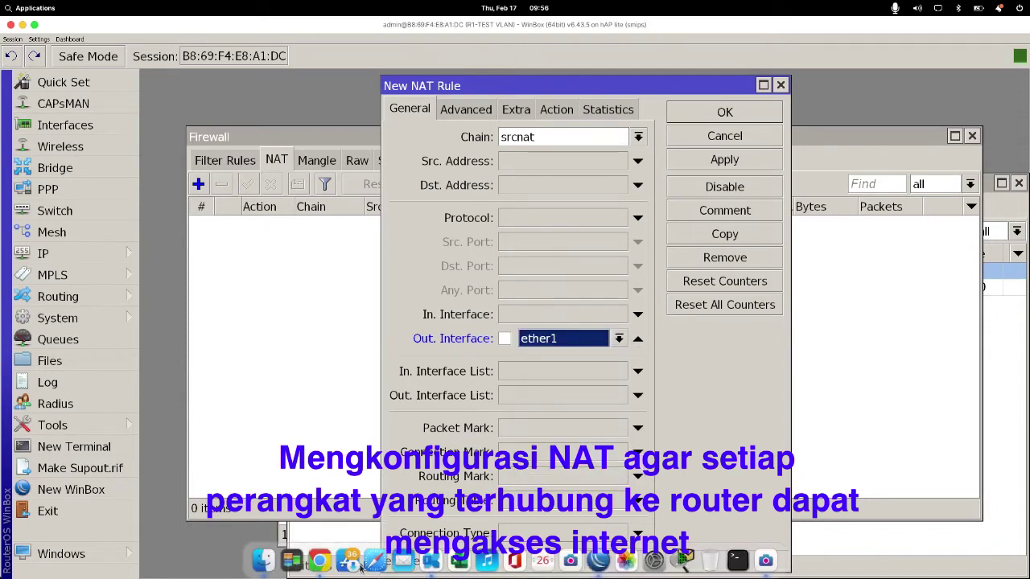
pyautogui.click(431, 561)
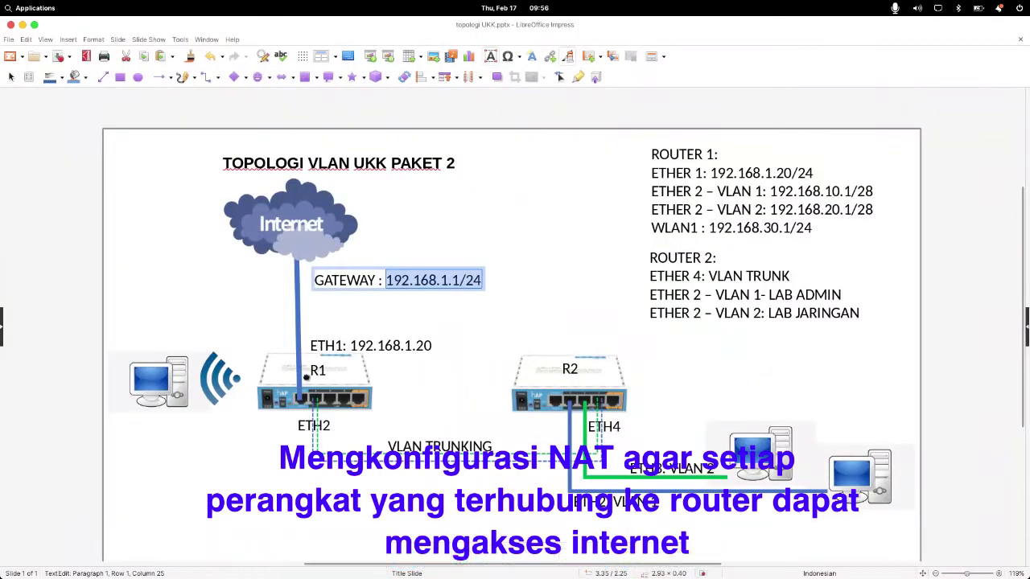
# Step: Select the ETH1 label on the topology slide, then return to WinBox's New NAT Rule
pyautogui.click(313, 345)
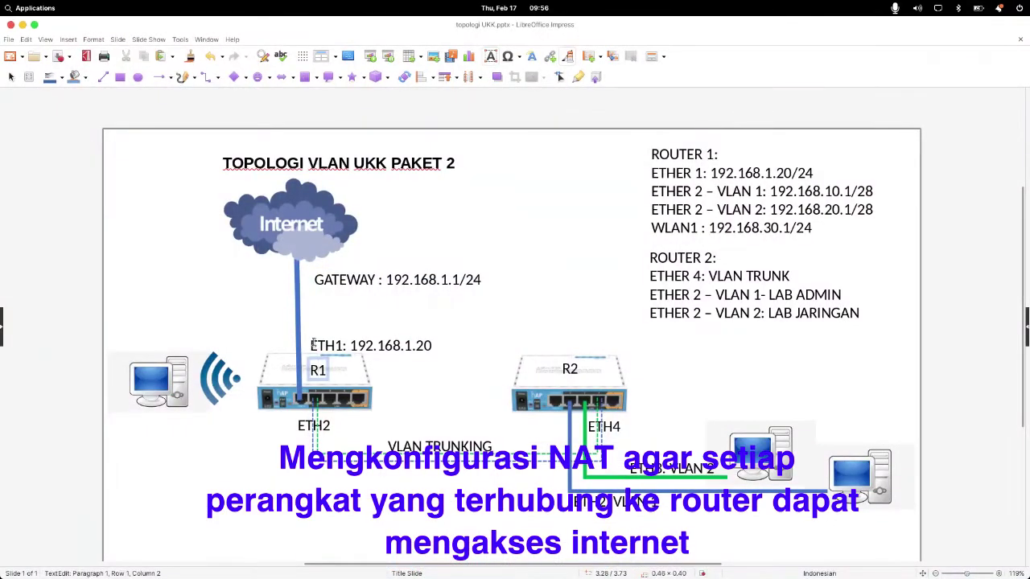
pyautogui.moveTo(311, 345); pyautogui.dragTo(343, 344)
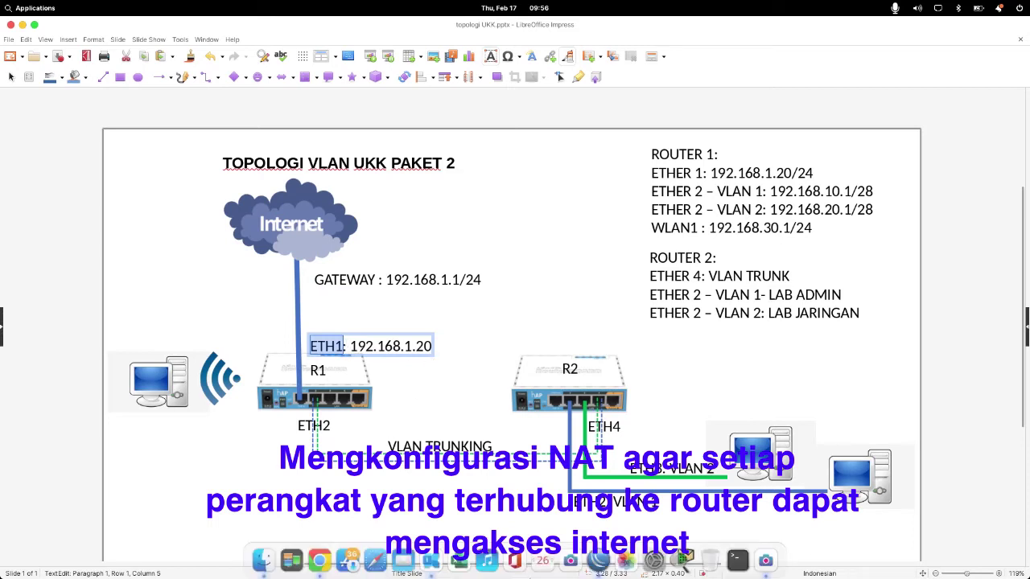
pyautogui.click(598, 561)
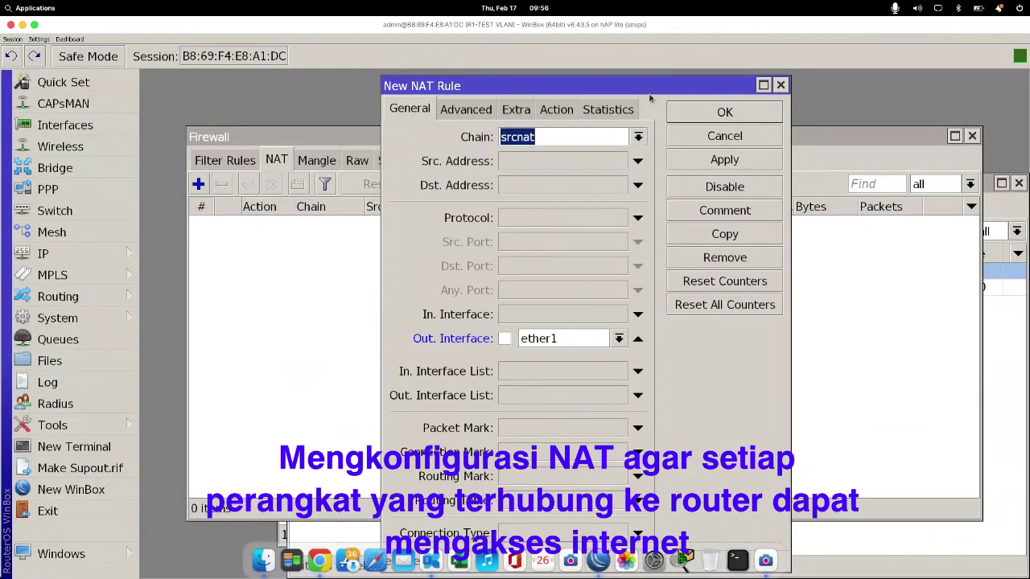
# Step: Set the srcnat ether1 rule's action to masquerade, then apply and save it
pyautogui.click(555, 109)
pyautogui.click(539, 138)
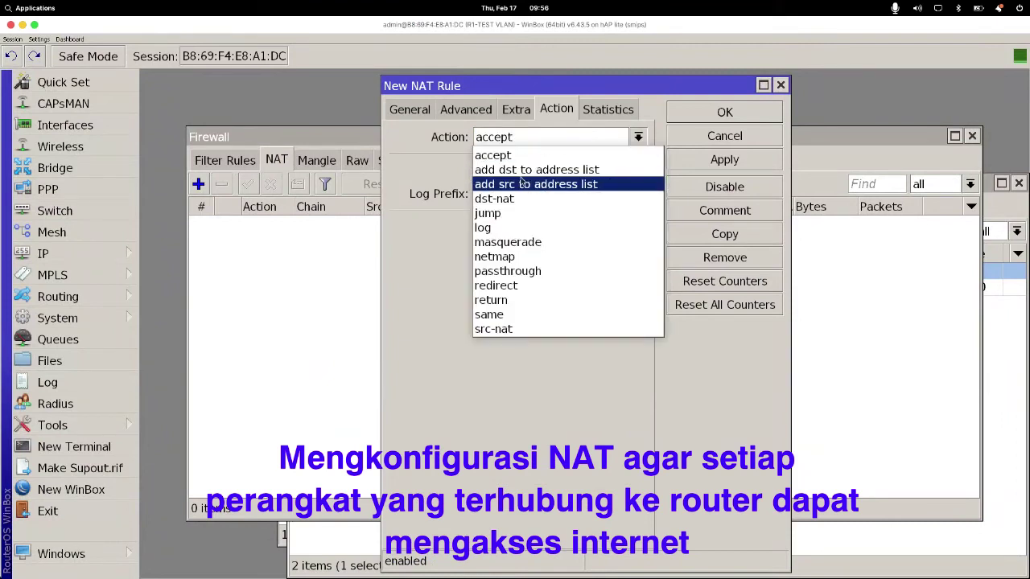
pyautogui.click(504, 243)
pyautogui.click(707, 164)
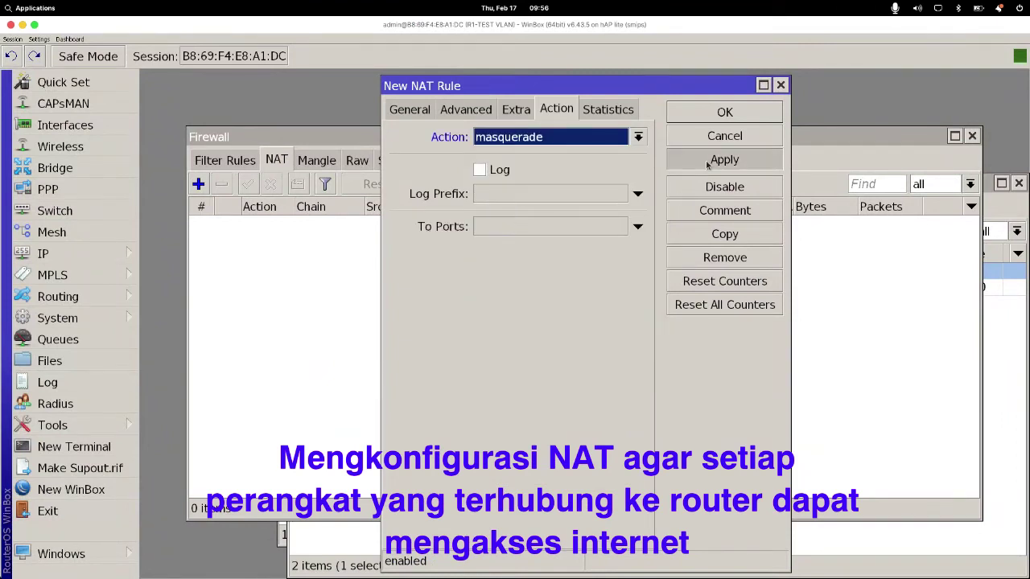
pyautogui.click(707, 115)
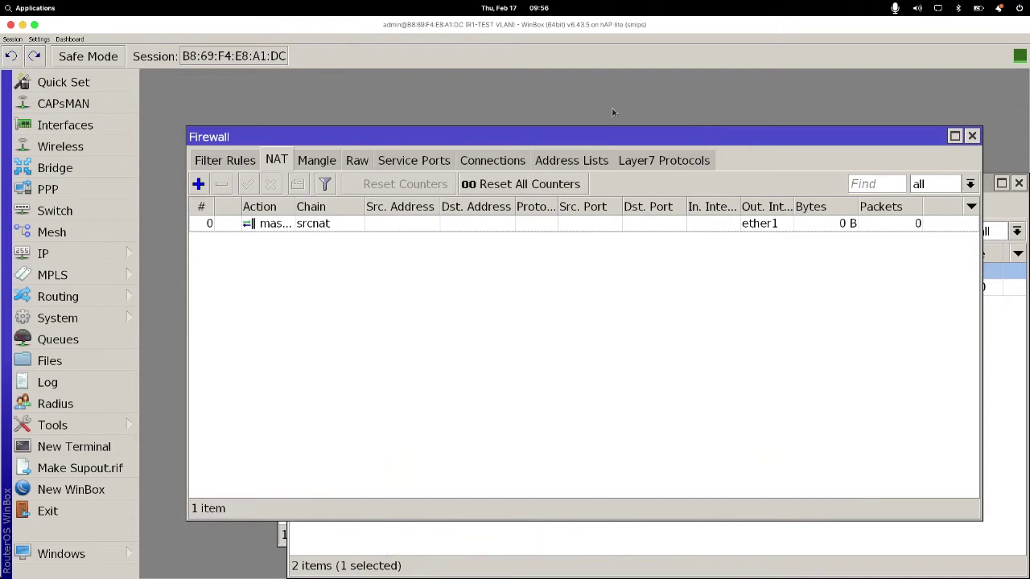
# Step: Select ether2 in the Interfaces list and bring up the VLAN topology slide
pyautogui.click(112, 131)
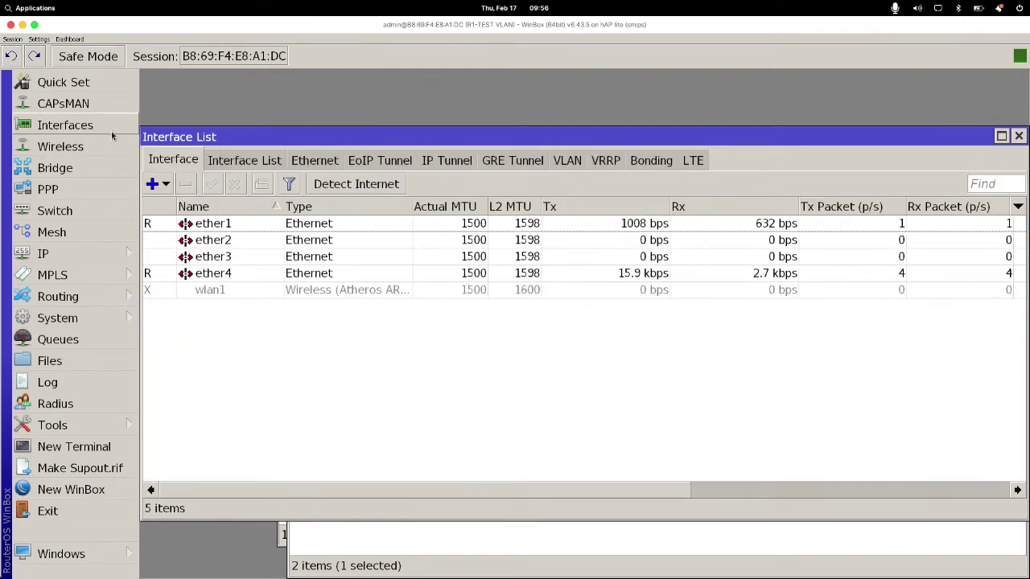
pyautogui.click(213, 242)
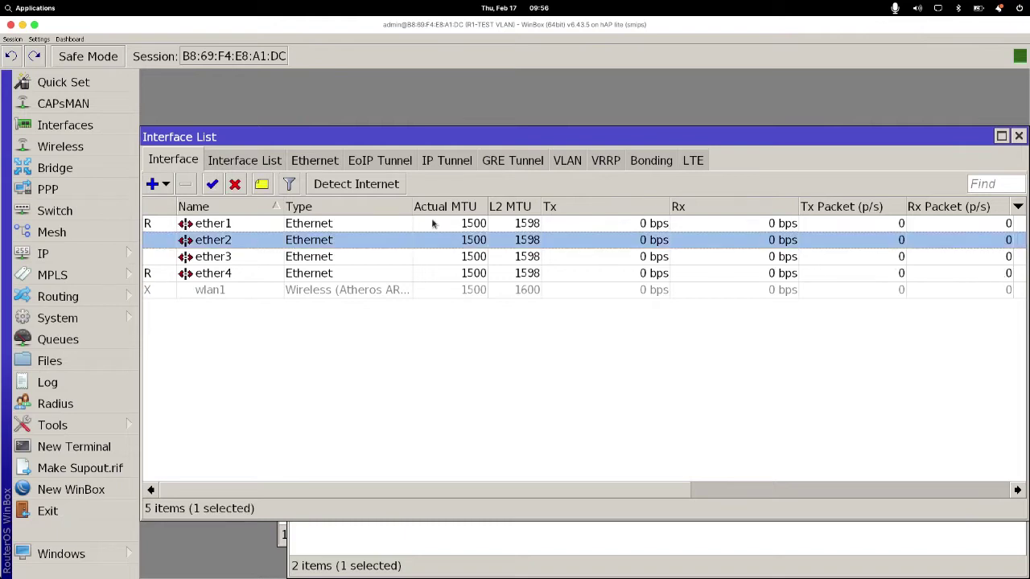
pyautogui.moveTo(506, 576)
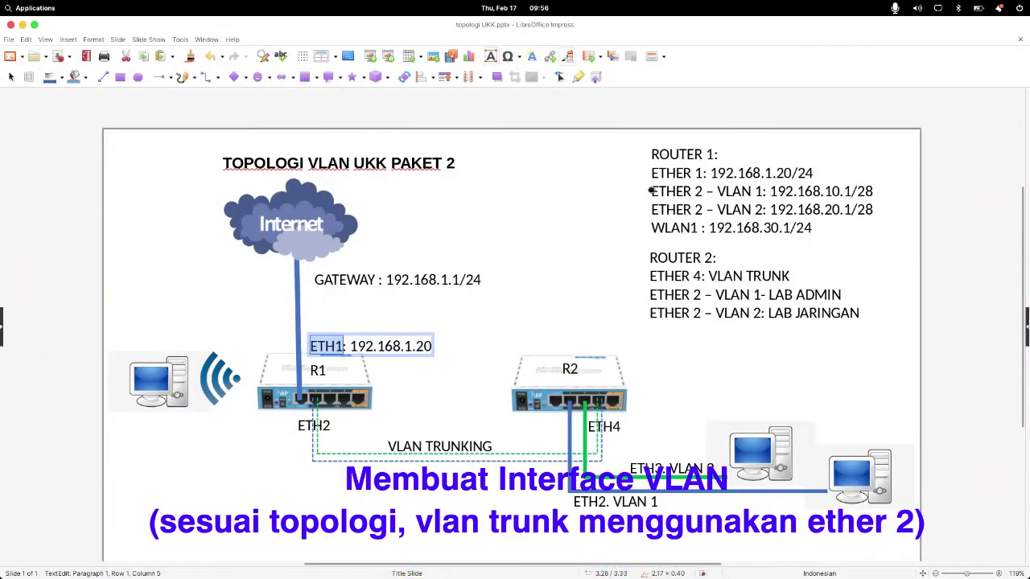
# Step: Highlight Router 1's two ETHER 2 VLAN lines and Router 2's LAB ADMIN VLAN line on the slide
pyautogui.moveTo(654, 190); pyautogui.dragTo(876, 207)
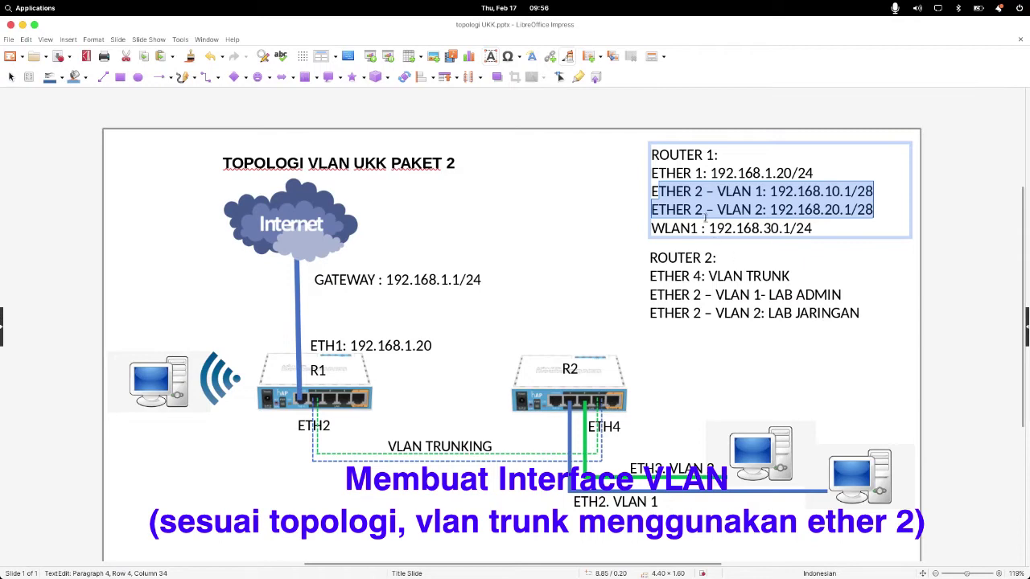
pyautogui.moveTo(703, 191); pyautogui.dragTo(658, 191)
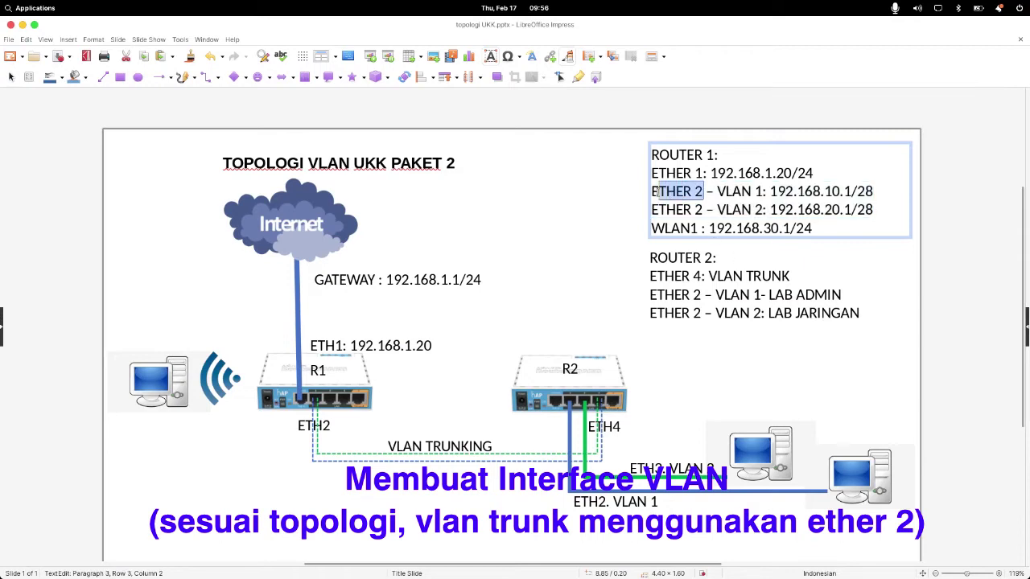
pyautogui.moveTo(611, 573)
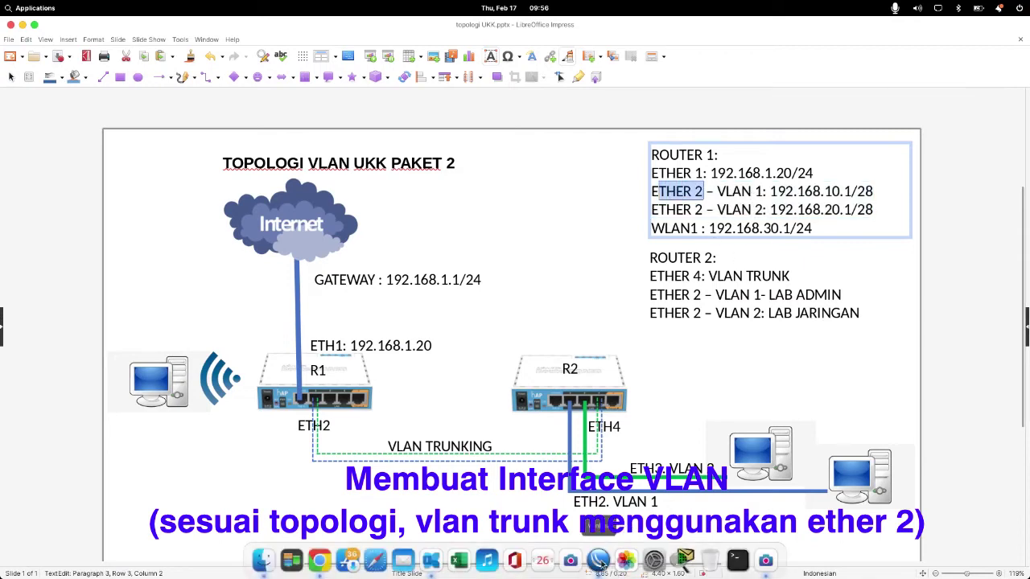
pyautogui.click(599, 560)
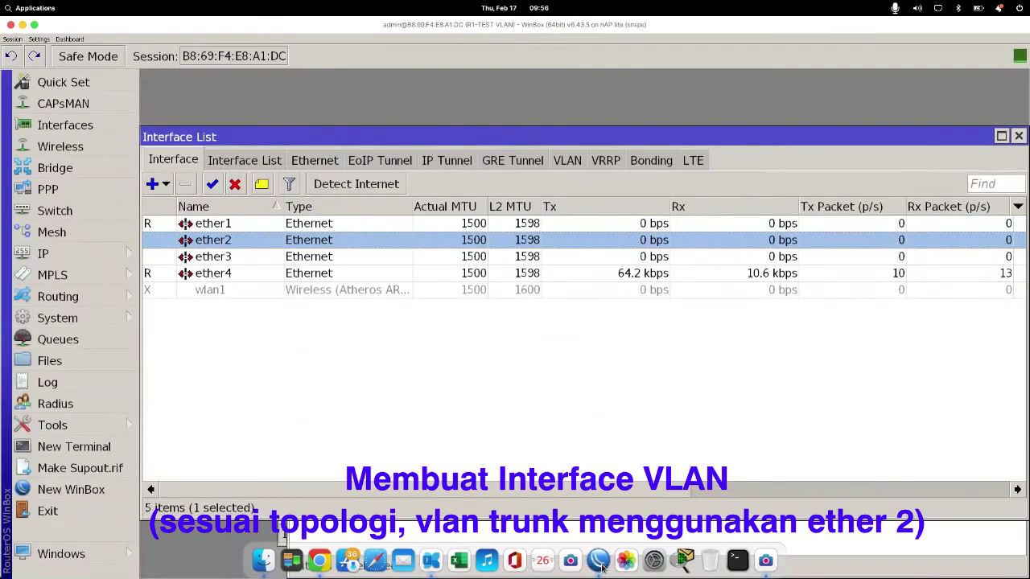
pyautogui.click(598, 561)
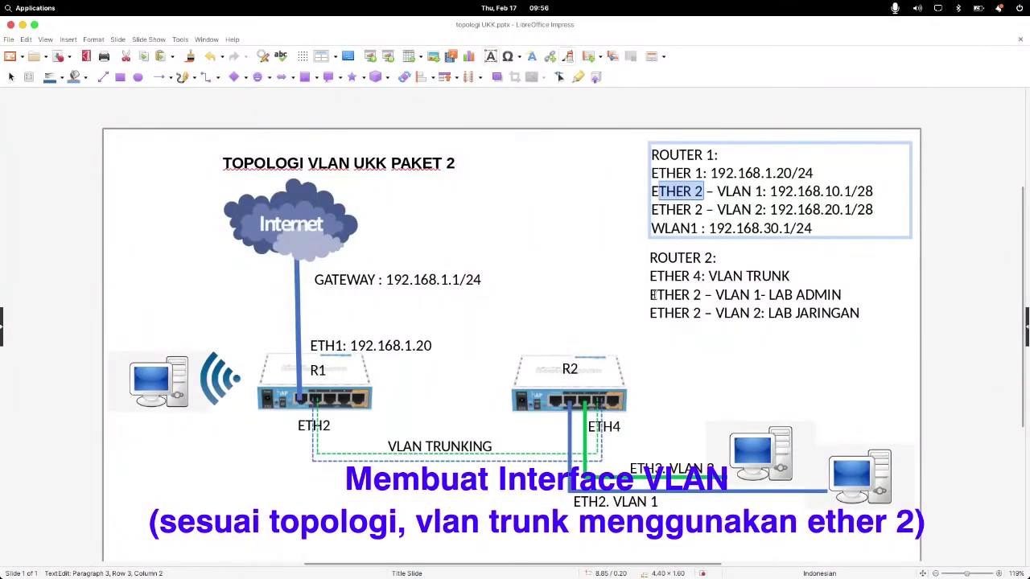
pyautogui.moveTo(651, 296); pyautogui.dragTo(846, 295)
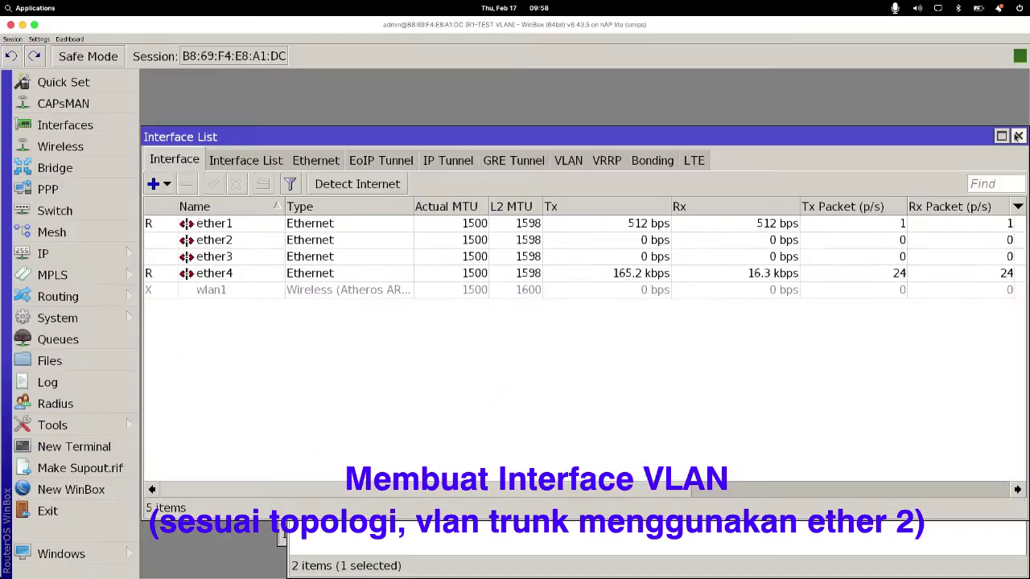
# Step: Reopen the Interface List with ether2 selected, then switch to the topology slide
pyautogui.click(1017, 137)
pyautogui.click(45, 254)
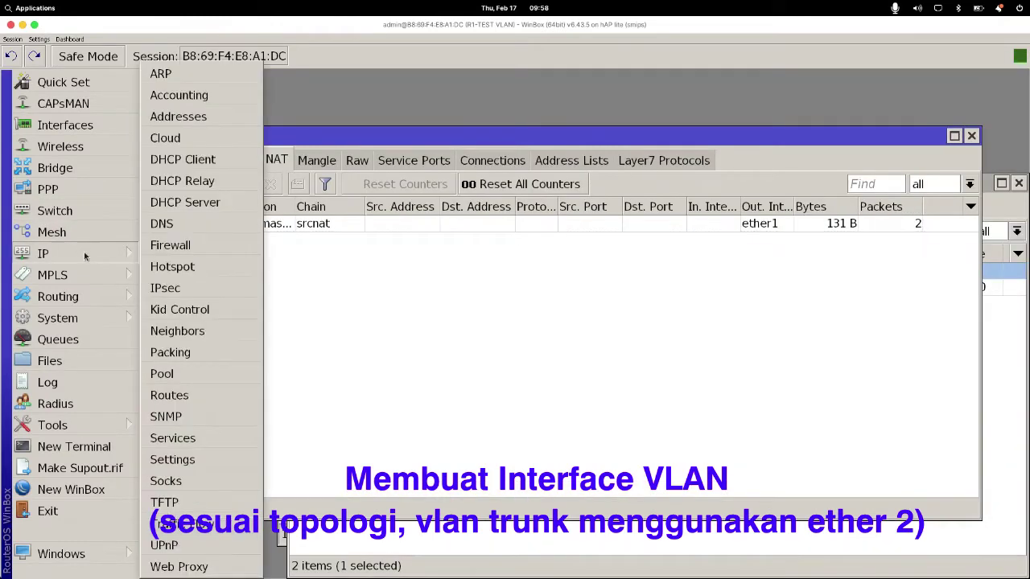
pyautogui.click(64, 124)
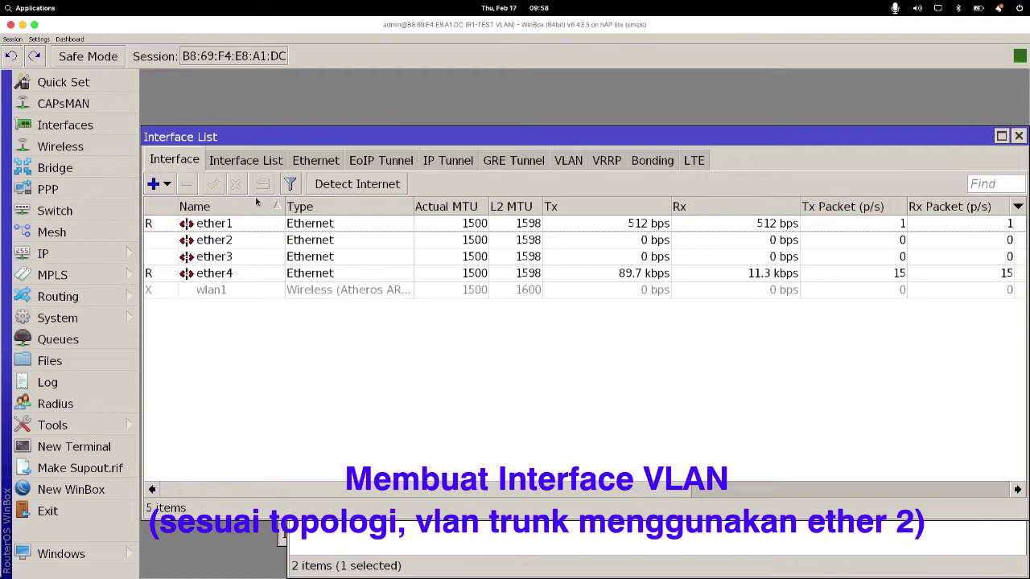
pyautogui.click(218, 241)
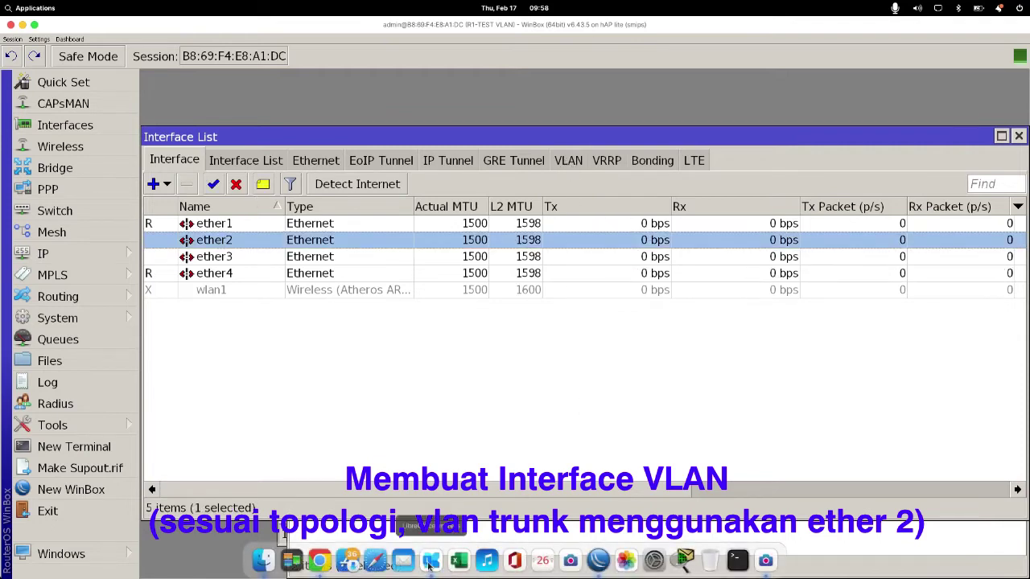
pyautogui.click(429, 565)
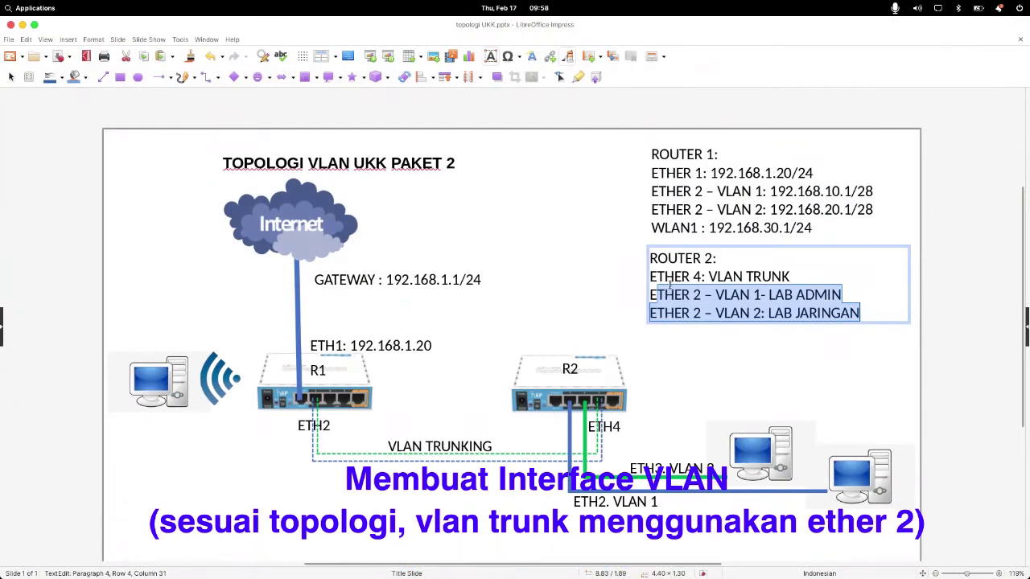
# Step: Highlight Router 1's two ETHER 2 VLAN address lines, then return to the WinBox Interface List
pyautogui.click(689, 193)
pyautogui.moveTo(658, 190); pyautogui.dragTo(880, 202)
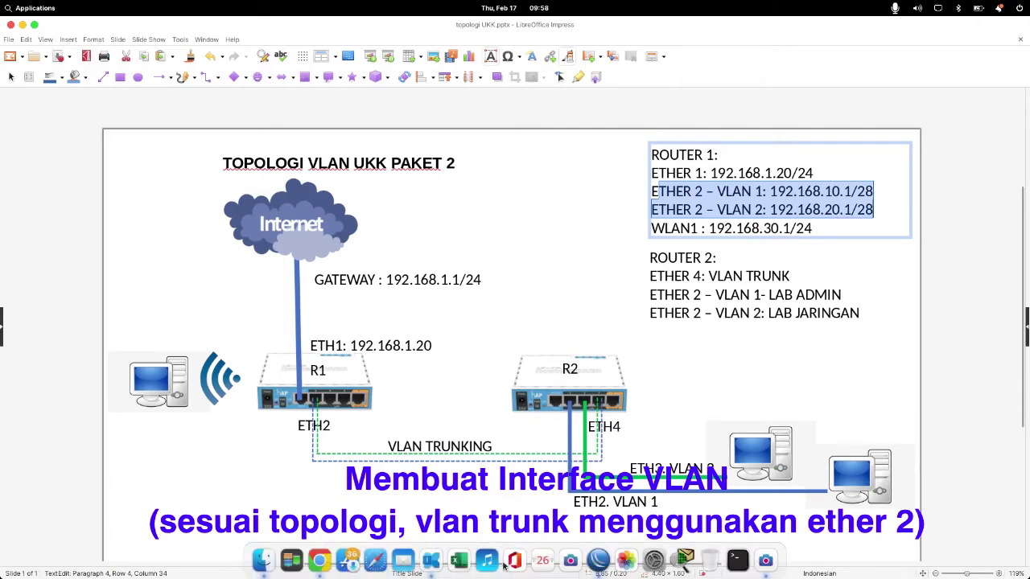
pyautogui.click(597, 561)
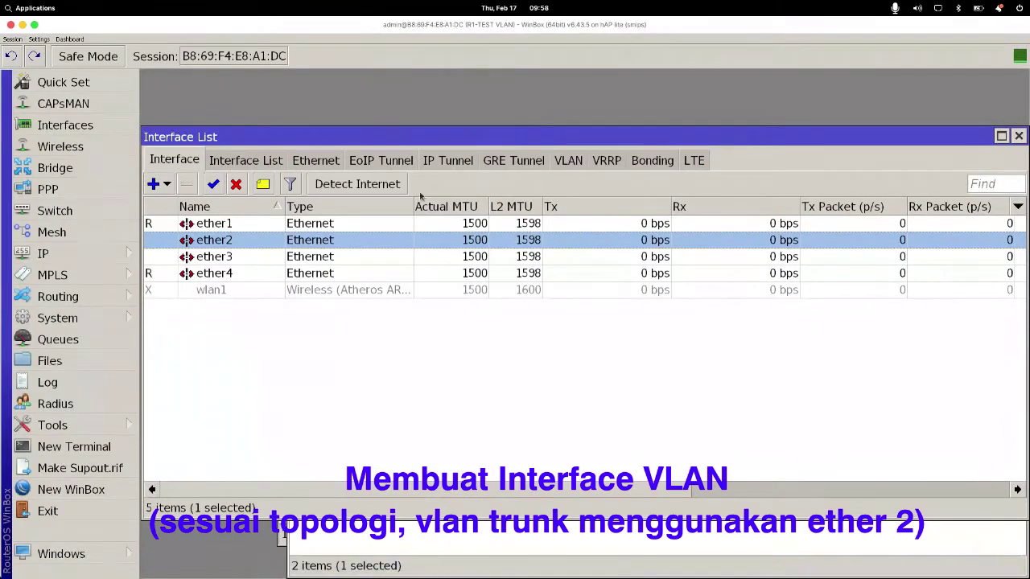
# Step: Discard an unfinished VLAN interface and filter the list to VLAN interfaces
pyautogui.click(168, 189)
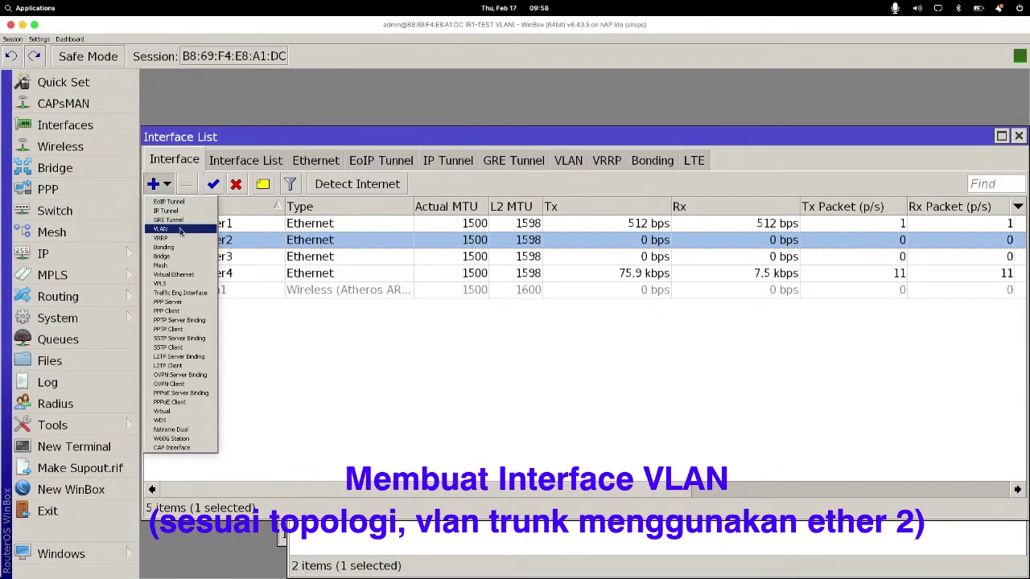
pyautogui.click(180, 230)
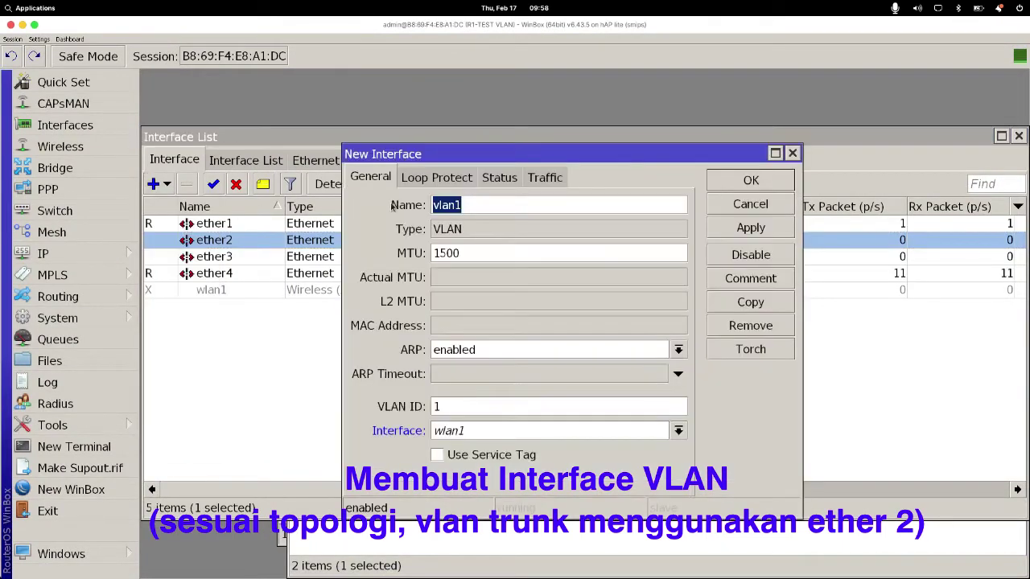
pyautogui.click(770, 203)
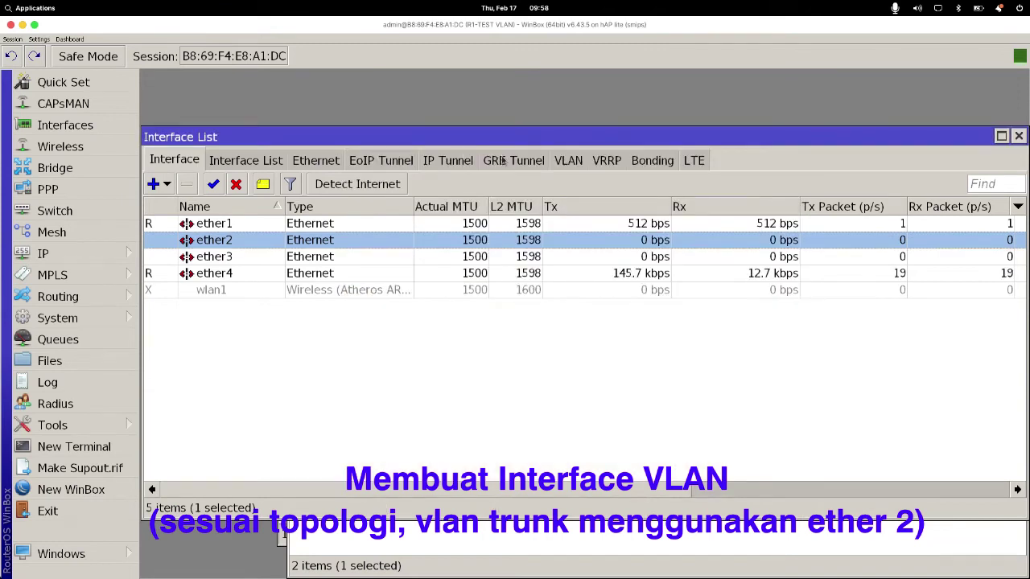
pyautogui.click(579, 161)
# Step: Create the vlan1-Lab Admin VLAN interface on parent interface ether2
pyautogui.click(152, 185)
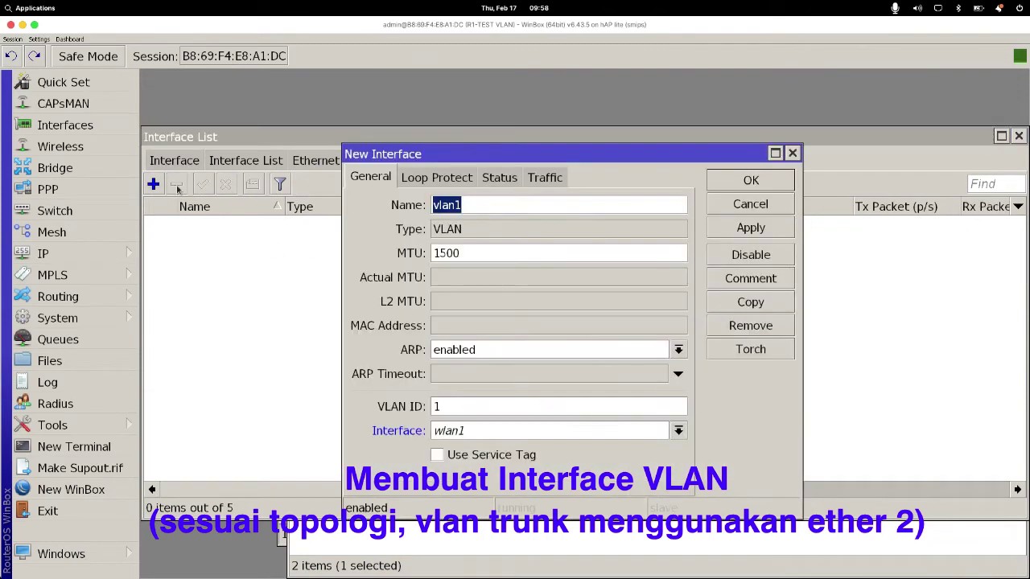
pyautogui.click(520, 206)
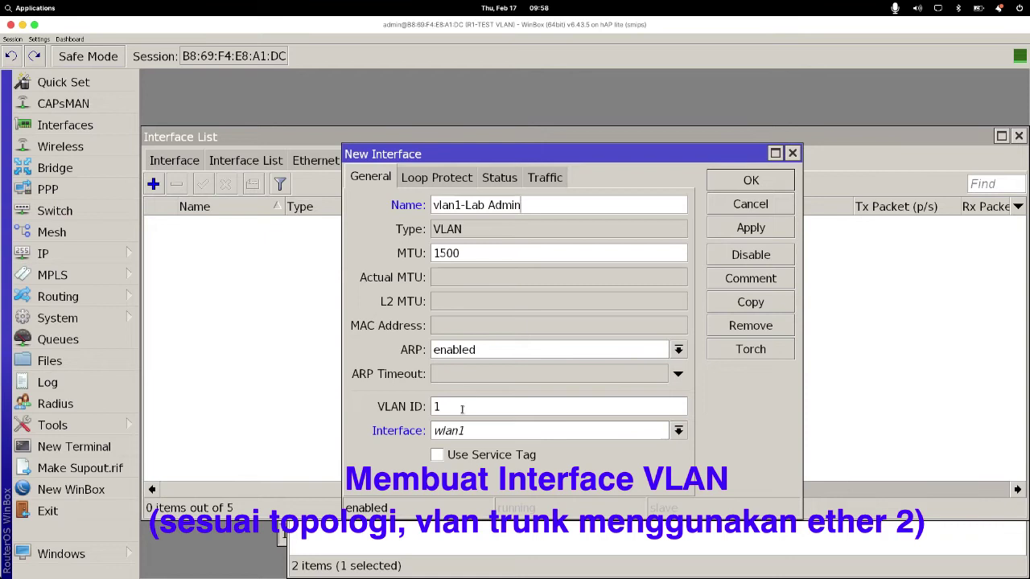
pyautogui.click(475, 431)
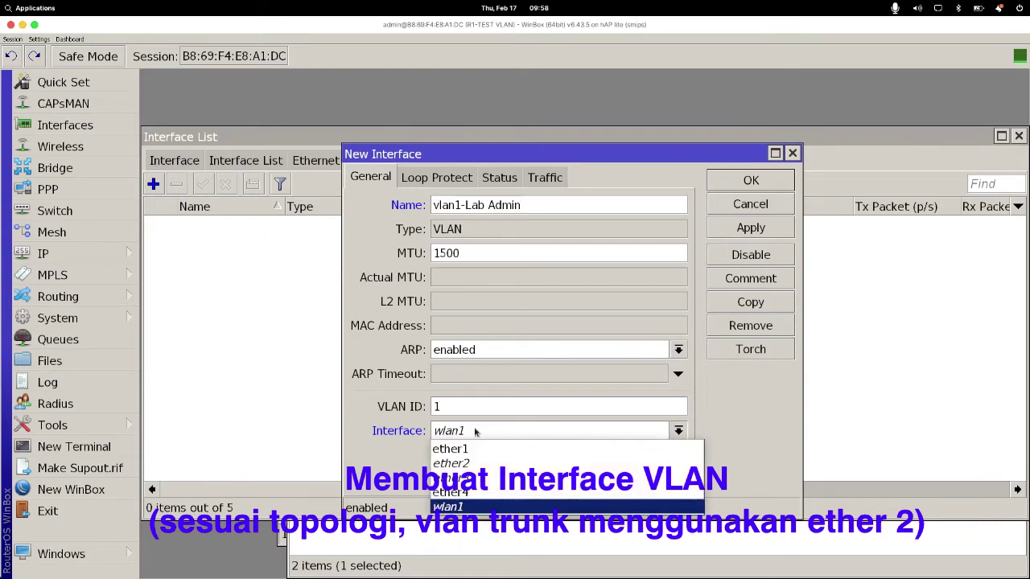
pyautogui.click(475, 431)
pyautogui.moveTo(442, 406); pyautogui.dragTo(429, 409)
pyautogui.click(455, 432)
pyautogui.click(474, 465)
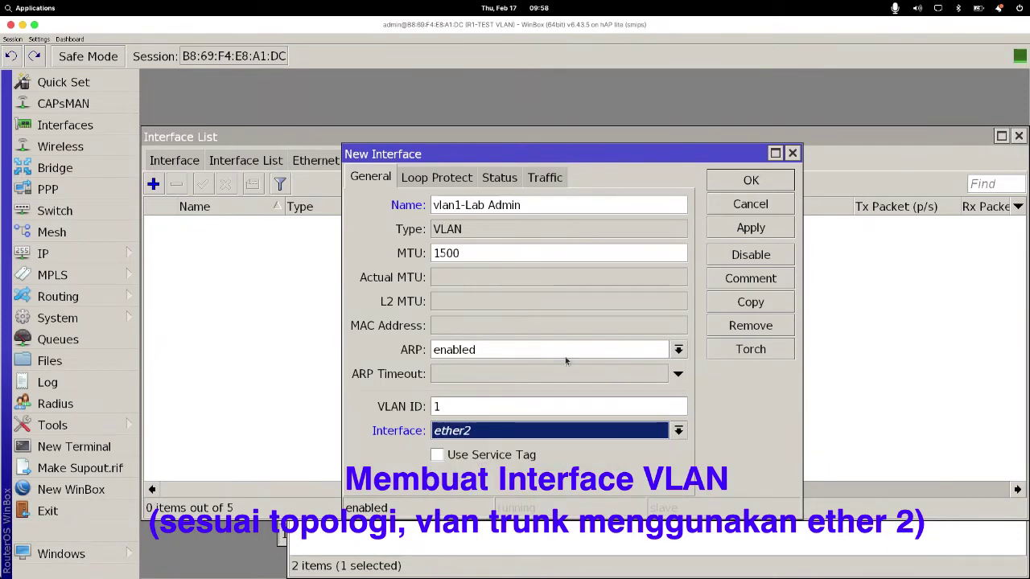
pyautogui.click(752, 231)
pyautogui.click(741, 182)
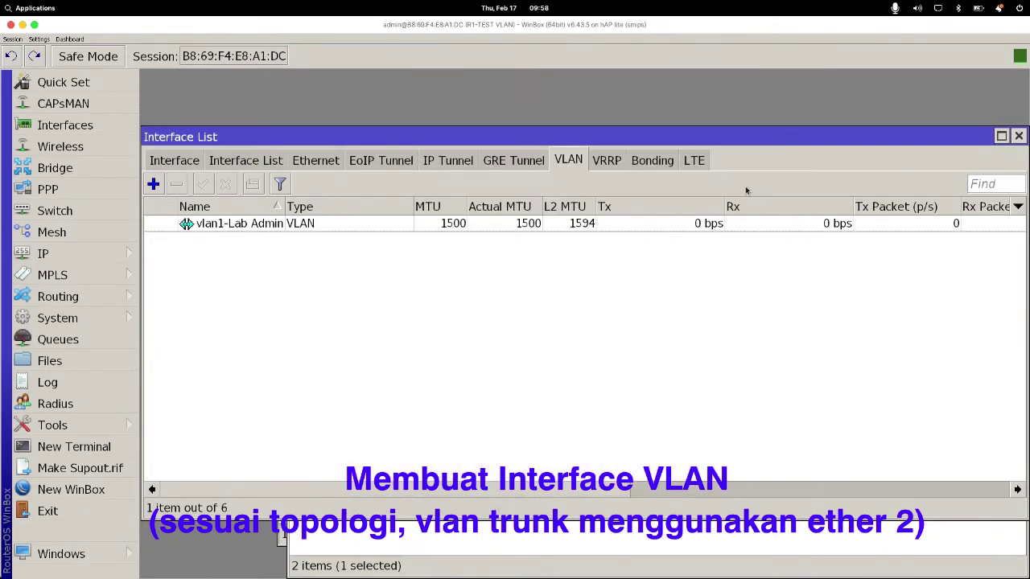
# Step: Start a second VLAN named vlan2-Lab Jaringan with VLAN ID 2 on ether2
pyautogui.click(163, 184)
pyautogui.click(481, 204)
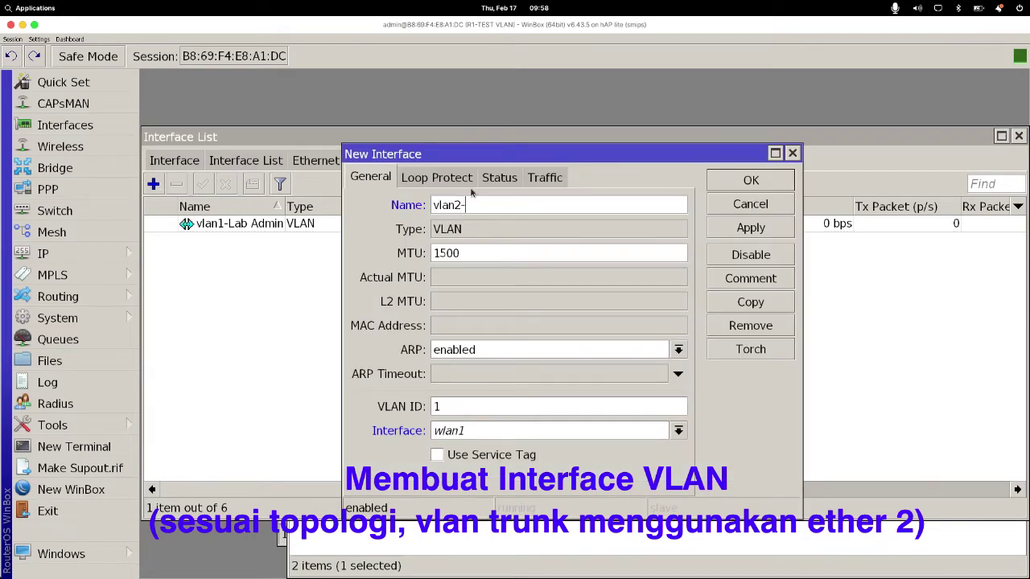
pyautogui.write('-Lab Jaringan')
pyautogui.doubleClick(472, 408)
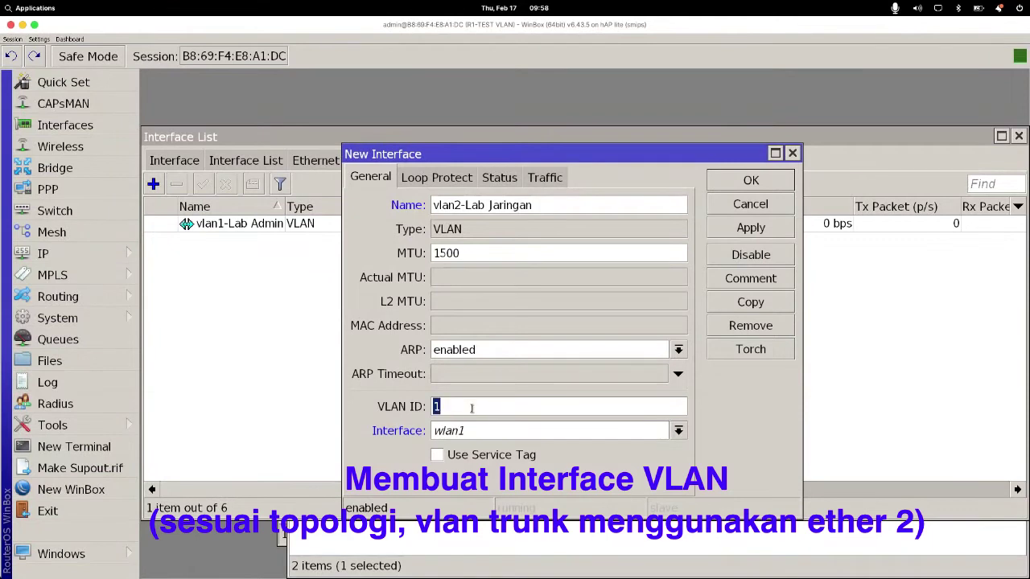
pyautogui.write('2')
pyautogui.click(448, 436)
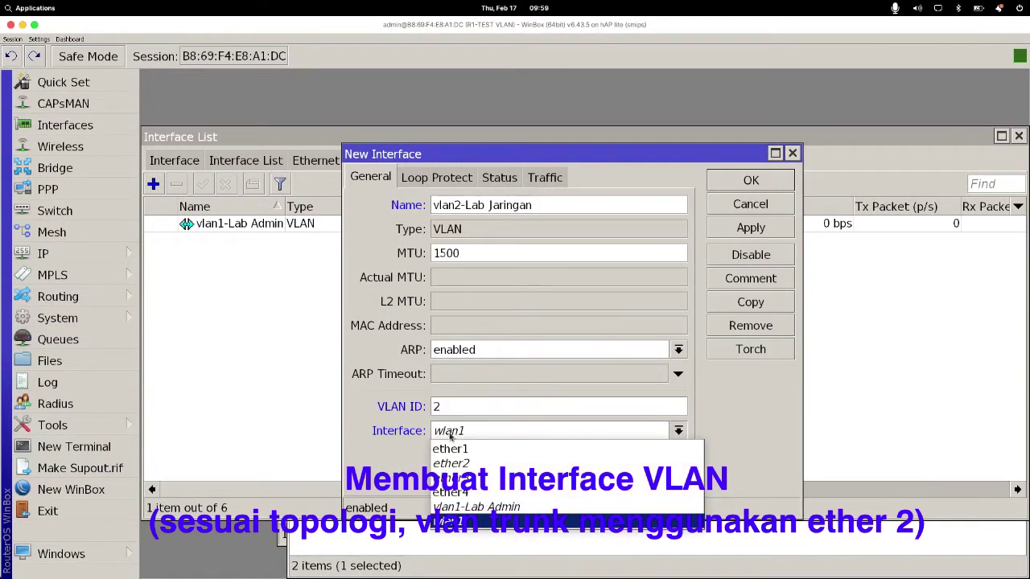
pyautogui.click(465, 471)
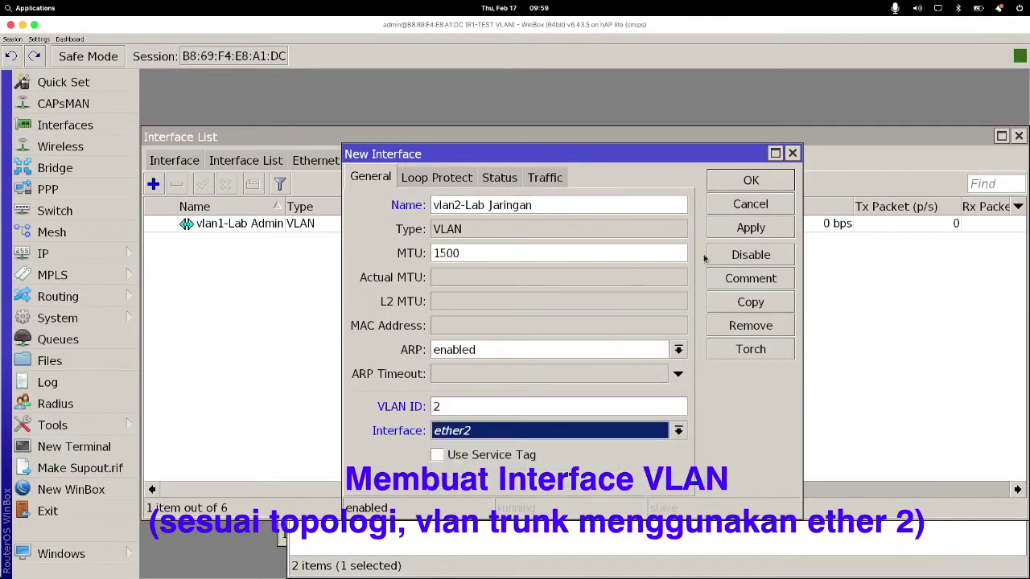
# Step: Check the VLAN 2 port on the topology slide, then save vlan2-Lab Jaringan
pyautogui.moveTo(568, 576)
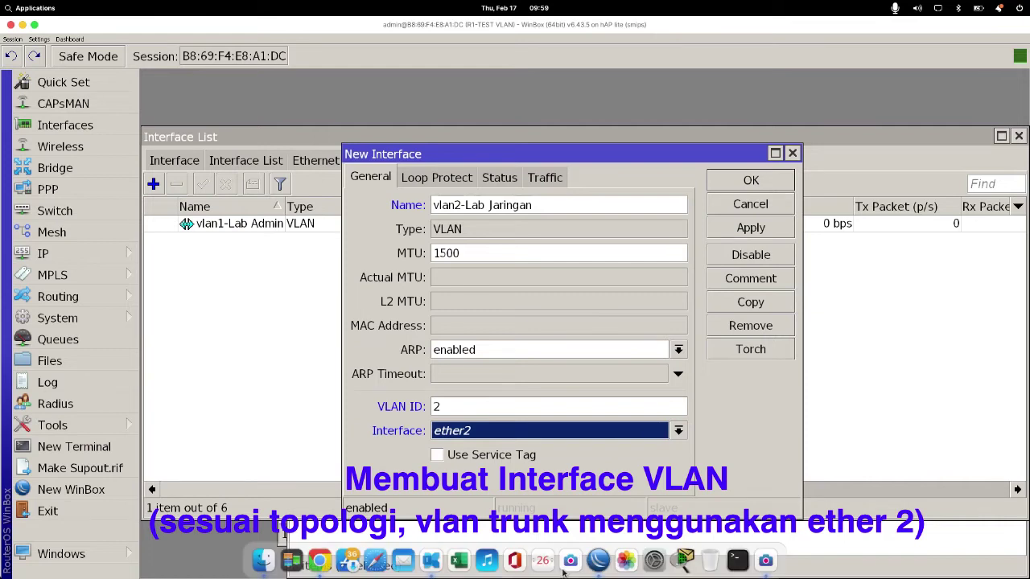
pyautogui.click(432, 561)
pyautogui.moveTo(690, 205); pyautogui.dragTo(659, 193)
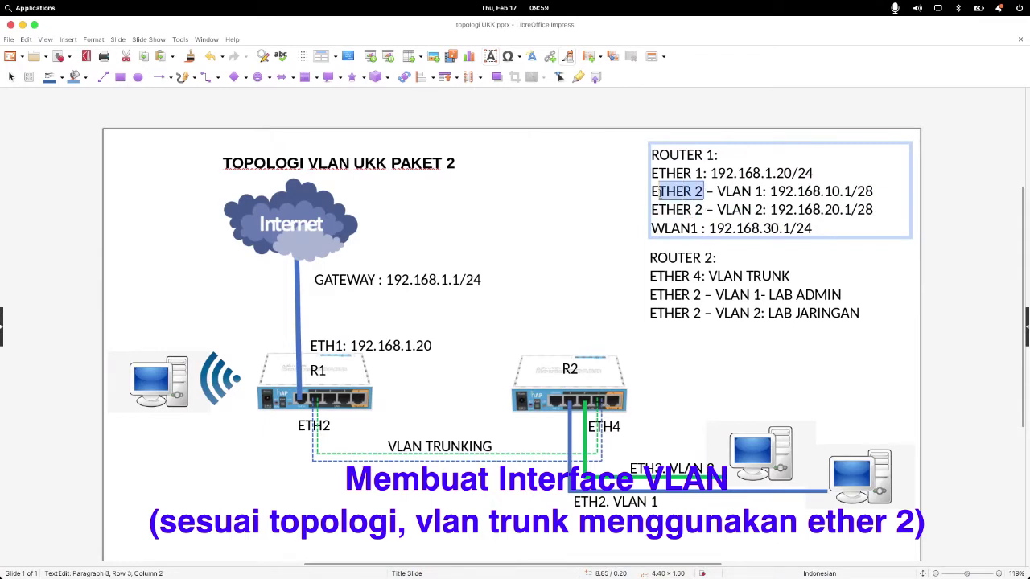
pyautogui.hotkey('alt', 'Tab')
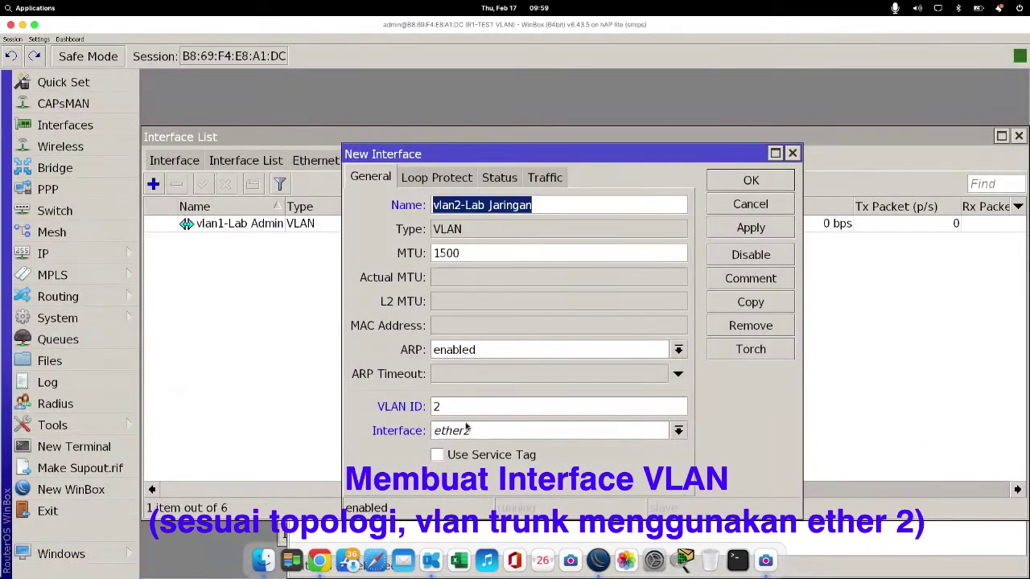
pyautogui.click(751, 232)
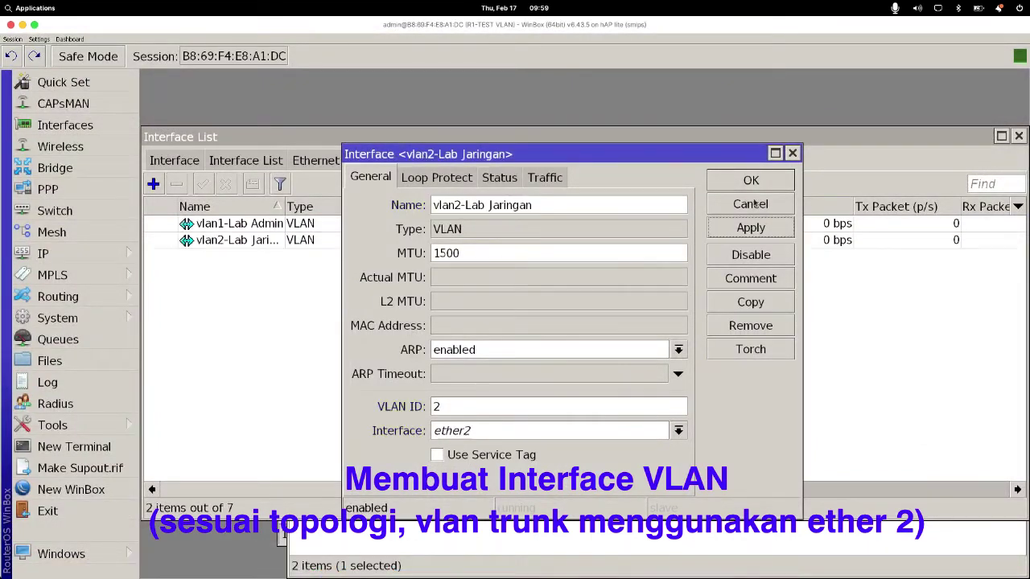
pyautogui.click(751, 180)
pyautogui.click(183, 162)
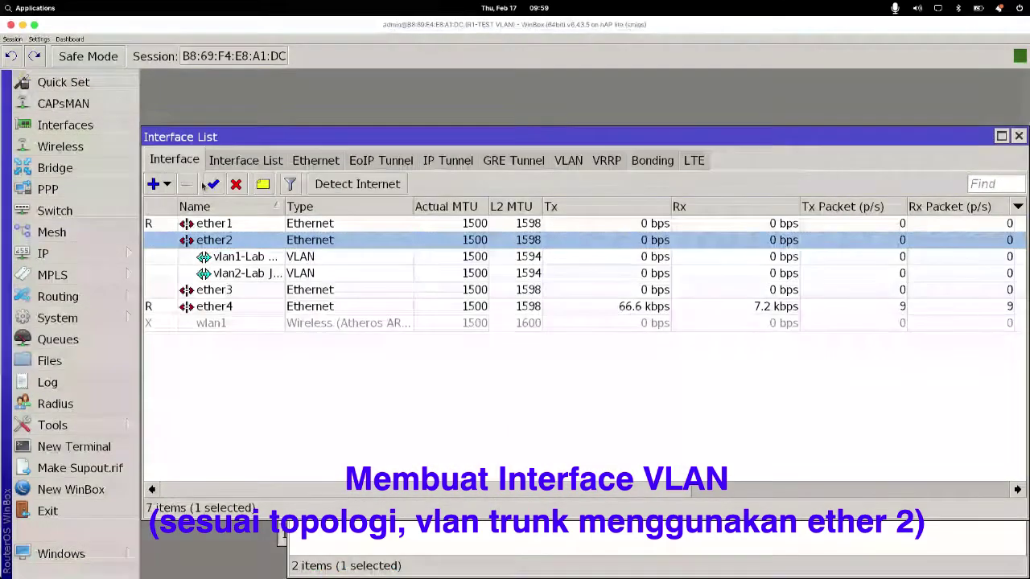
# Step: Compare the vlan1-Lab Admin and vlan2-Lab Jaringan entries under ether2 in the Interface List
pyautogui.click(238, 257)
pyautogui.click(239, 274)
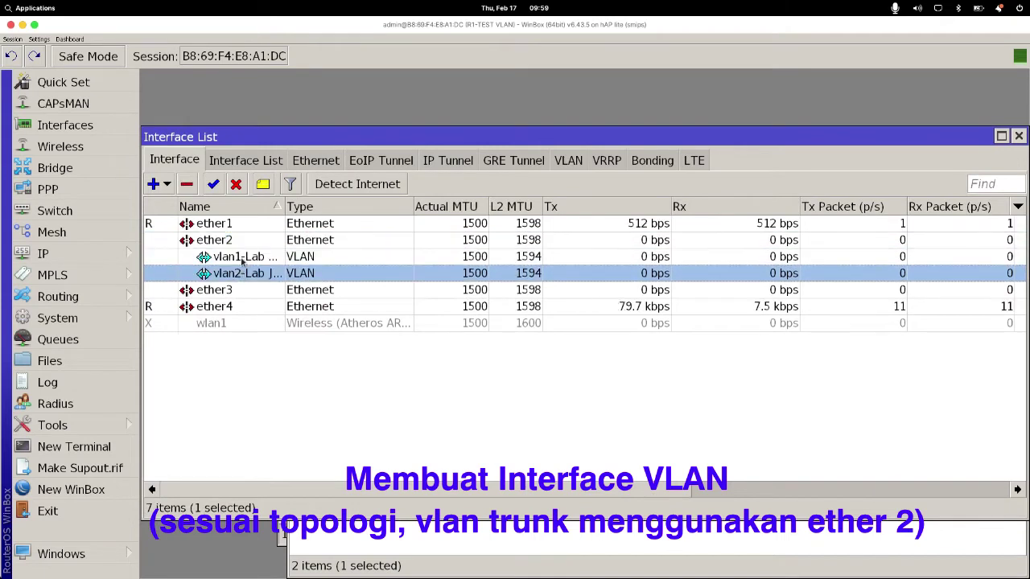
pyautogui.click(240, 257)
pyautogui.click(237, 243)
pyautogui.click(239, 258)
pyautogui.click(240, 274)
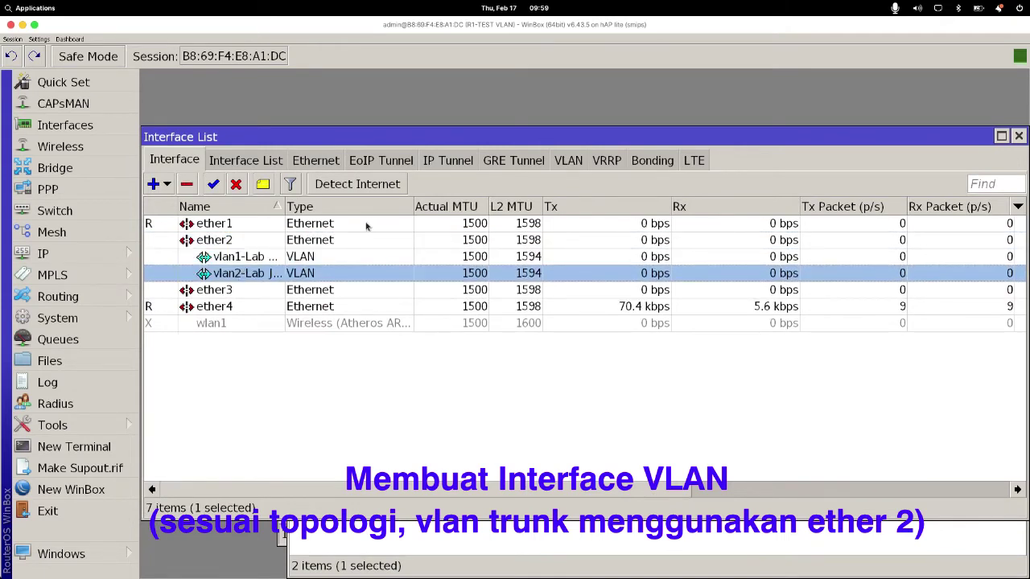
# Step: Open IP > Addresses and start a new address entry
pyautogui.click(126, 259)
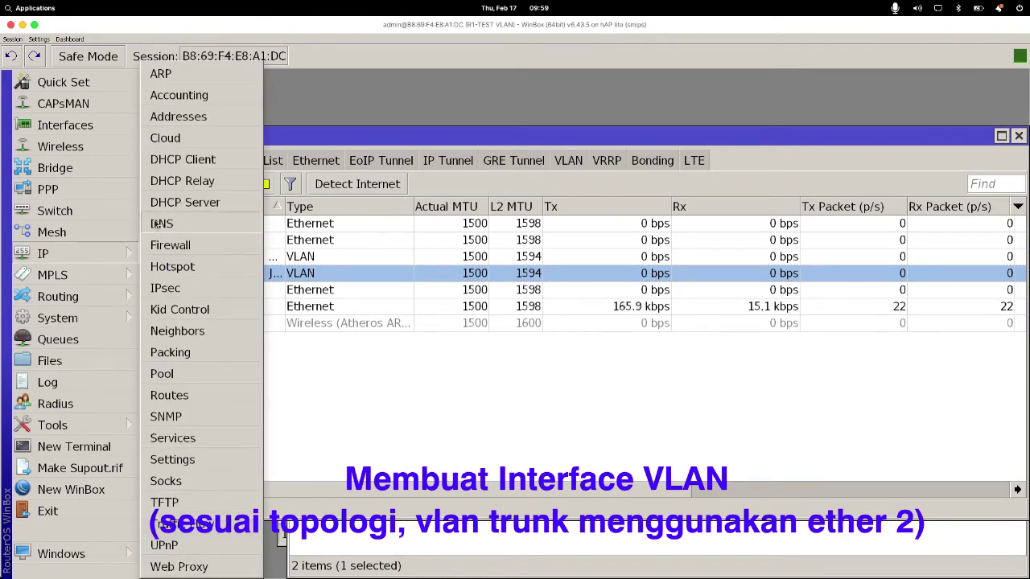
pyautogui.click(199, 119)
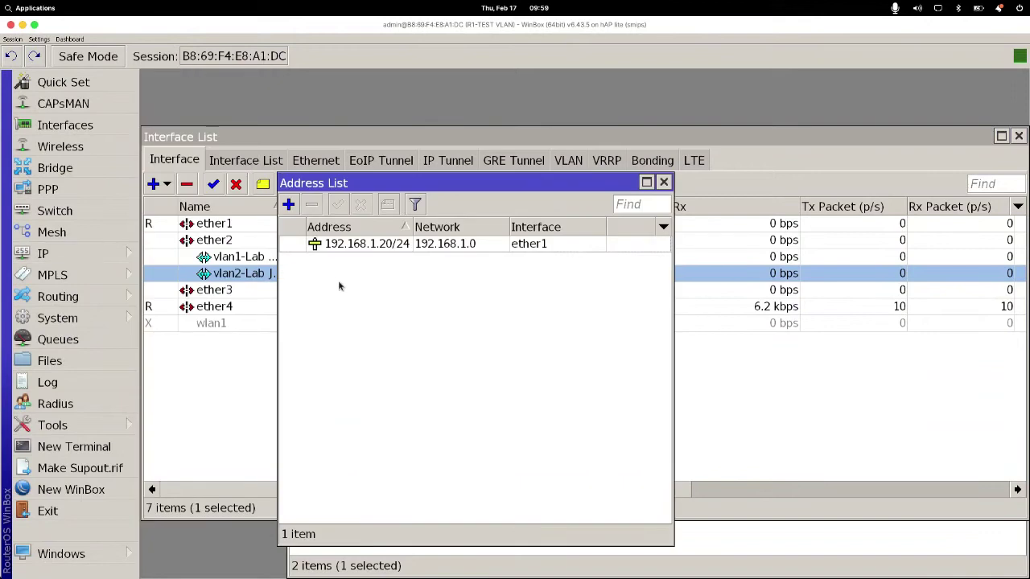
pyautogui.click(292, 205)
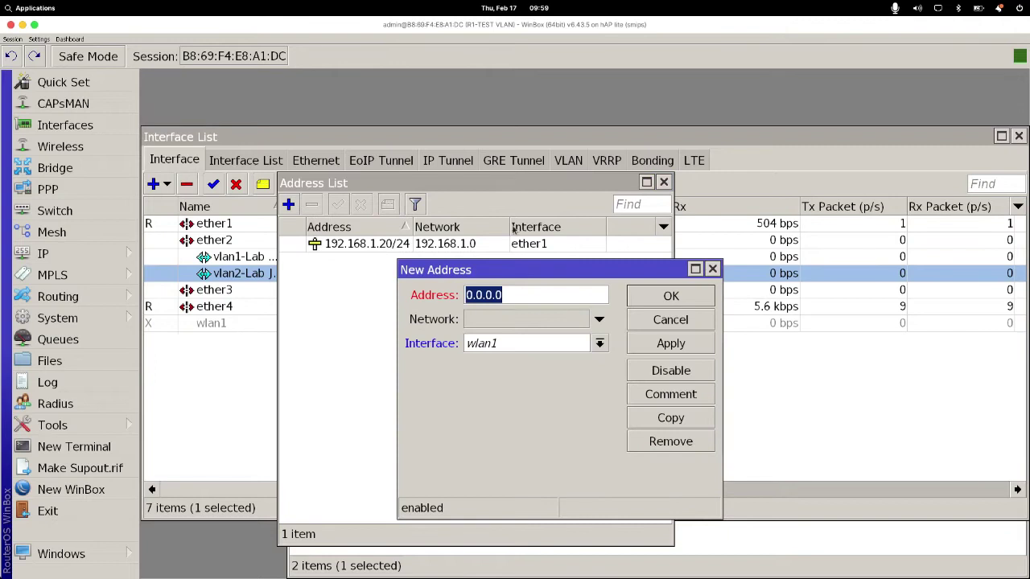
# Step: Add address 192.168.10.1/28 on vlan1-Lab Admin, copying it from the topology slide
pyautogui.click(510, 344)
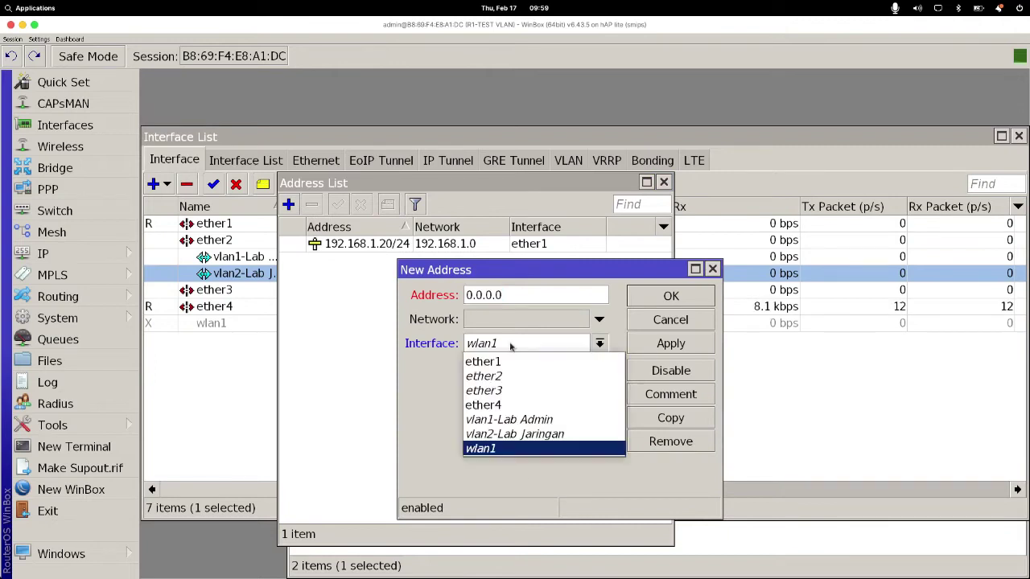
pyautogui.click(514, 418)
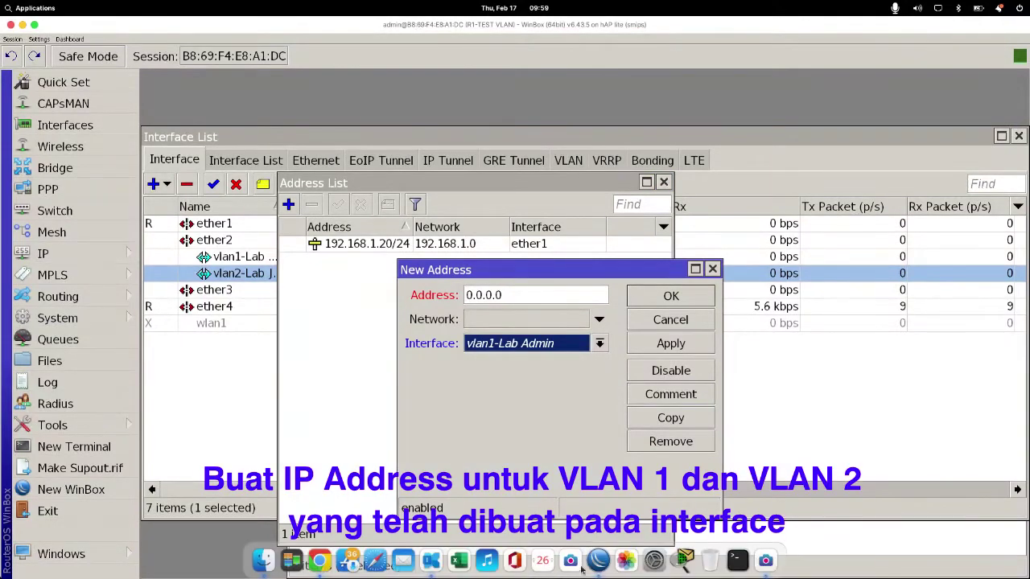
pyautogui.click(430, 561)
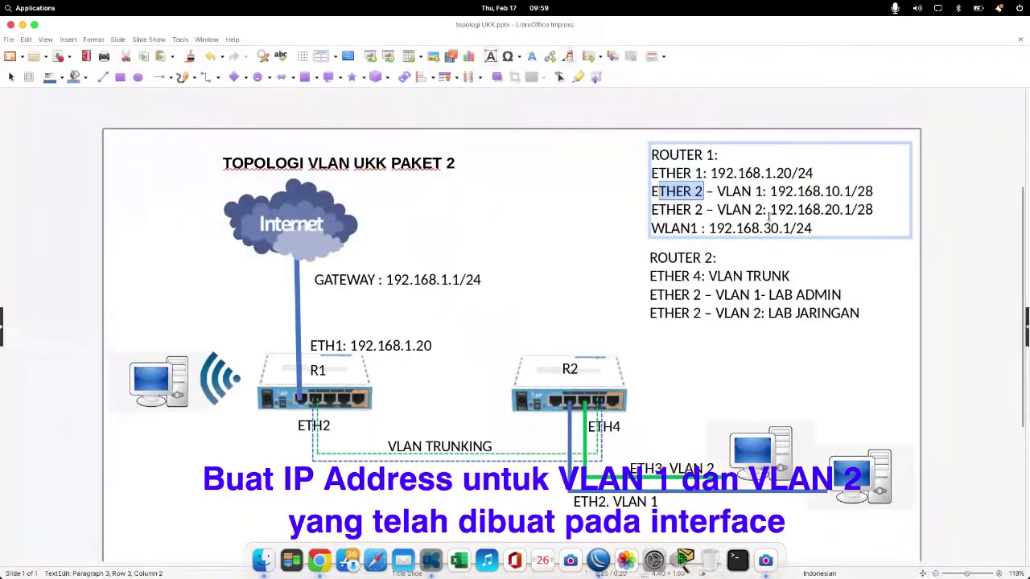
pyautogui.moveTo(770, 191); pyautogui.dragTo(877, 187)
pyautogui.press('super+c')
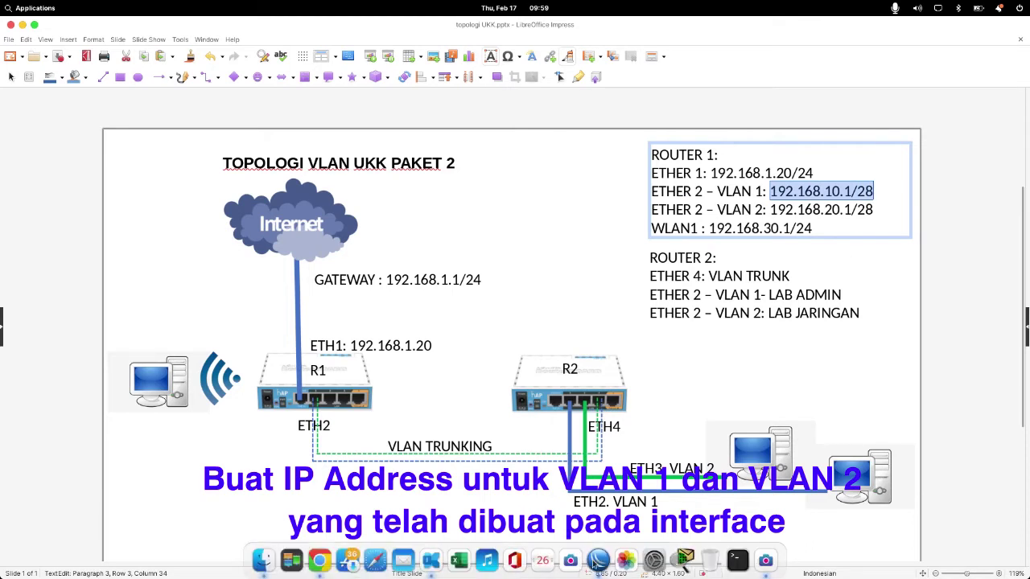
pyautogui.click(598, 560)
pyautogui.press('super+v')
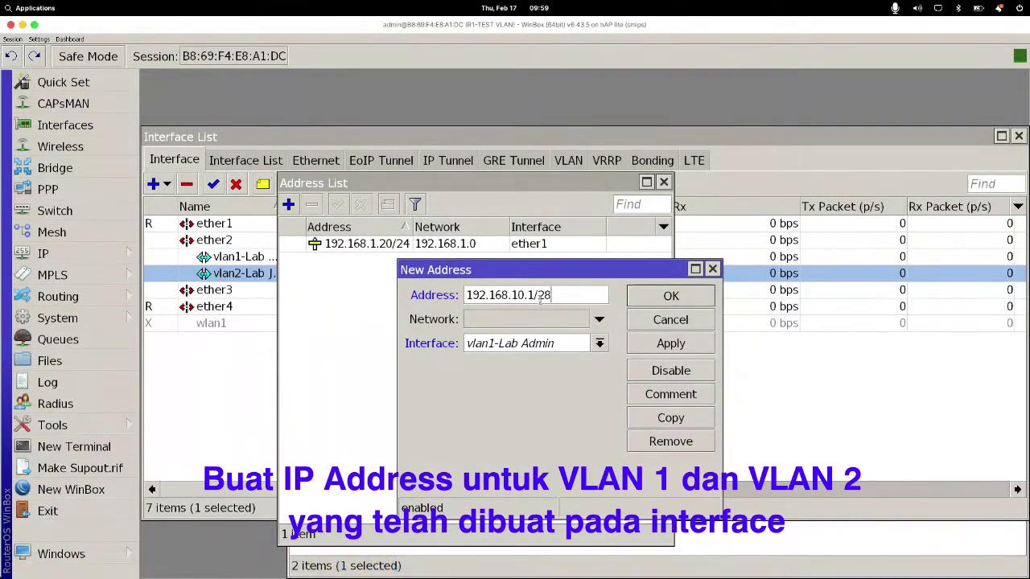
pyautogui.moveTo(552, 296); pyautogui.dragTo(440, 293)
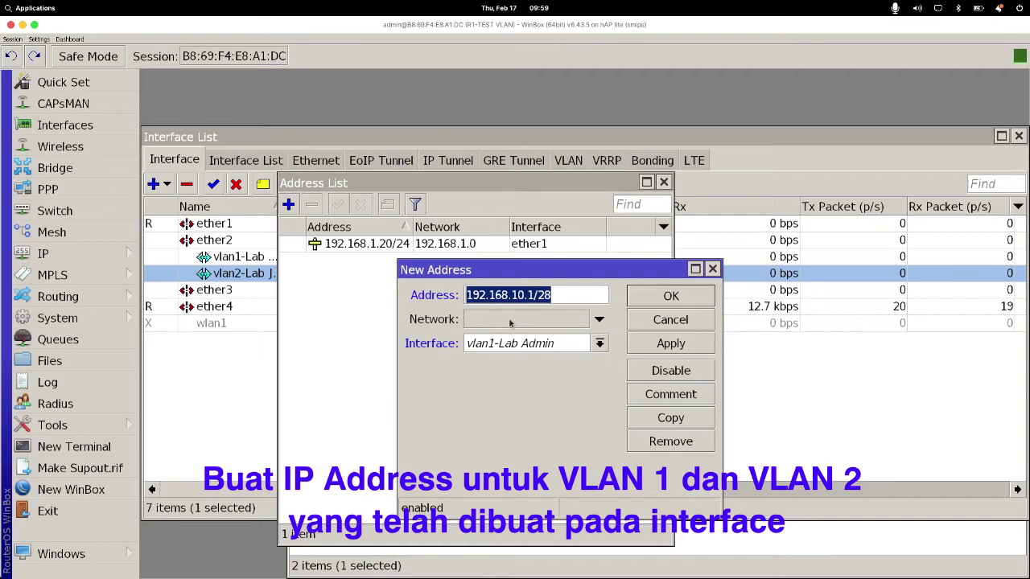
pyautogui.click(669, 346)
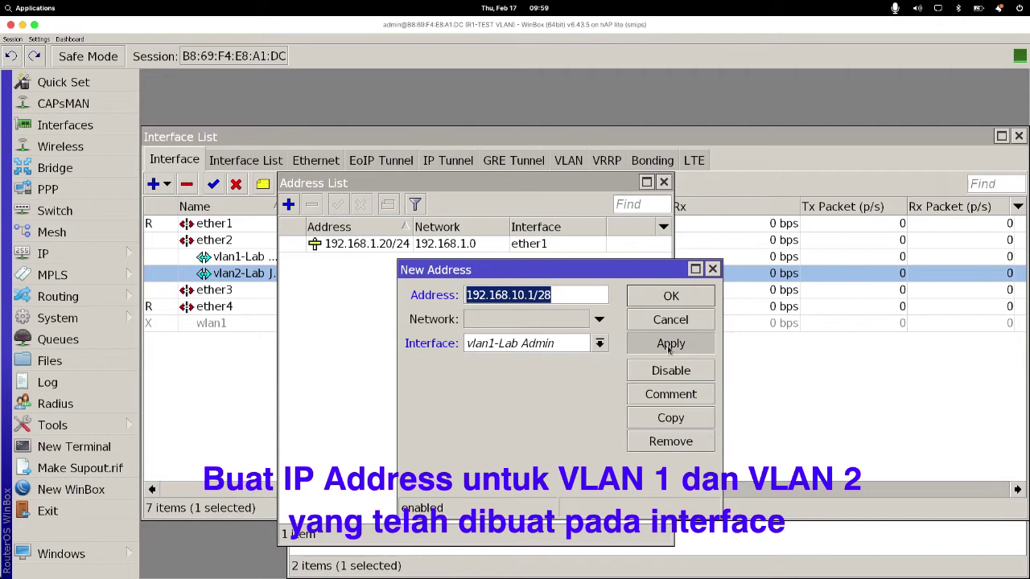
pyautogui.click(666, 297)
pyautogui.click(288, 205)
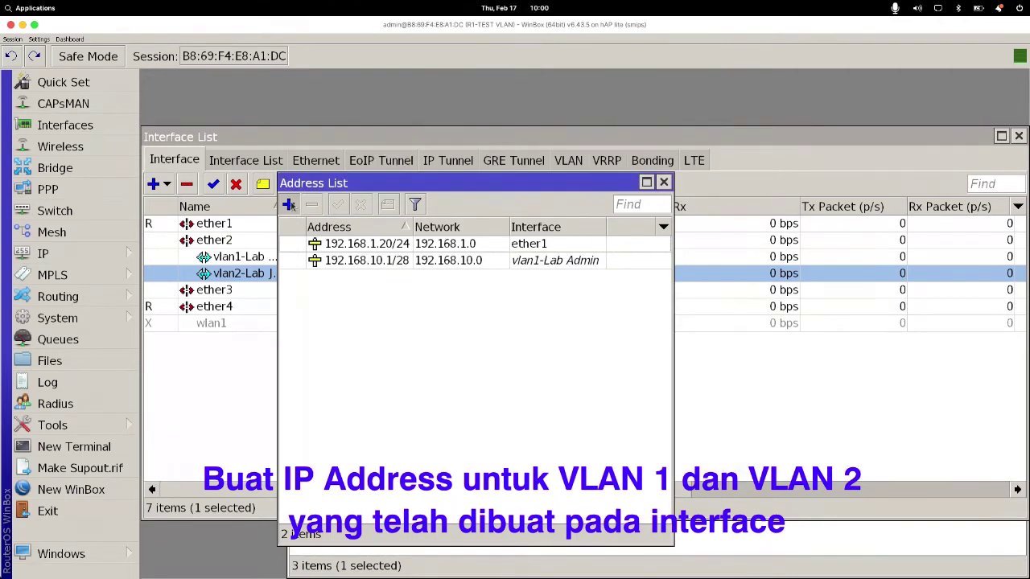
# Step: Add address 192.168.20.1/28 on vlan2-Lab Jaringan, copying it from the topology slide
pyautogui.click(527, 342)
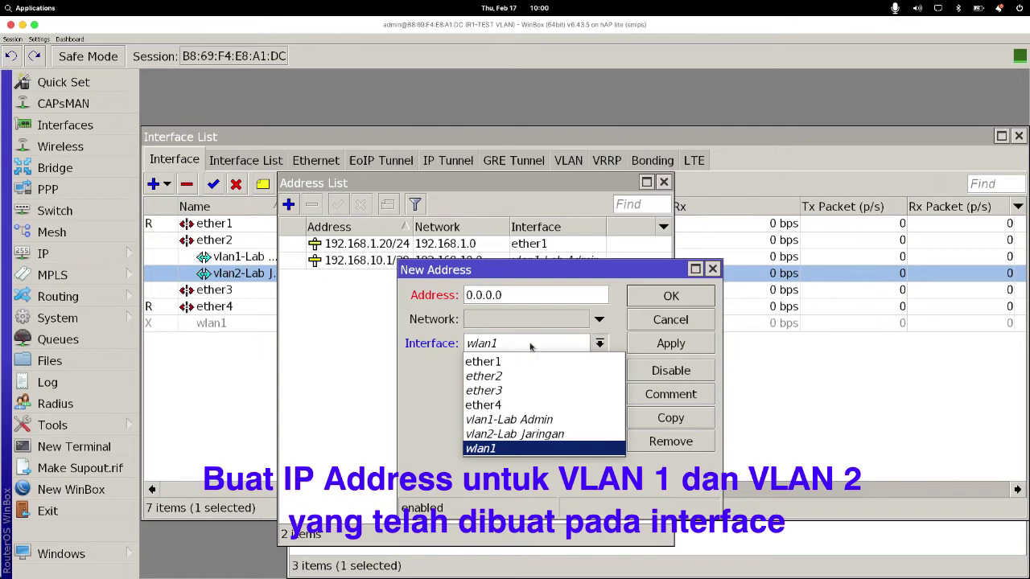
pyautogui.click(530, 435)
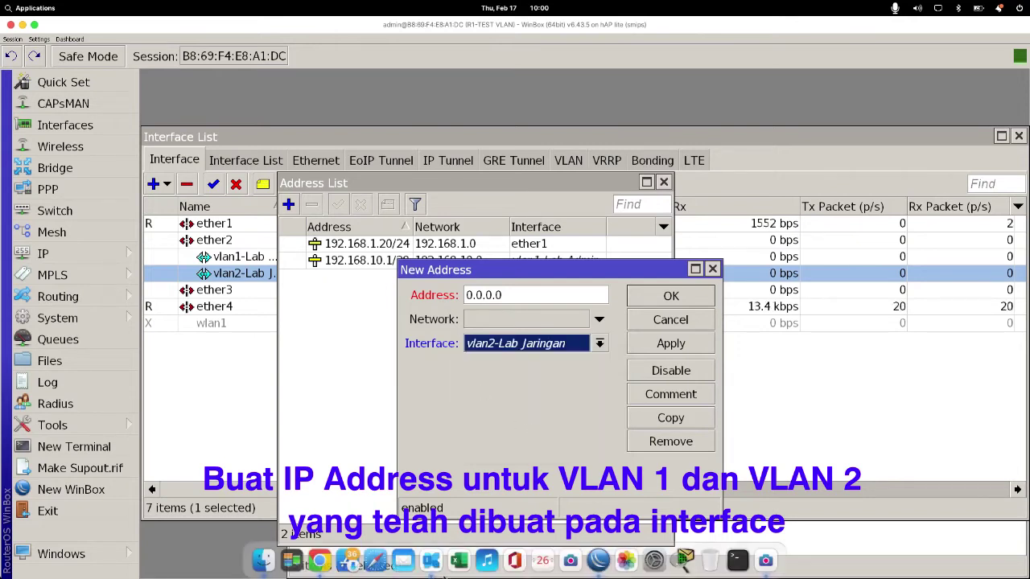
pyautogui.click(434, 565)
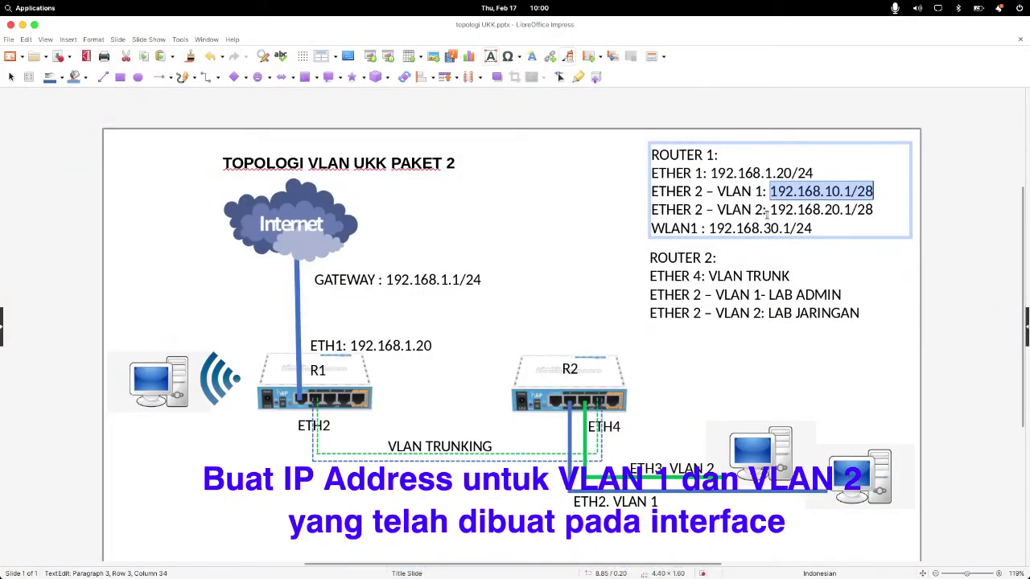
pyautogui.moveTo(770, 209); pyautogui.dragTo(872, 210)
pyautogui.hotkey('ctrl', 'c')
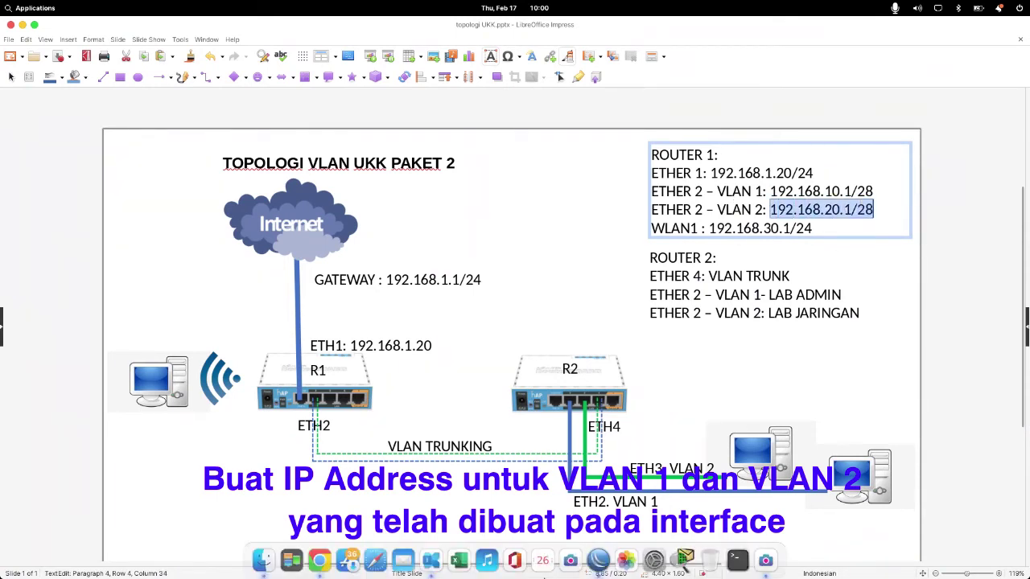
pyautogui.click(598, 561)
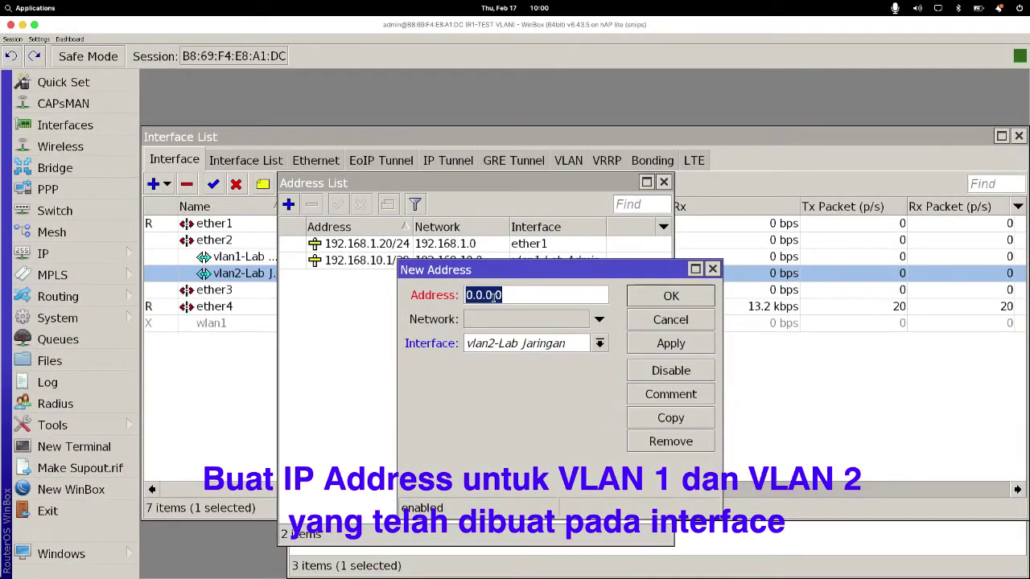
pyautogui.hotkey('ctrl', 'v')
pyautogui.moveTo(552, 295); pyautogui.dragTo(465, 295)
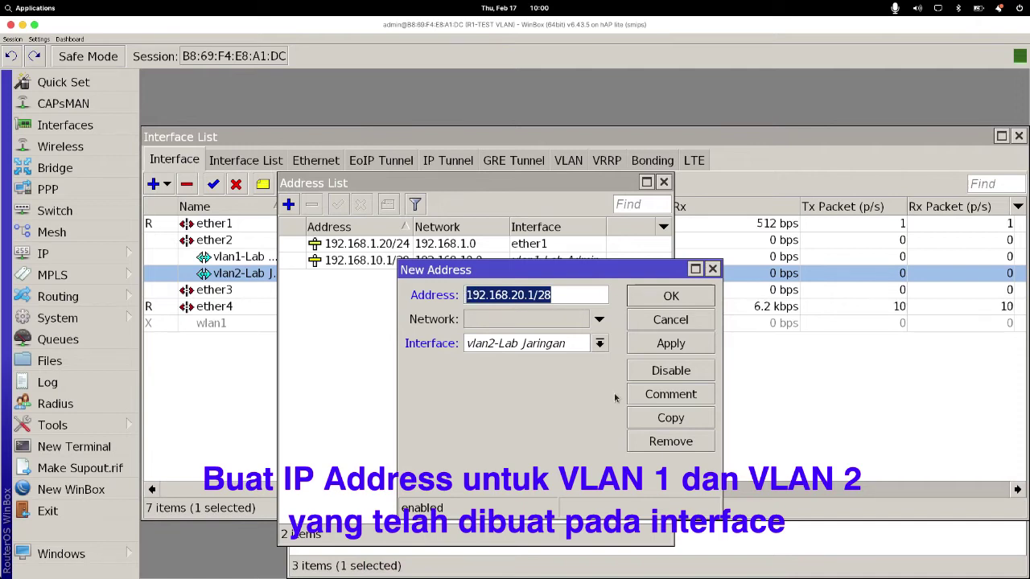
pyautogui.click(672, 344)
pyautogui.click(665, 300)
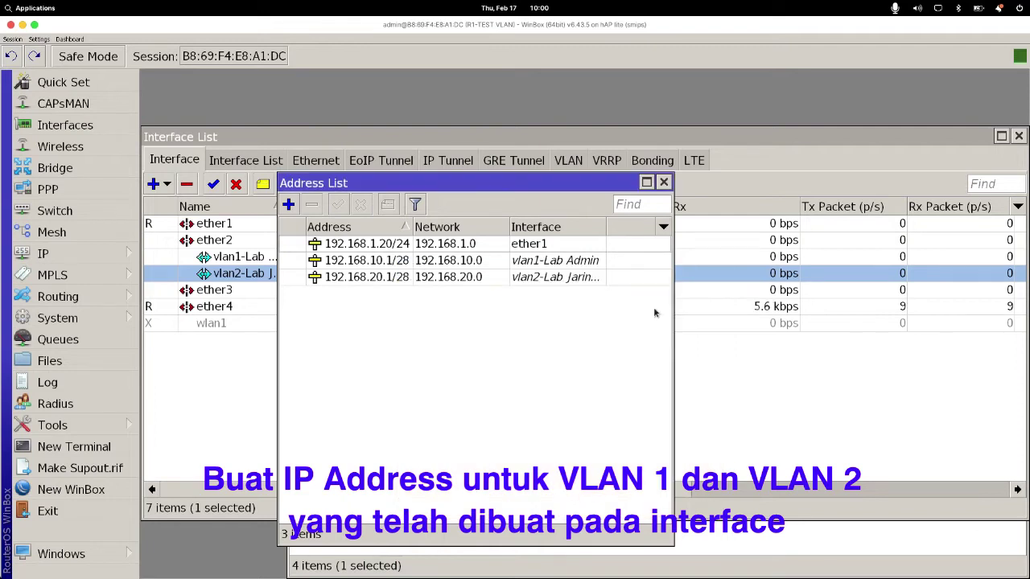
# Step: Review the 192.168.10.1/28 and 192.168.20.1/28 entries in the Address List
pyautogui.click(418, 248)
pyautogui.click(412, 261)
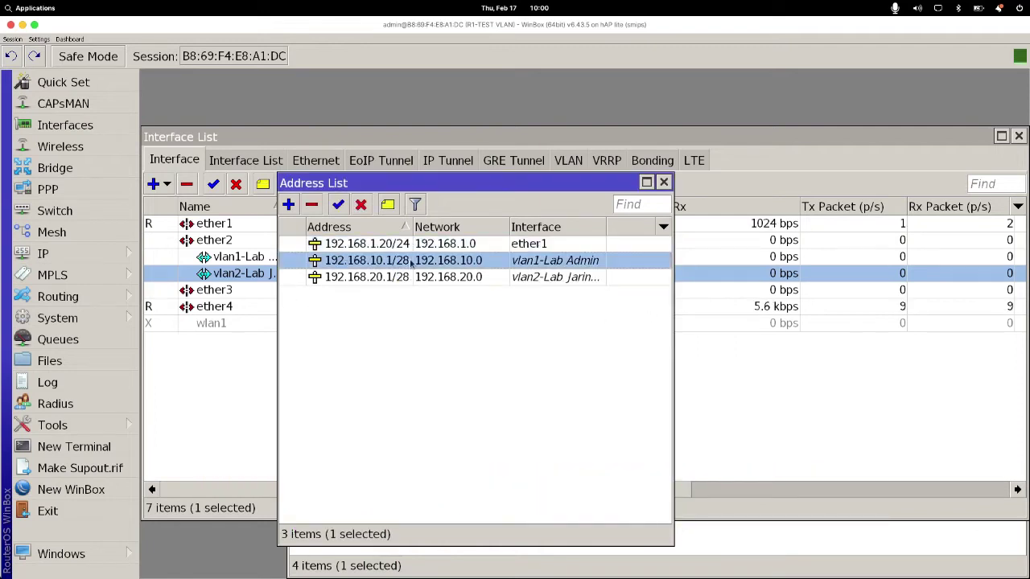
pyautogui.click(413, 275)
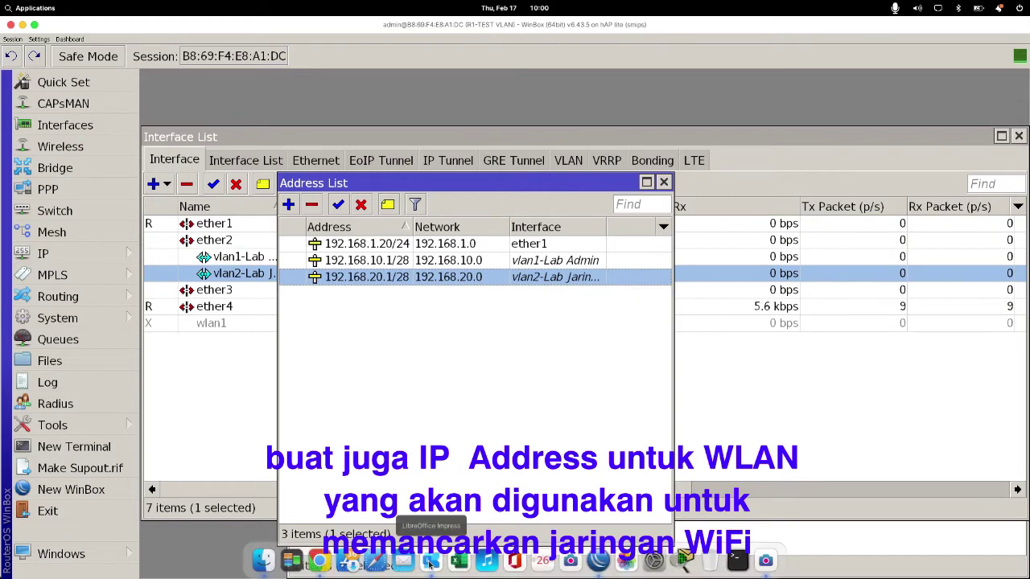
# Step: Check the topology slide for wlan1's planned address before returning to the address list
pyautogui.click(432, 560)
pyautogui.moveTo(124, 473); pyautogui.dragTo(248, 296)
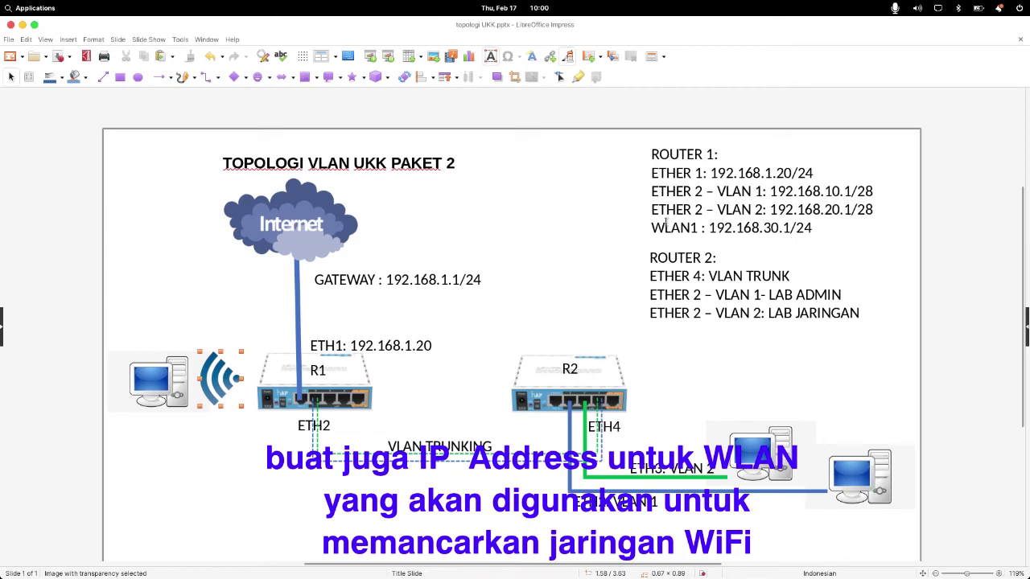
pyautogui.moveTo(653, 230); pyautogui.dragTo(824, 235)
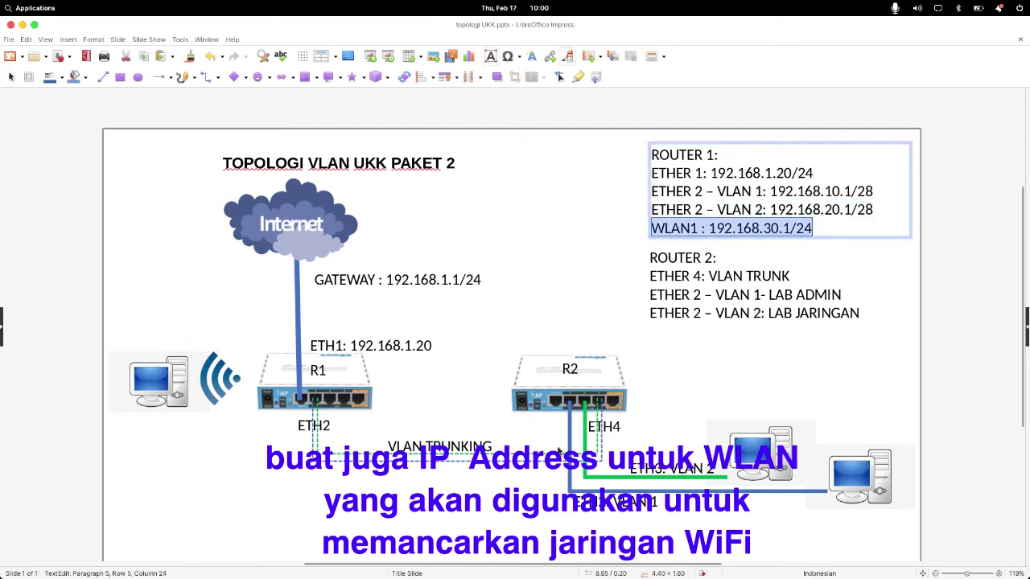
pyautogui.moveTo(563, 570)
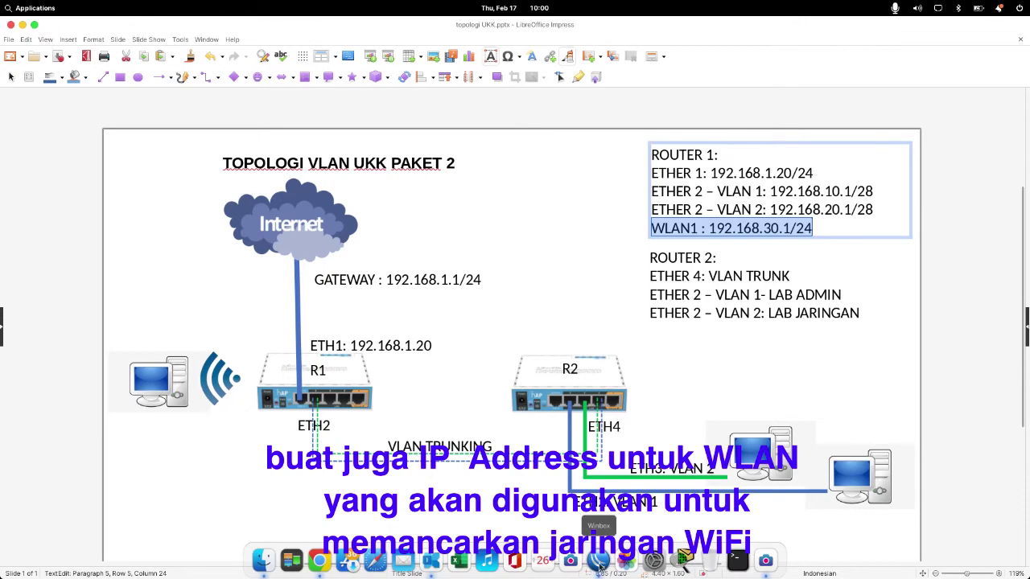
pyautogui.click(599, 568)
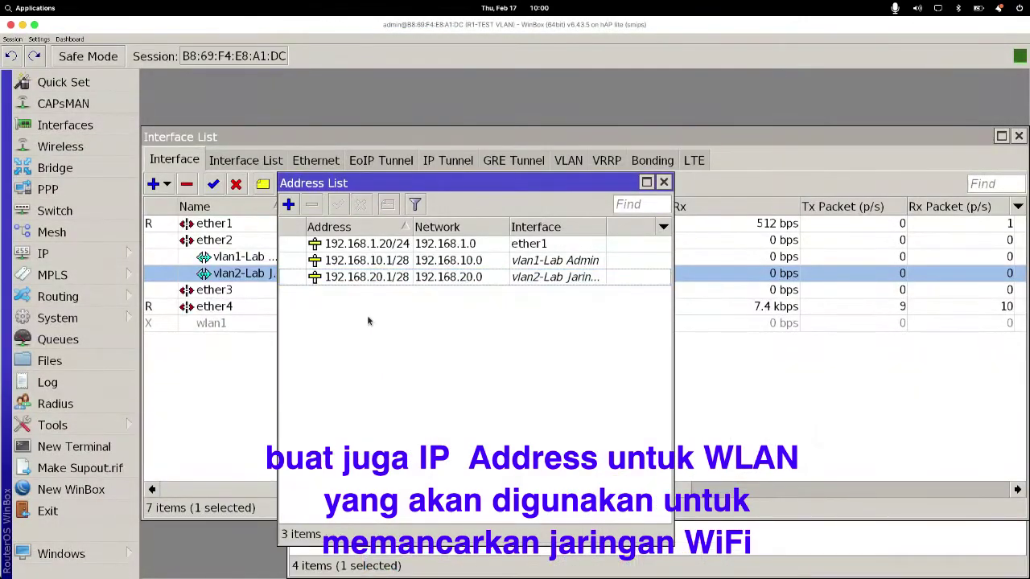
# Step: Add the address 192.168.30.1/24 on interface wlan1
pyautogui.click(289, 205)
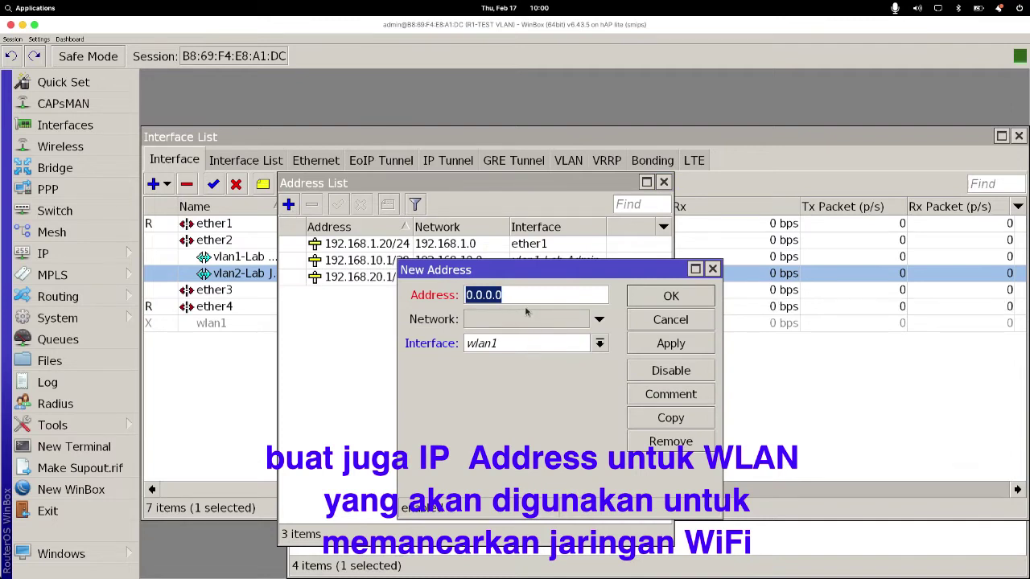
pyautogui.write('192.168.')
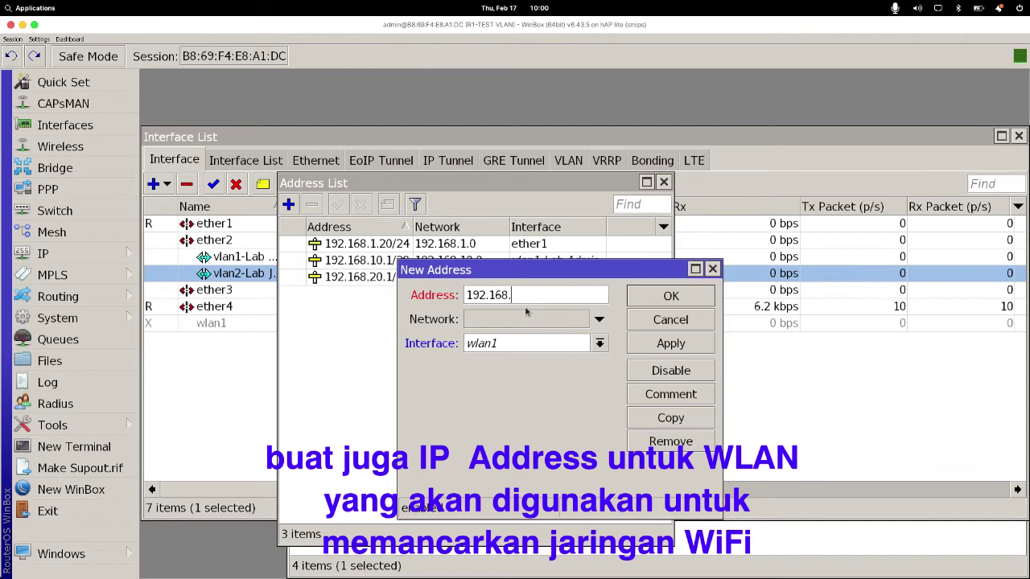
pyautogui.write('30.1/24')
pyautogui.click(519, 343)
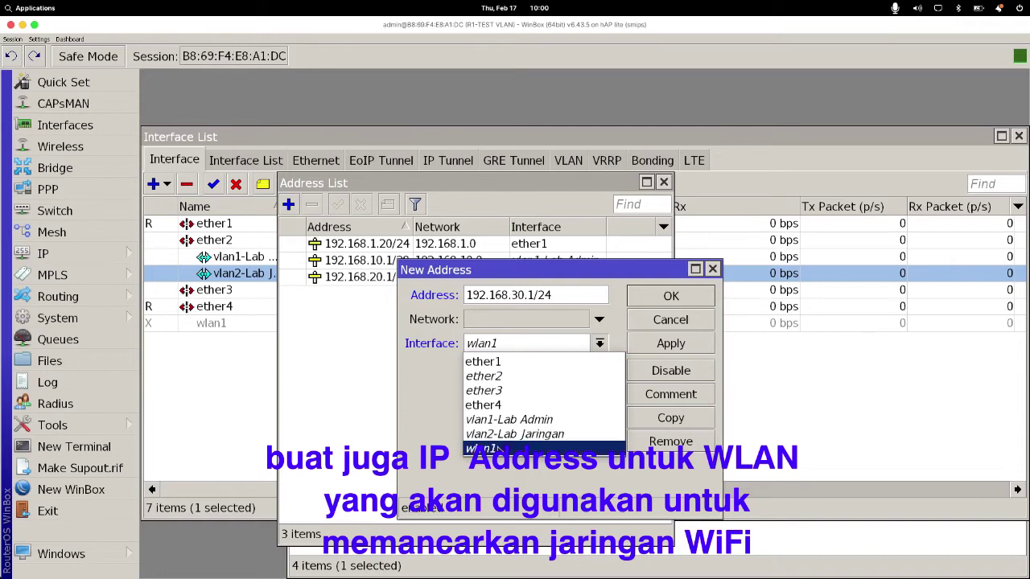
pyautogui.click(497, 449)
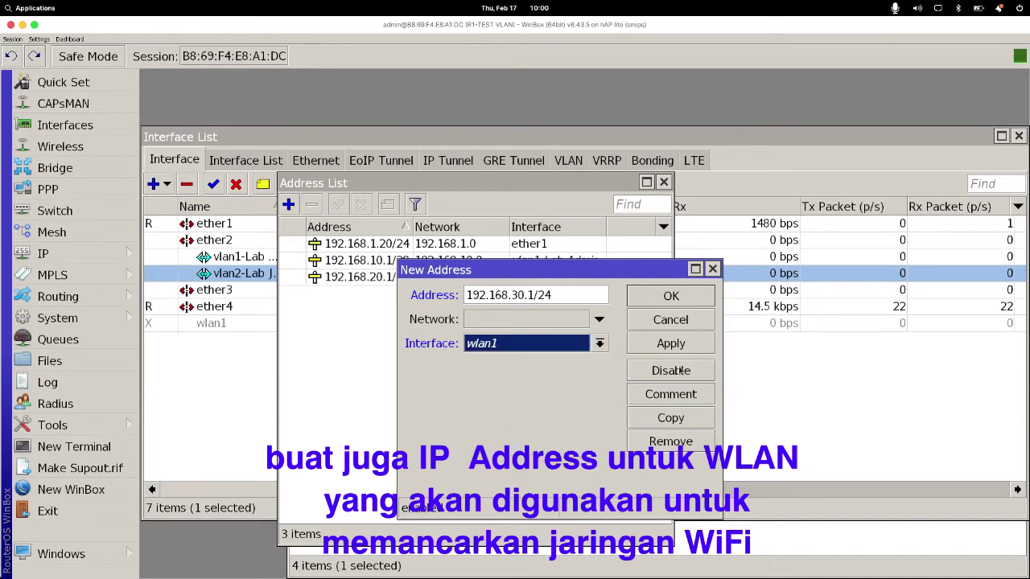
pyautogui.click(668, 341)
pyautogui.click(671, 296)
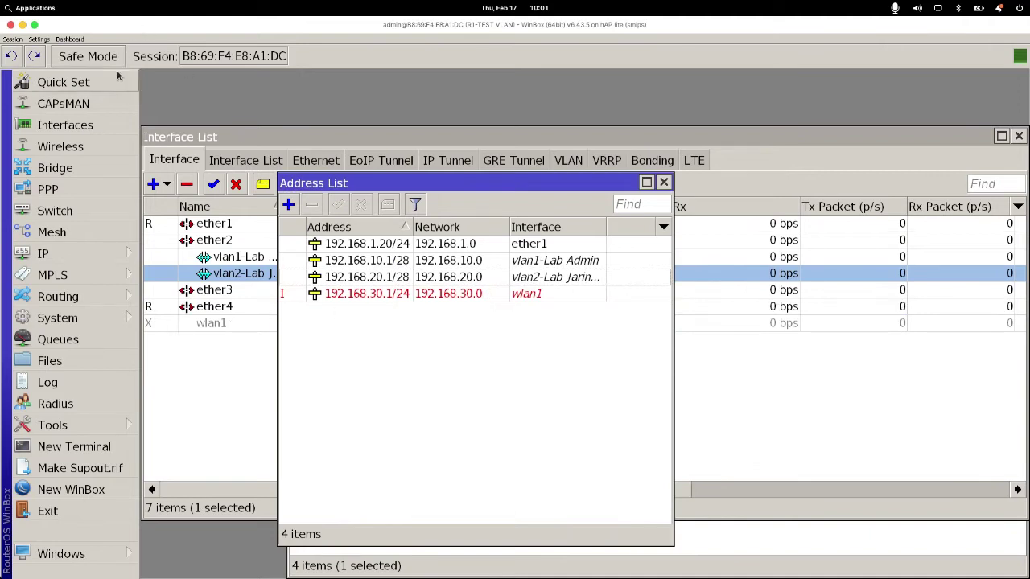
# Step: Start a new wireless security profile named 'password wifi'
pyautogui.click(89, 149)
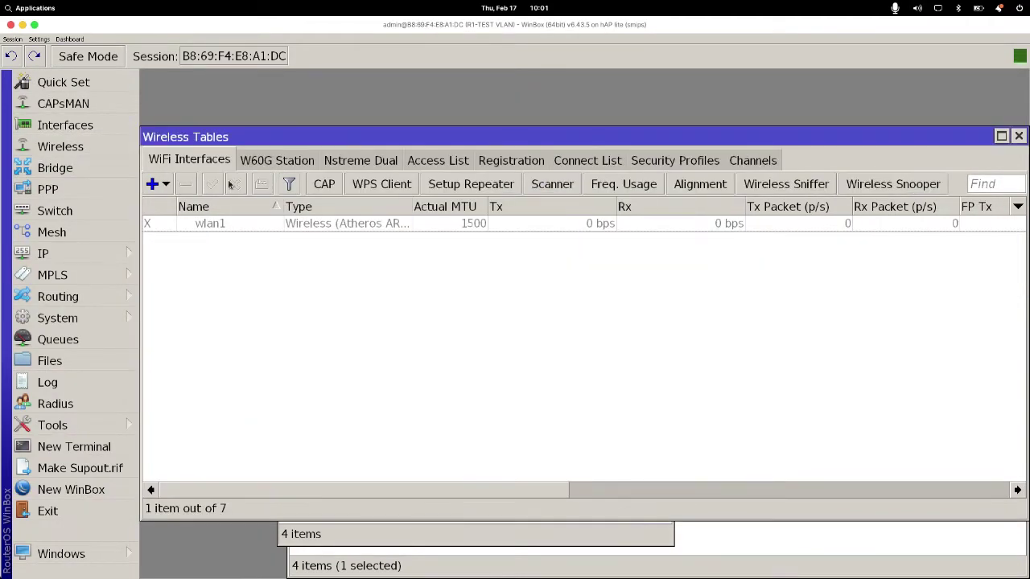
pyautogui.click(679, 161)
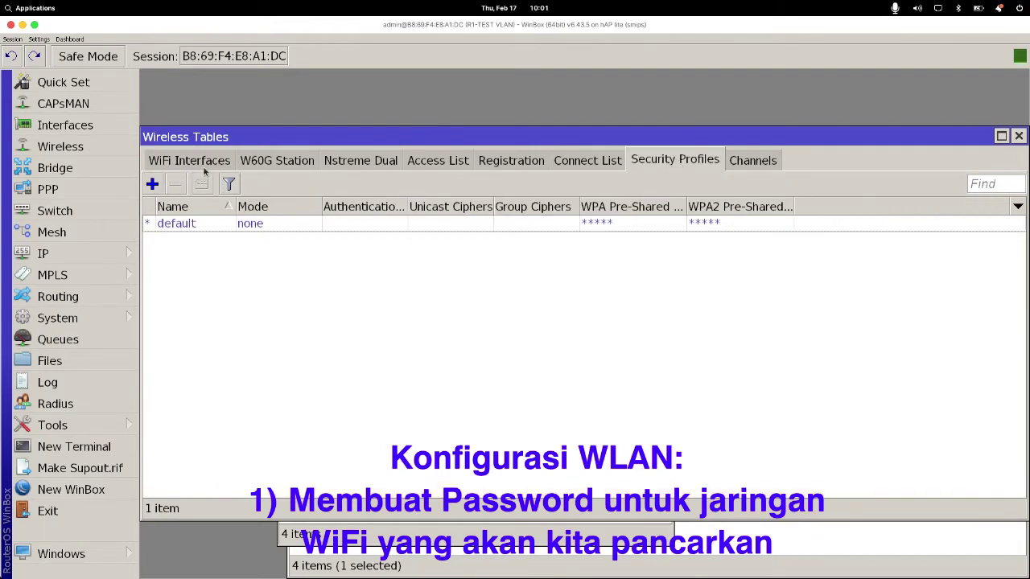
pyautogui.click(205, 165)
pyautogui.click(683, 163)
pyautogui.click(153, 186)
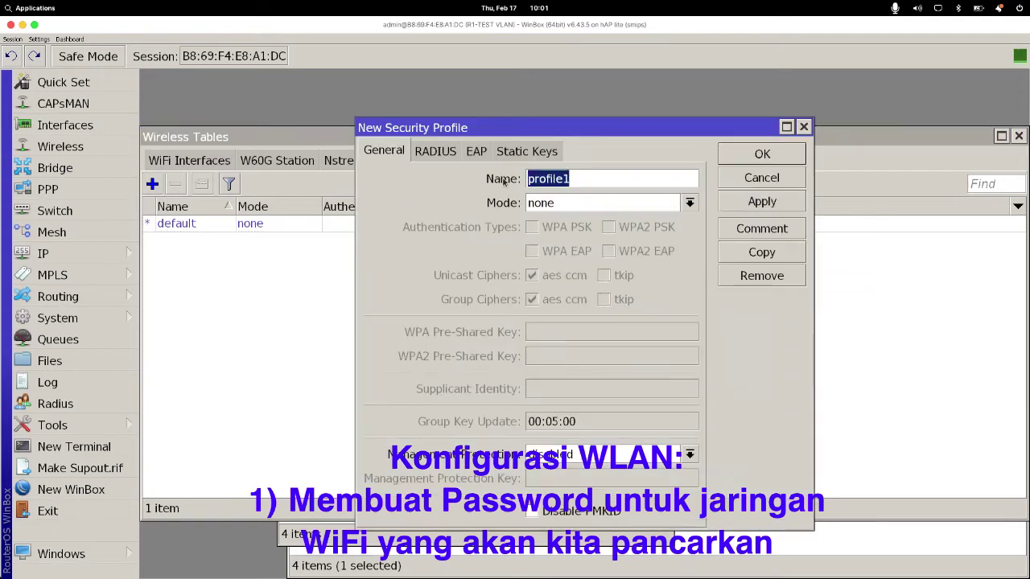
pyautogui.moveTo(478, 126); pyautogui.dragTo(426, 149)
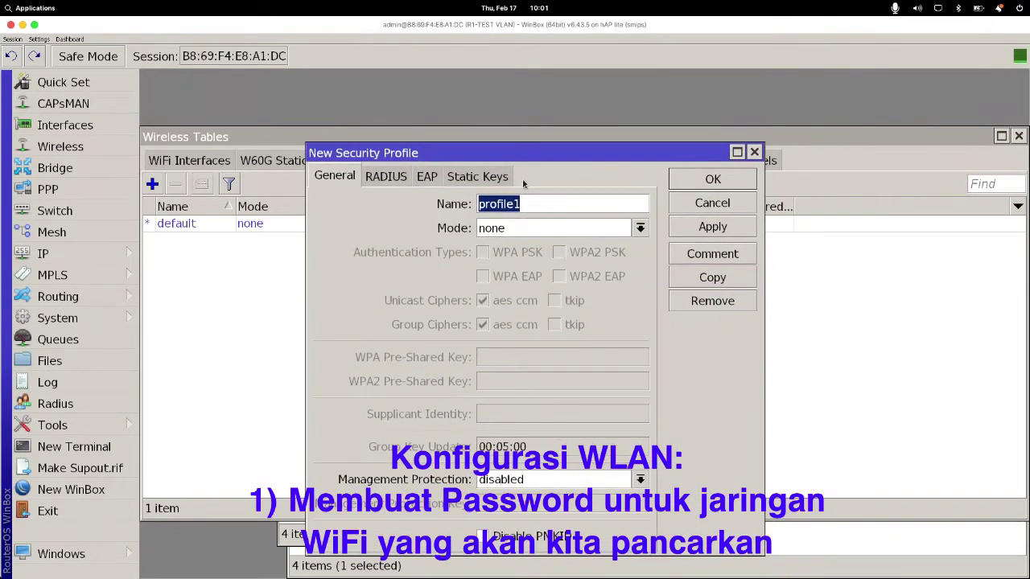
pyautogui.write('p')
# Step: Set dynamic keys mode, WPA2 PSK, aes ccm and tkip ciphers, and enter a pre-shared key
pyautogui.click(602, 229)
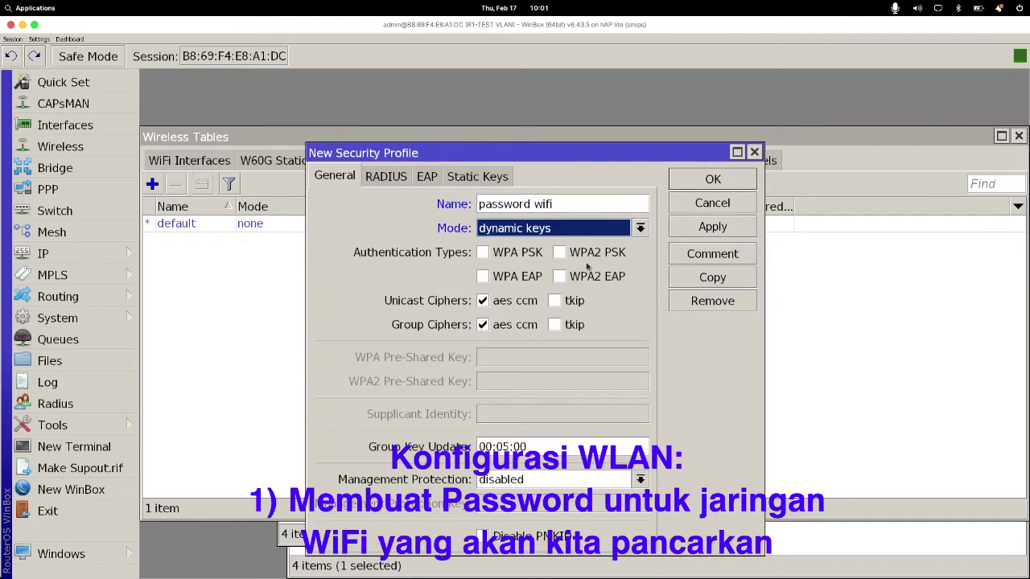
pyautogui.click(576, 228)
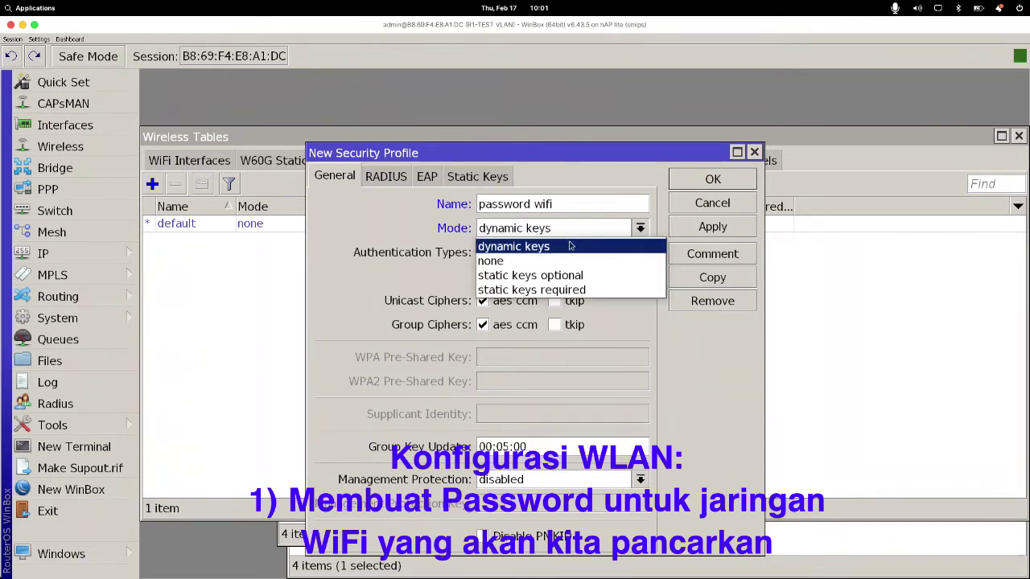
pyautogui.click(567, 248)
pyautogui.click(568, 253)
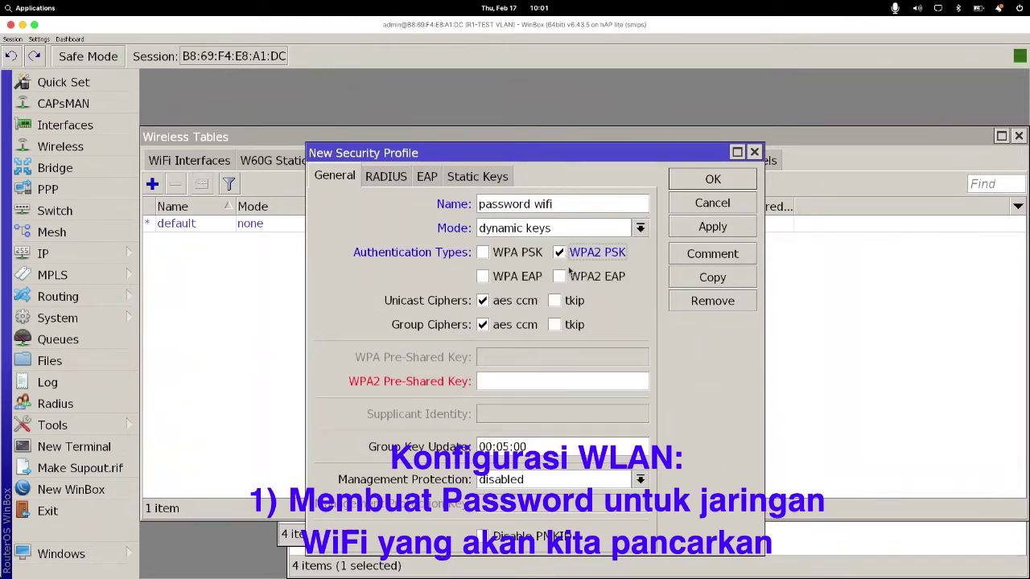
pyautogui.click(561, 302)
pyautogui.click(559, 327)
pyautogui.click(531, 380)
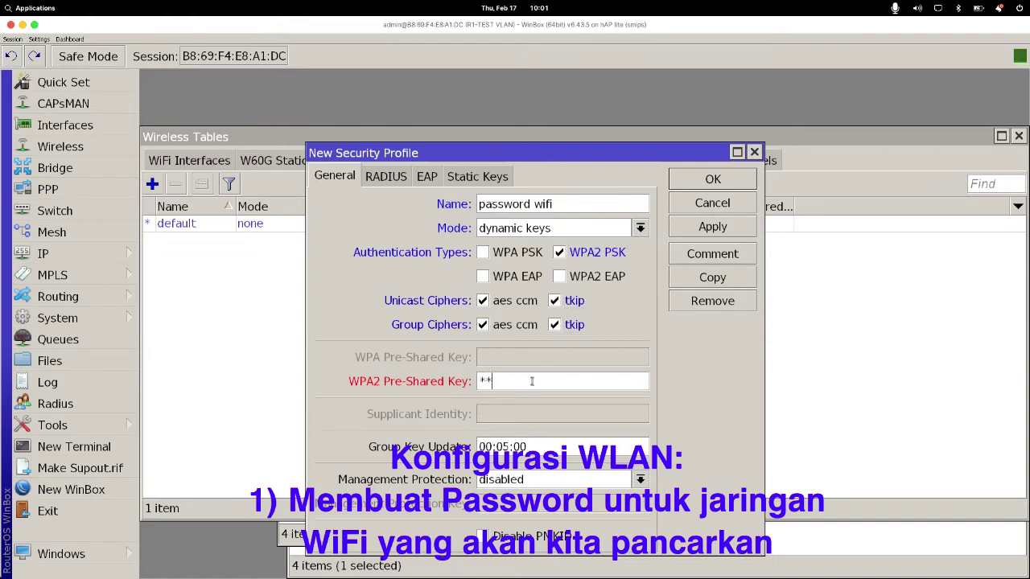
pyautogui.write('********')
# Step: Show passwords as plain text, retype the WPA2 pre-shared key, and save the profile
pyautogui.click(40, 39)
pyautogui.click(48, 65)
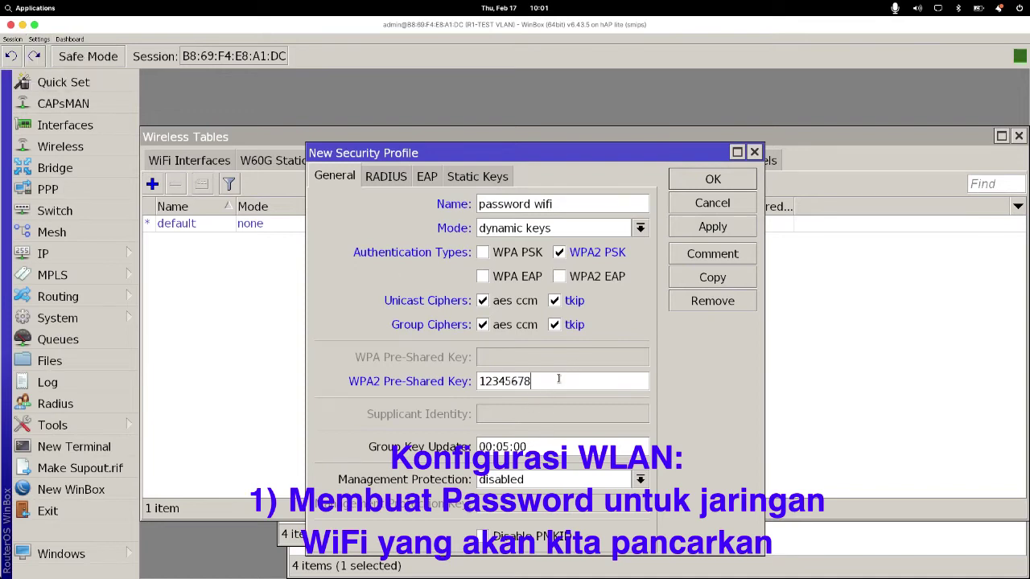
pyautogui.moveTo(556, 382); pyautogui.dragTo(426, 388)
pyautogui.write('testvlan')
pyautogui.click(712, 226)
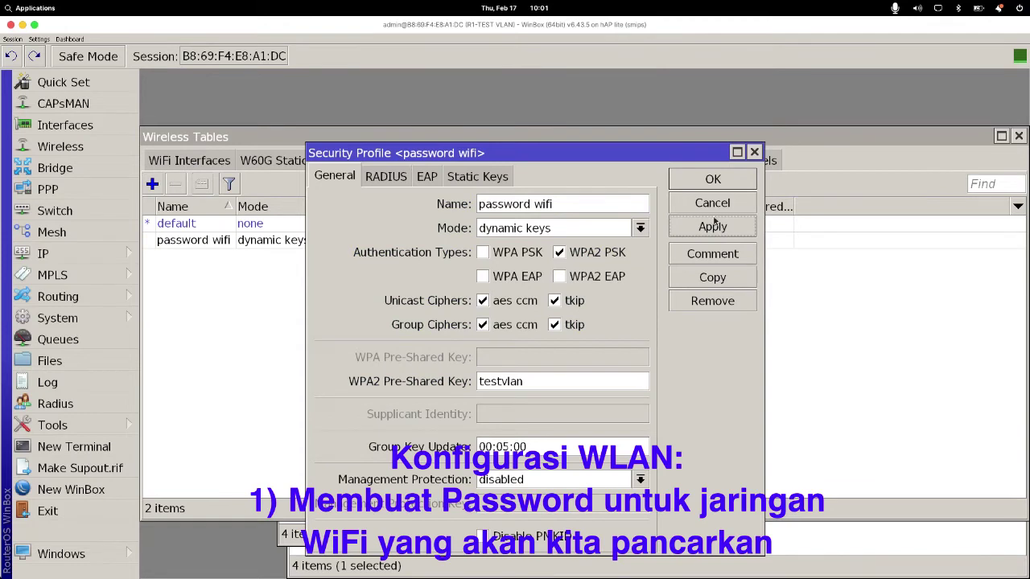
pyautogui.click(713, 179)
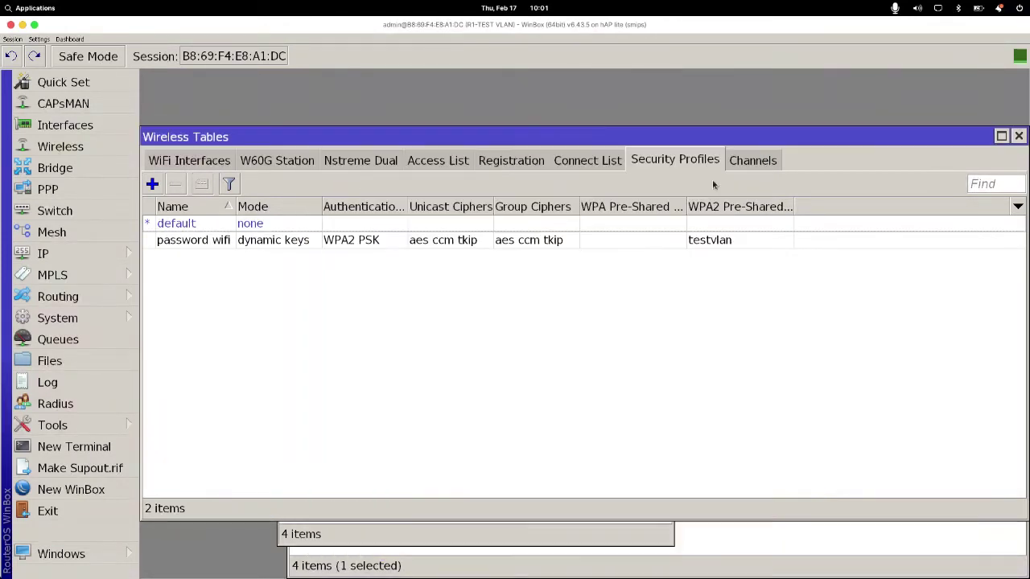
# Step: Enable the disabled wlan1 interface in the WiFi interfaces list
pyautogui.click(172, 241)
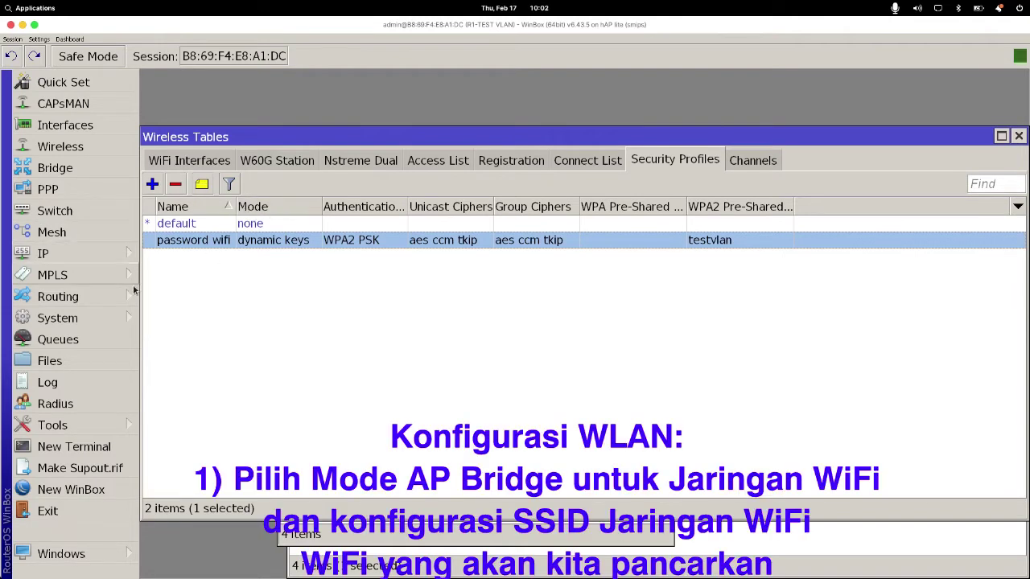
pyautogui.click(159, 161)
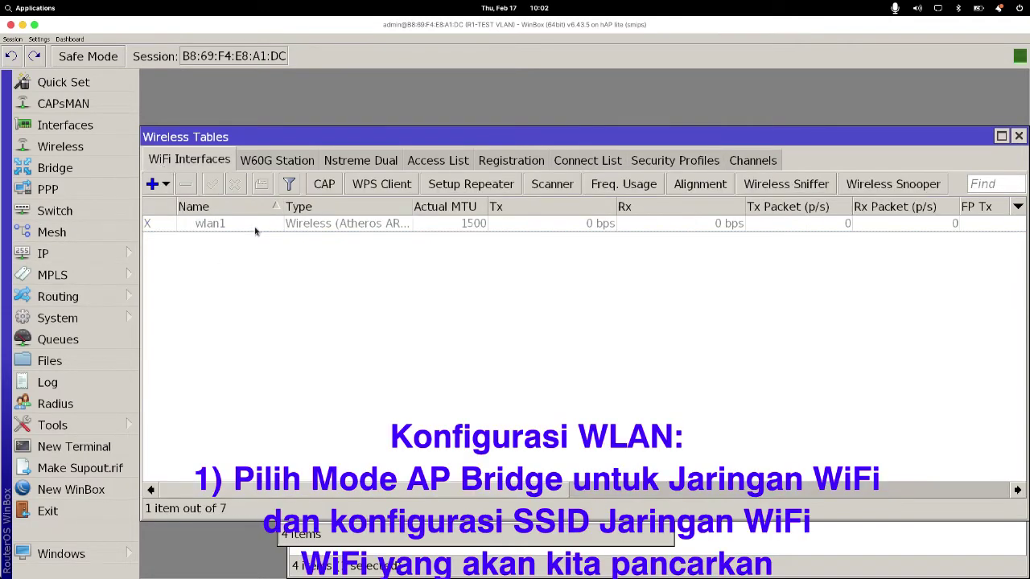
pyautogui.click(264, 224)
pyautogui.click(211, 186)
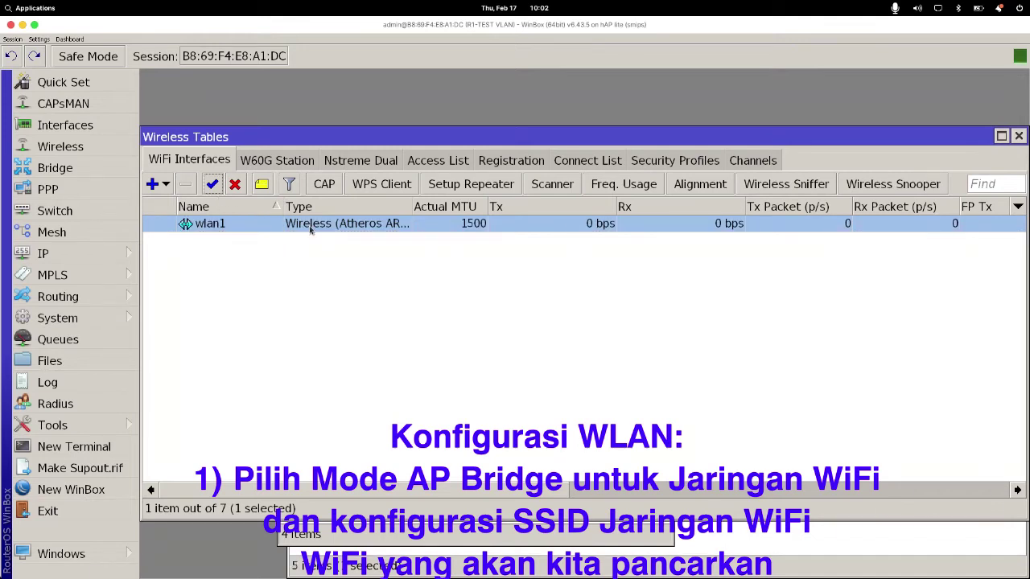
# Step: Set wlan1 to ap bridge mode, keeping band 2GHz-B/G and frequency 2412, then launch the scanner
pyautogui.doubleClick(309, 225)
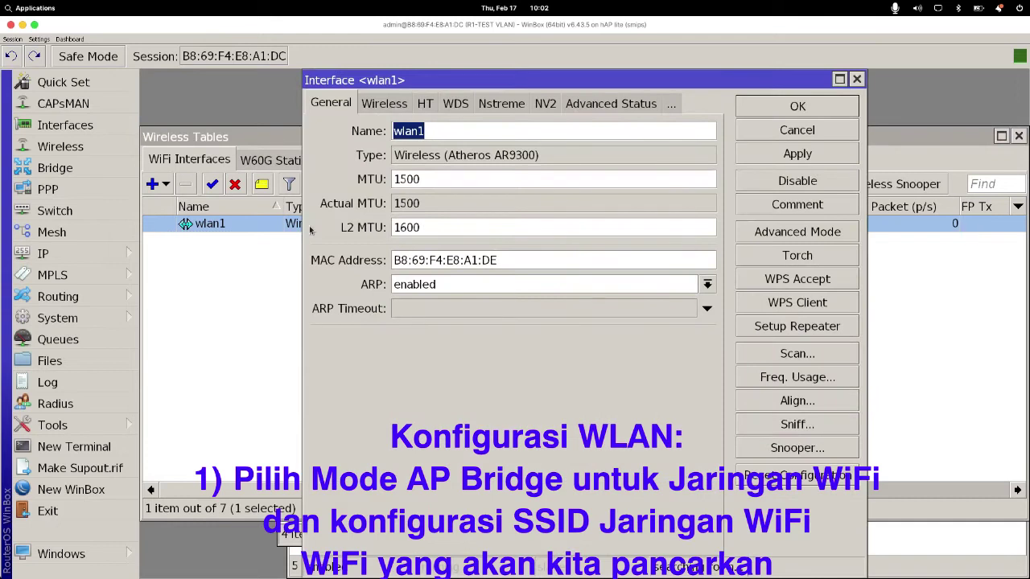
pyautogui.click(372, 107)
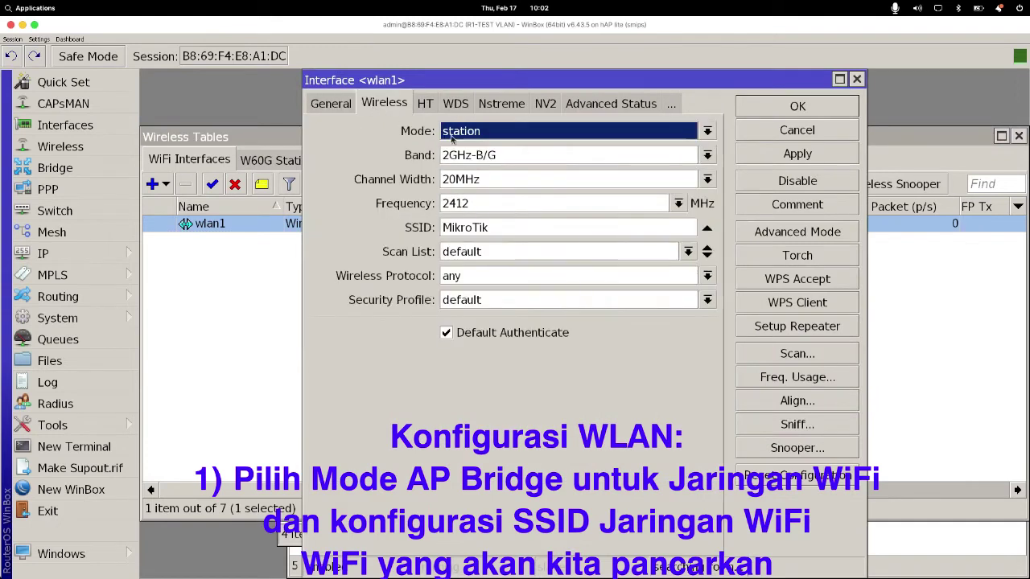
pyautogui.click(761, 231)
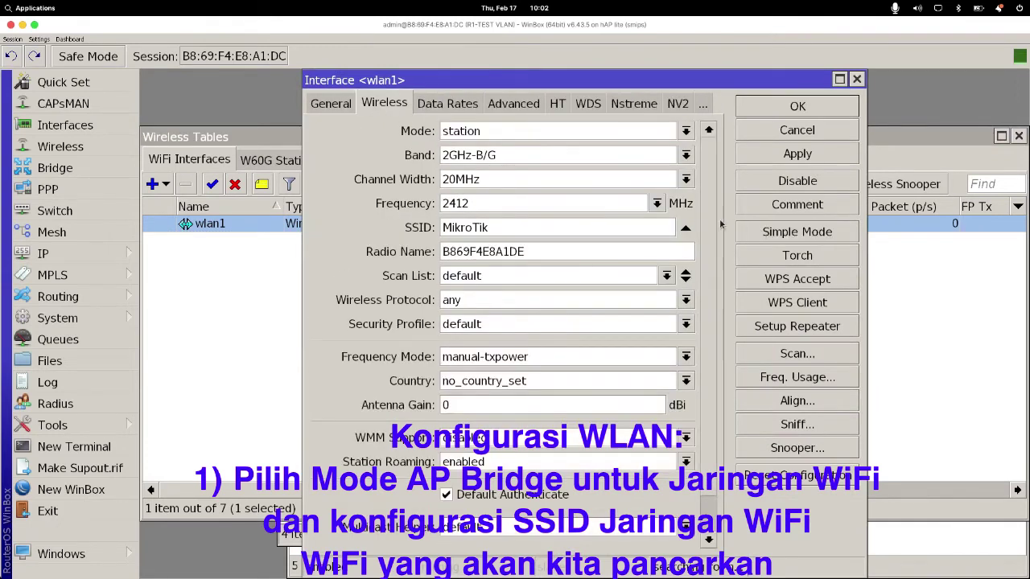
pyautogui.click(686, 131)
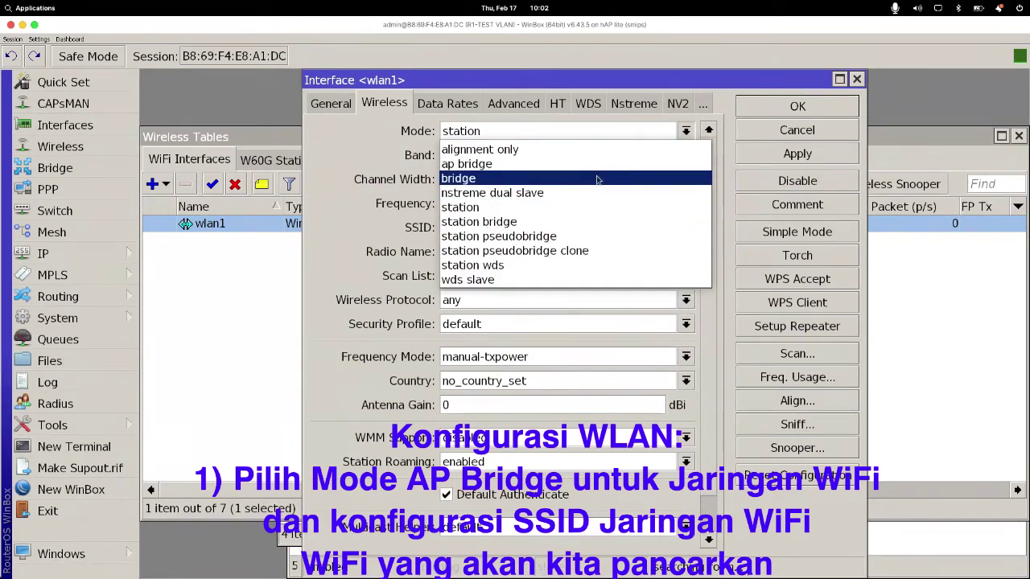
pyautogui.click(553, 164)
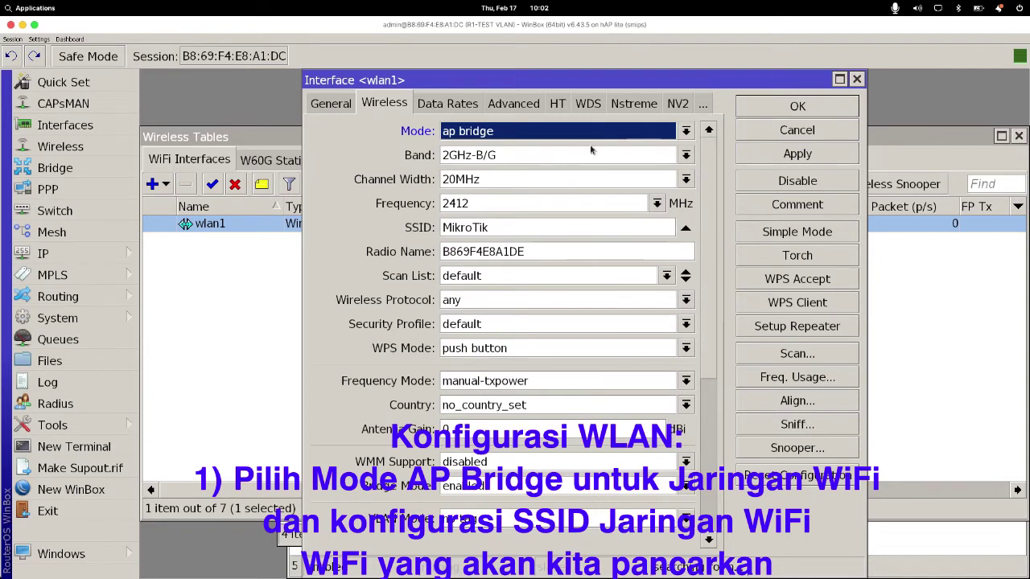
pyautogui.click(534, 160)
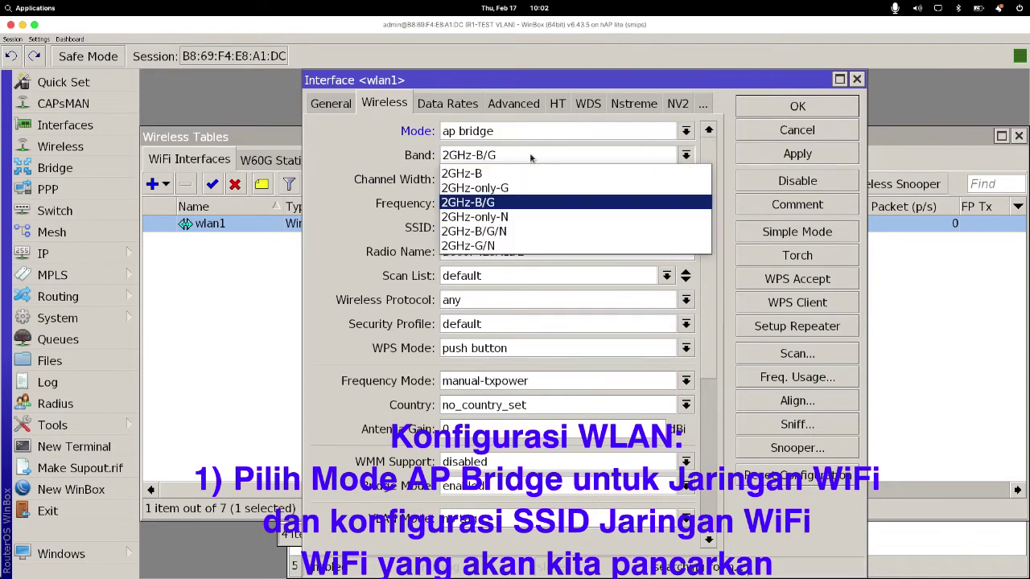
pyautogui.click(525, 202)
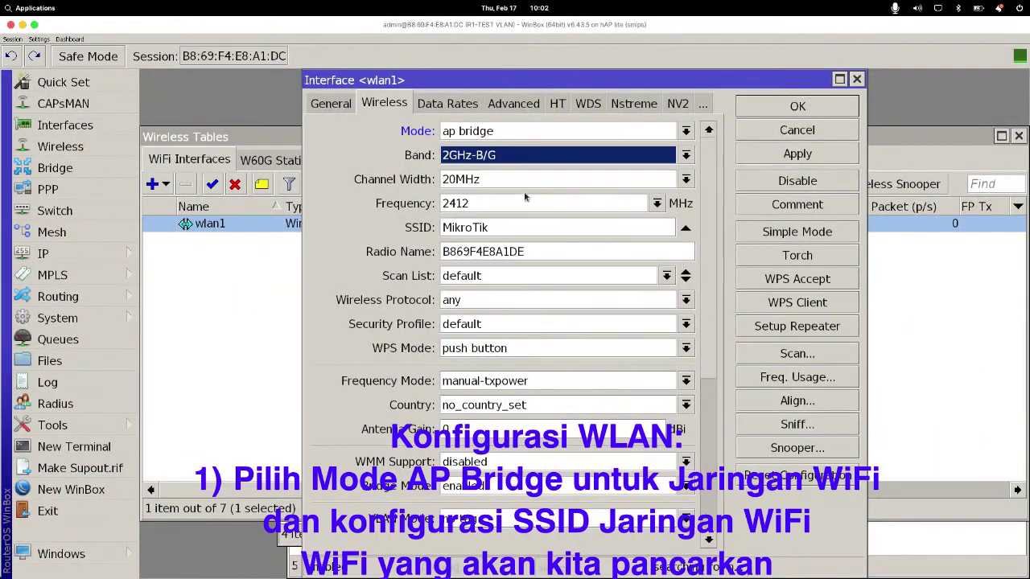
pyautogui.click(656, 203)
pyautogui.click(639, 215)
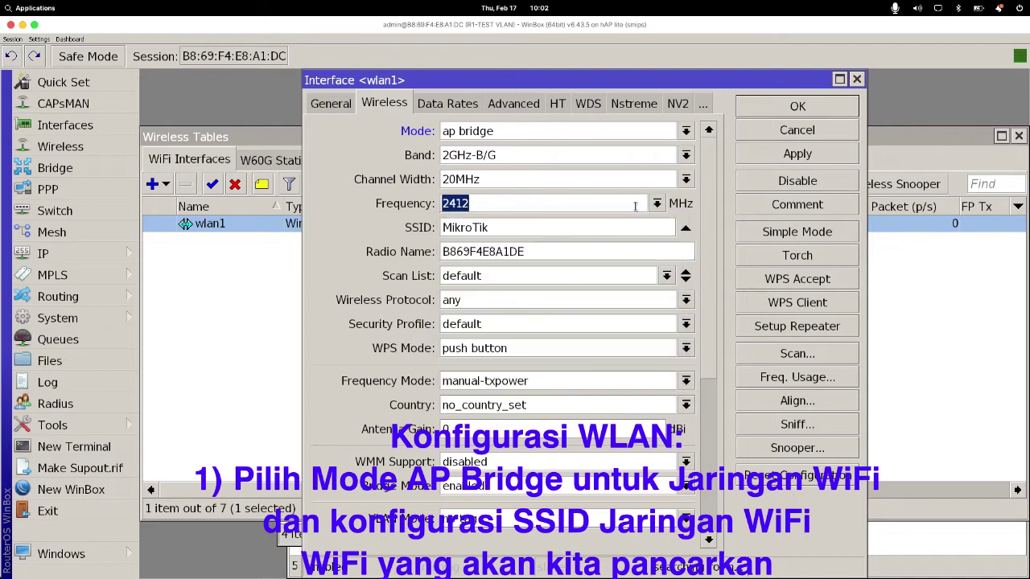
pyautogui.click(797, 358)
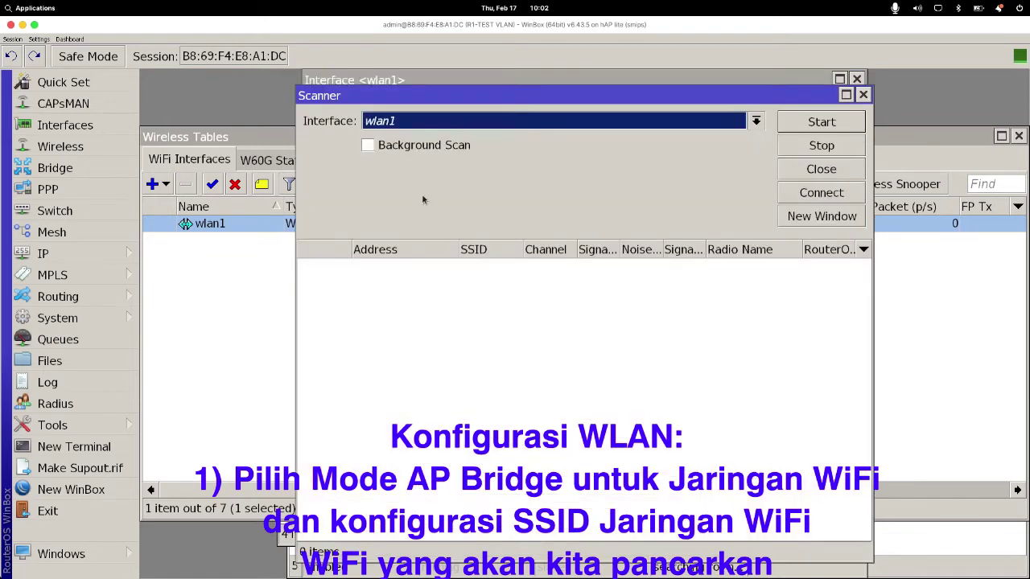
# Step: Scan for nearby networks, compare their channels and signals, then stop the scan and close the scanner
pyautogui.click(814, 122)
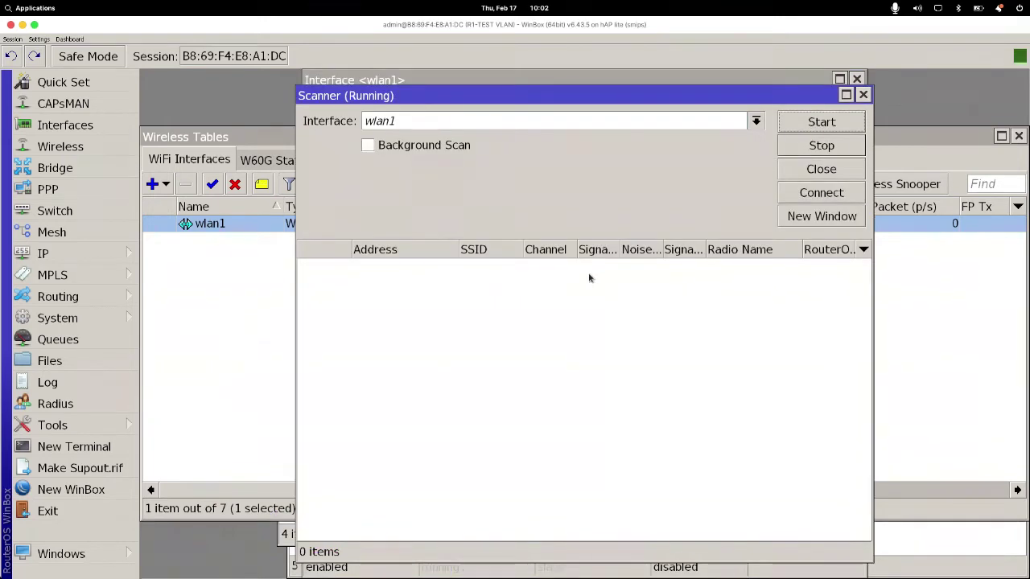
pyautogui.moveTo(461, 250); pyautogui.dragTo(492, 249)
pyautogui.moveTo(607, 250); pyautogui.dragTo(635, 250)
pyautogui.click(581, 301)
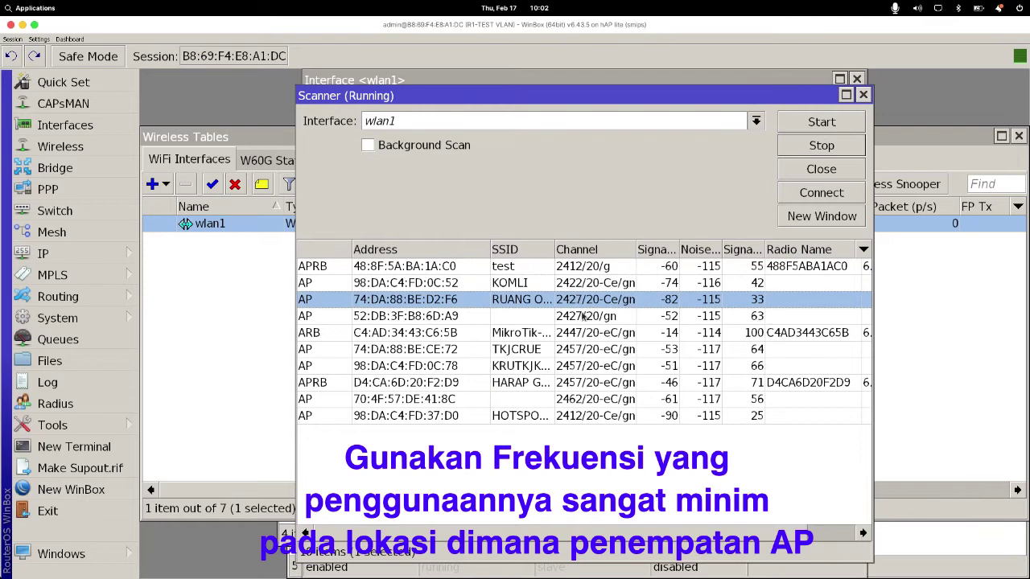
pyautogui.click(581, 315)
pyautogui.click(584, 349)
pyautogui.click(587, 366)
pyautogui.click(590, 383)
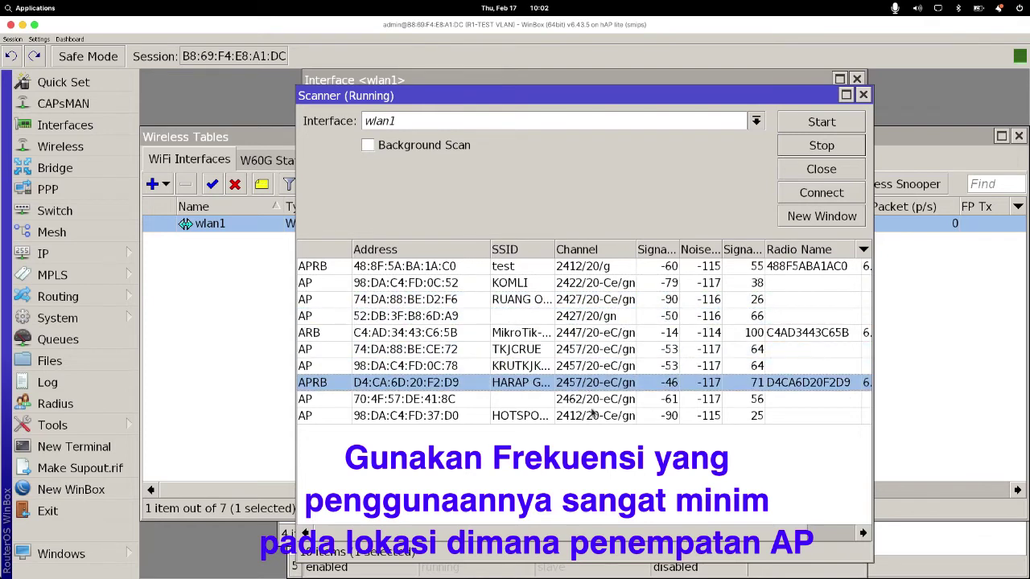
pyautogui.click(592, 399)
pyautogui.click(592, 416)
pyautogui.click(593, 433)
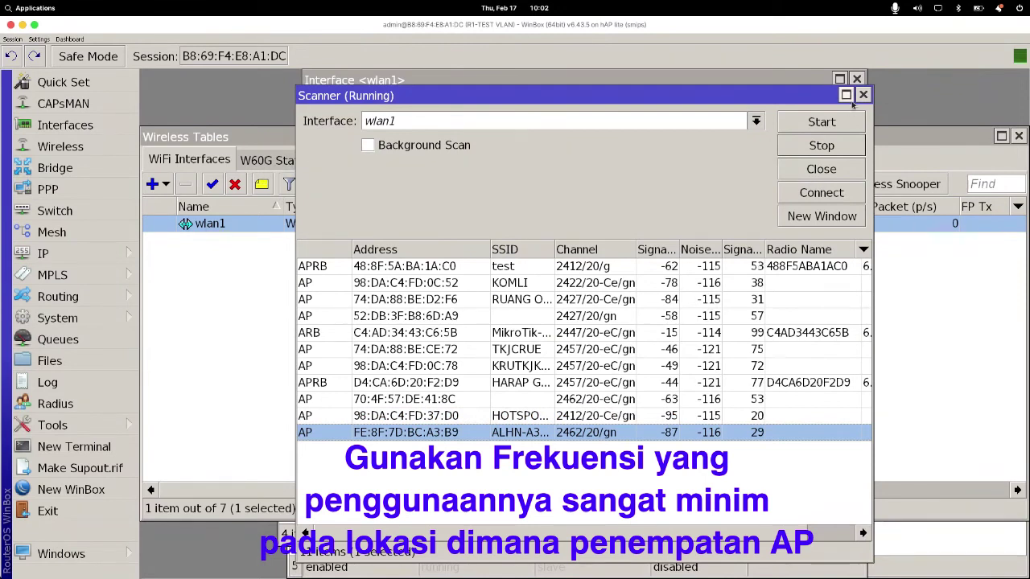
pyautogui.click(840, 148)
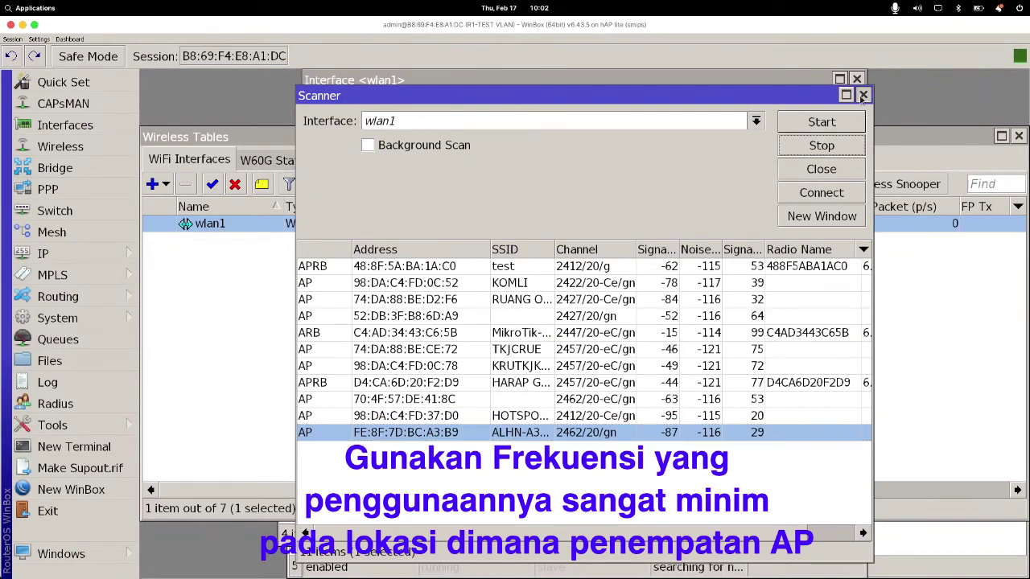
pyautogui.click(862, 95)
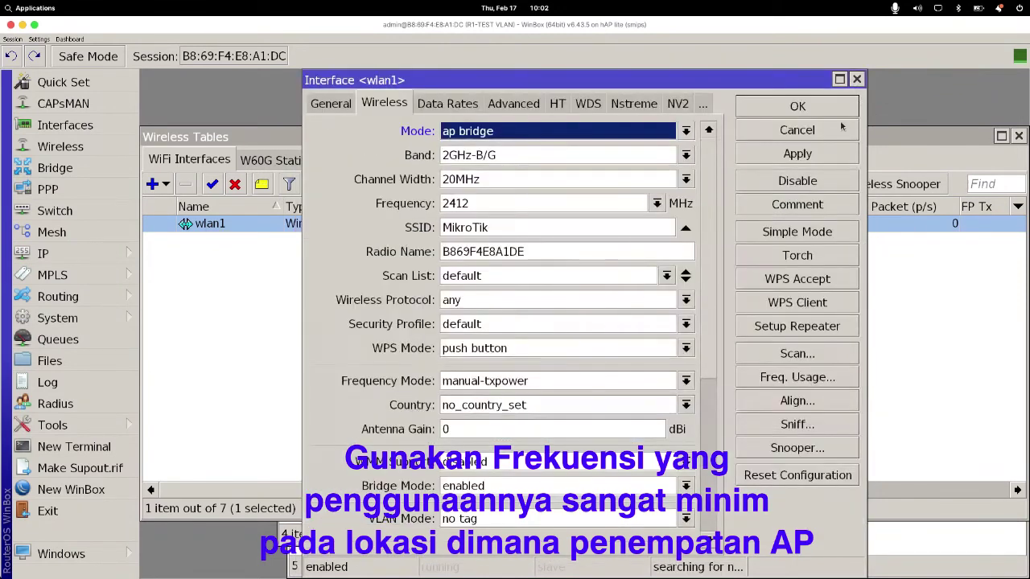
# Step: Change wlan1's frequency to 2427 MHz and its SSID to WIFI-UKK
pyautogui.click(656, 204)
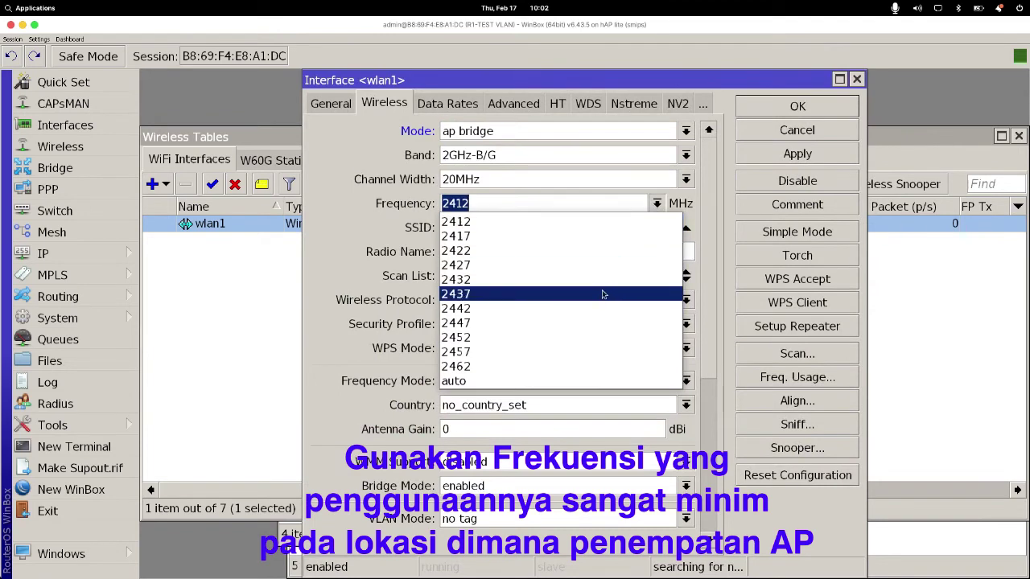
pyautogui.click(612, 265)
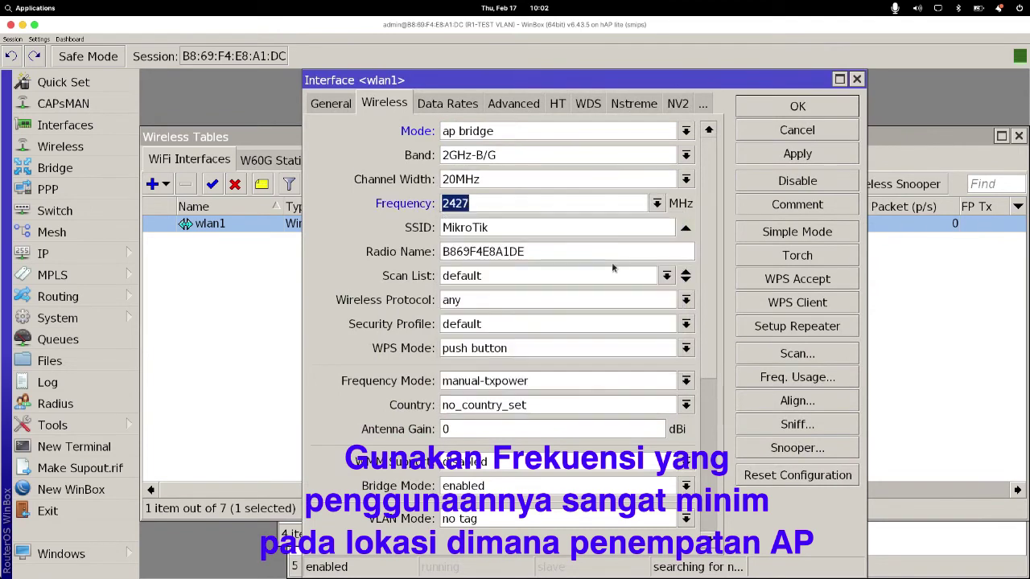
pyautogui.doubleClick(485, 228)
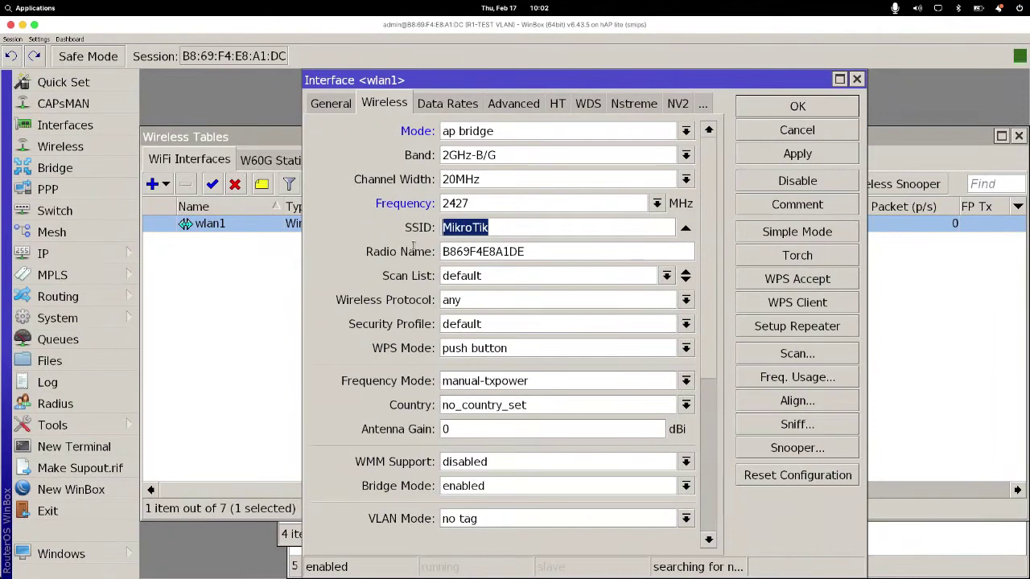
pyautogui.write('WIFI')
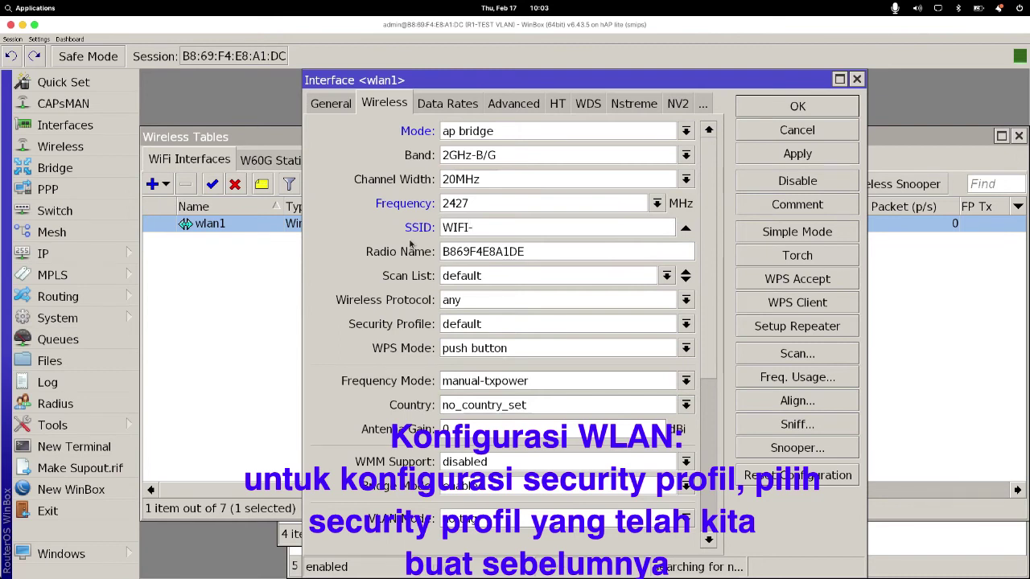
pyautogui.write('-UKK')
# Step: Assign the 'password wifi' security profile to wlan1 and save its settings
pyautogui.click(554, 326)
pyautogui.click(551, 325)
pyautogui.click(553, 325)
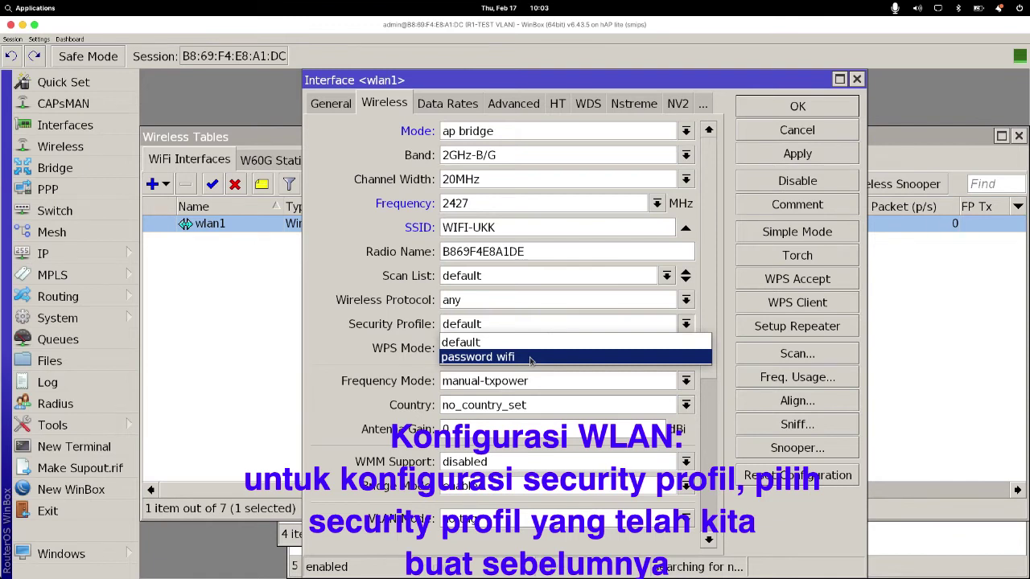
pyautogui.click(530, 357)
pyautogui.click(548, 330)
pyautogui.click(531, 357)
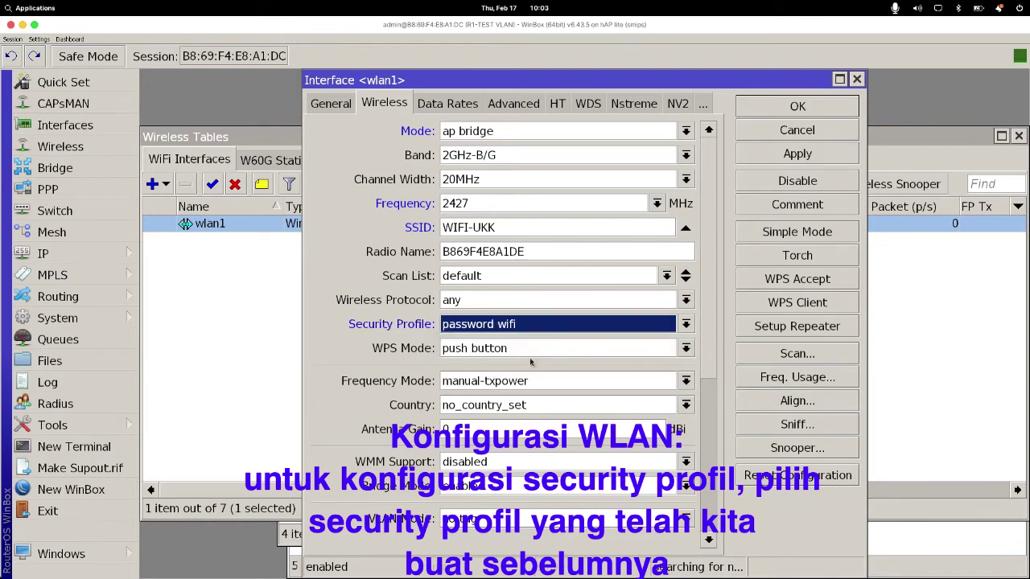
pyautogui.click(774, 158)
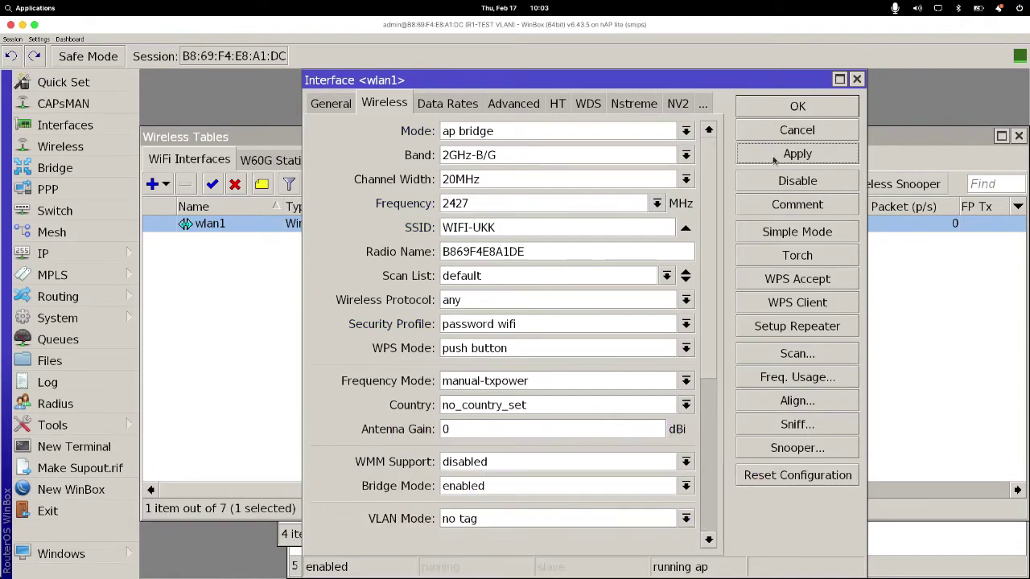
pyautogui.click(795, 105)
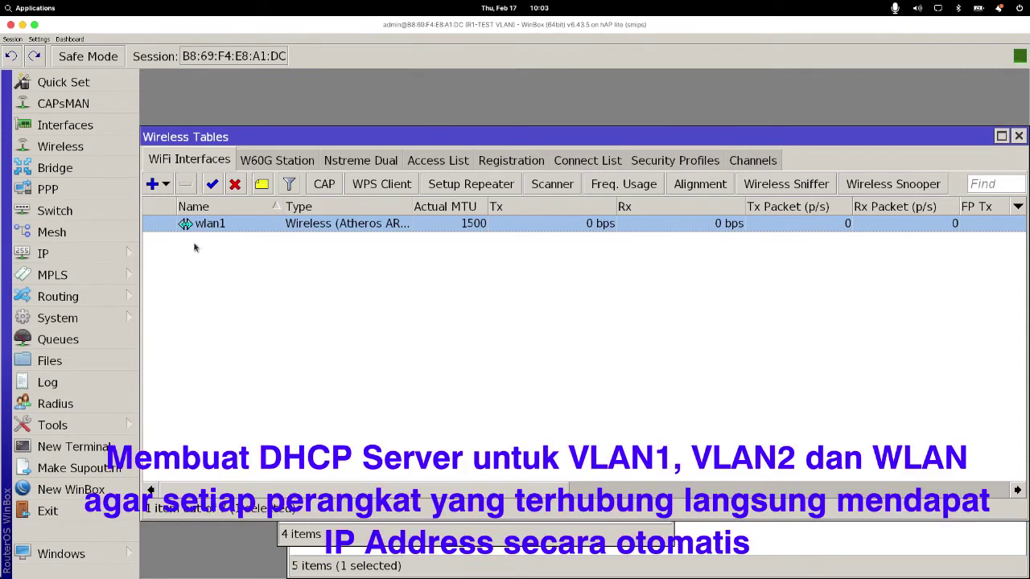
# Step: Check wlan1's 192.168.30.1/24 entry in the IP address list
pyautogui.click(85, 255)
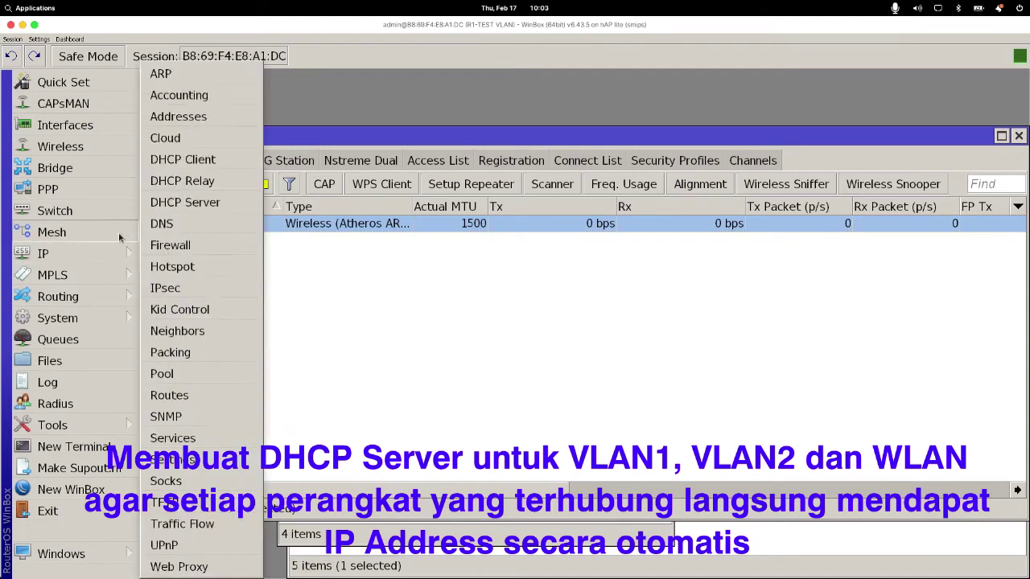
pyautogui.moveTo(113, 253)
pyautogui.click(202, 116)
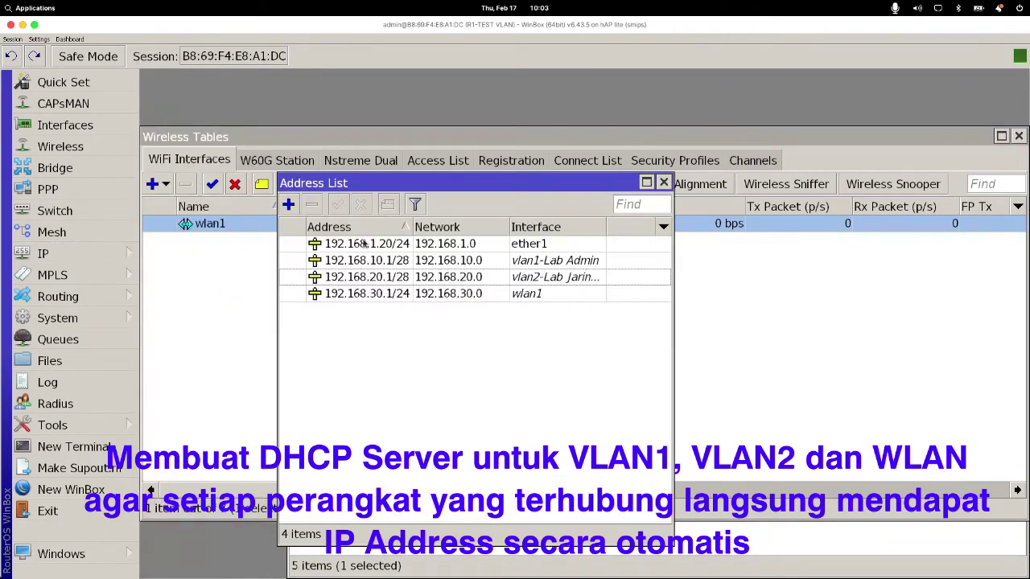
pyautogui.click(362, 292)
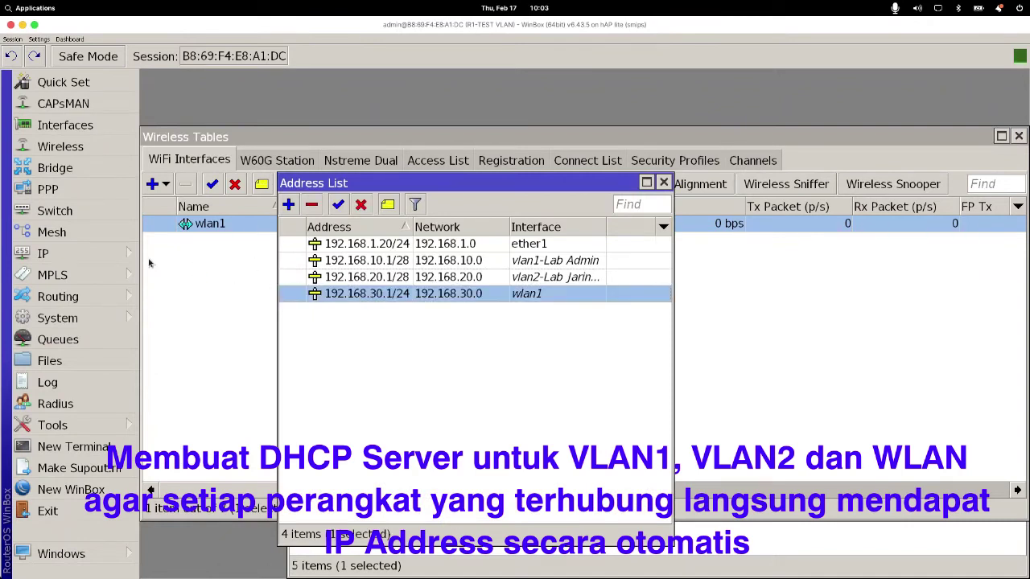
# Step: Set up a DHCP server on vlan1-Lab Admin for 192.168.10.0/28, DNS 192.168.1.1 and 8.8.8.8, 00:10:00 lease
pyautogui.click(97, 255)
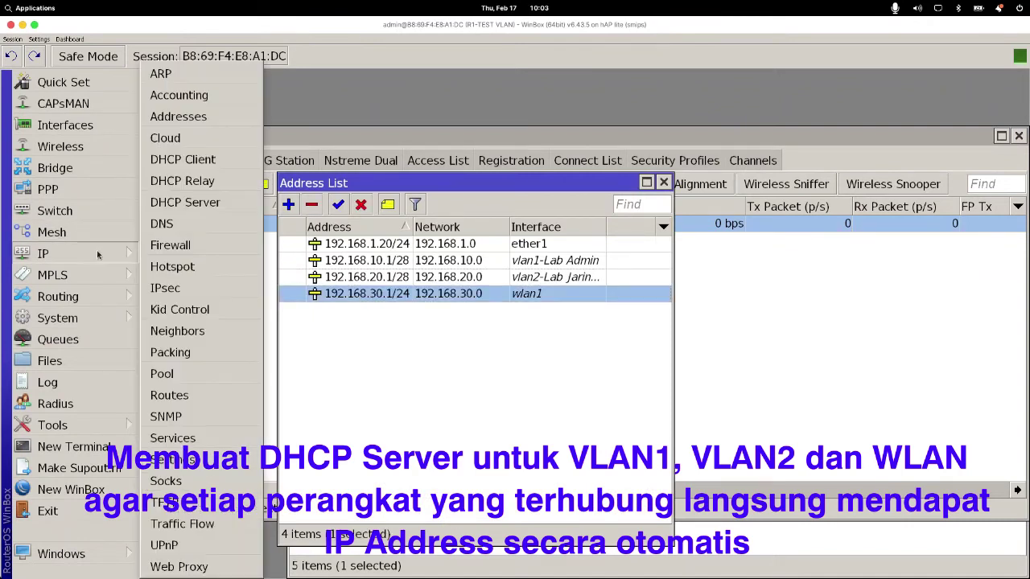
pyautogui.click(183, 203)
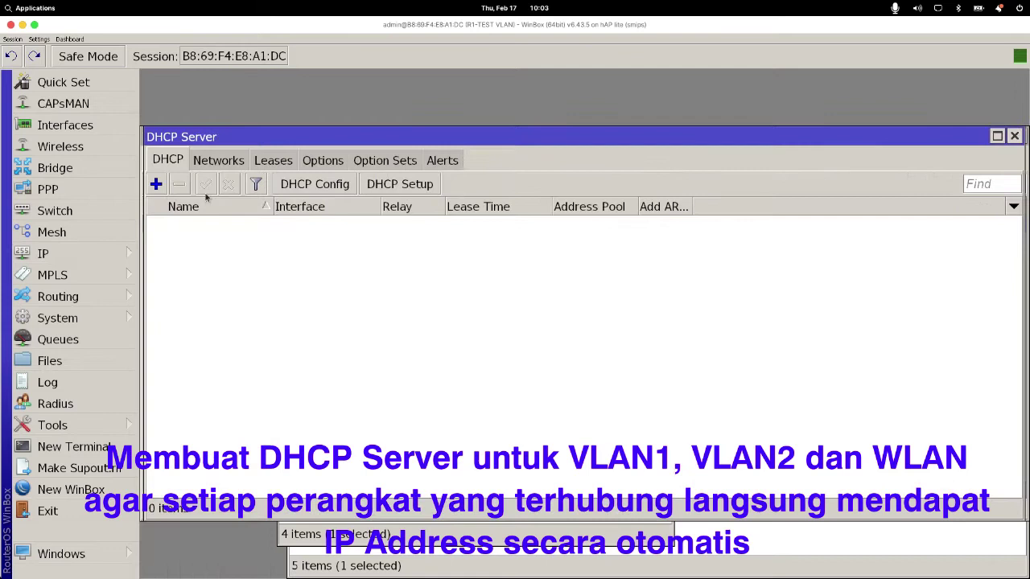
pyautogui.click(407, 187)
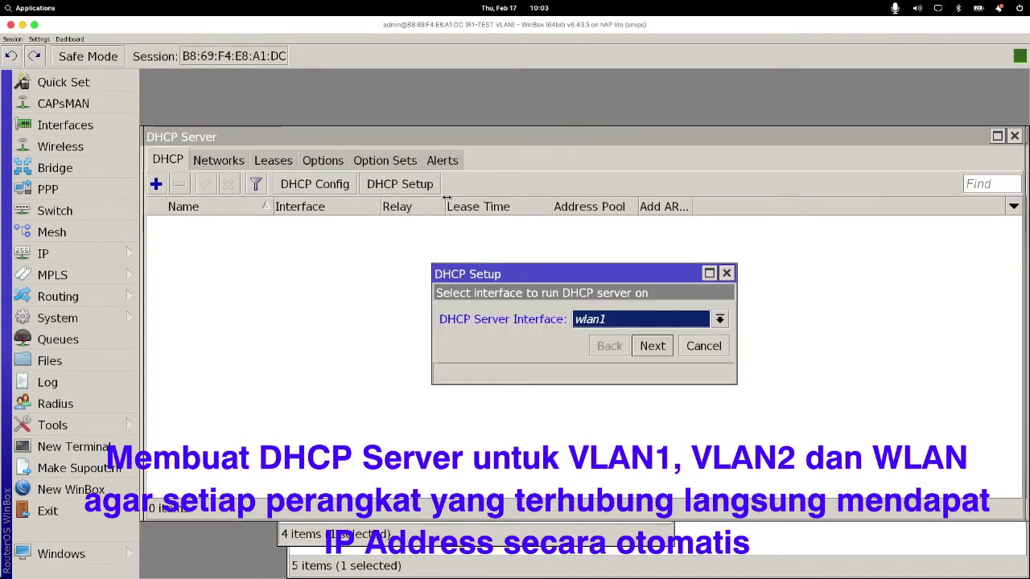
pyautogui.click(646, 325)
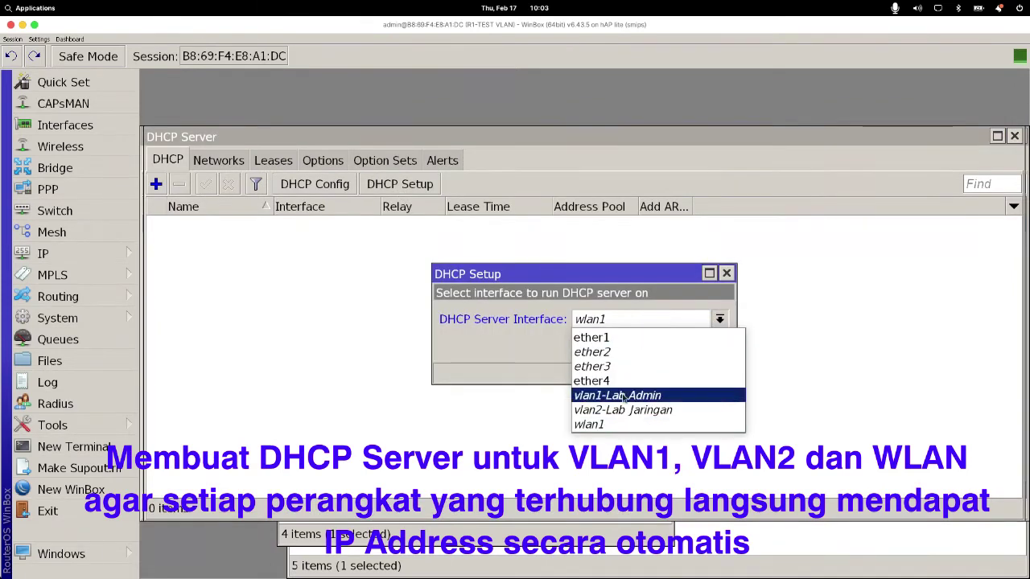
pyautogui.click(624, 396)
pyautogui.click(650, 347)
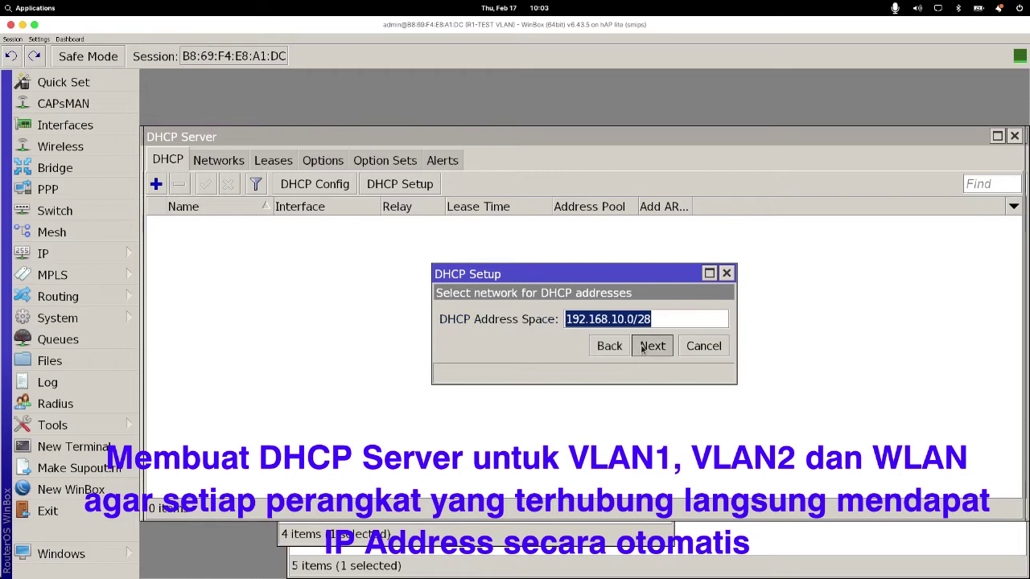
pyautogui.click(649, 348)
pyautogui.click(651, 348)
pyautogui.click(651, 346)
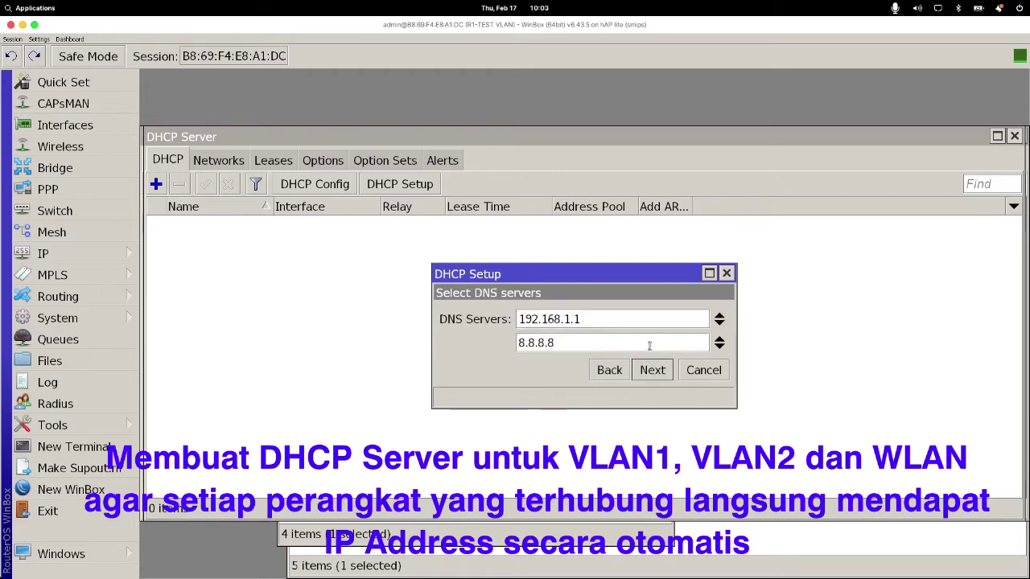
pyautogui.click(661, 377)
pyautogui.click(652, 369)
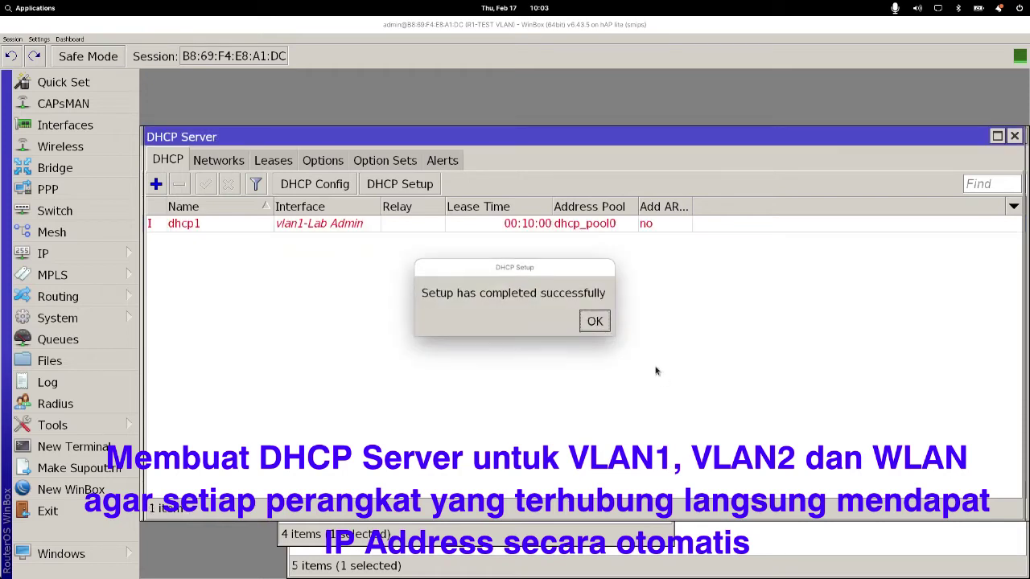
pyautogui.click(593, 322)
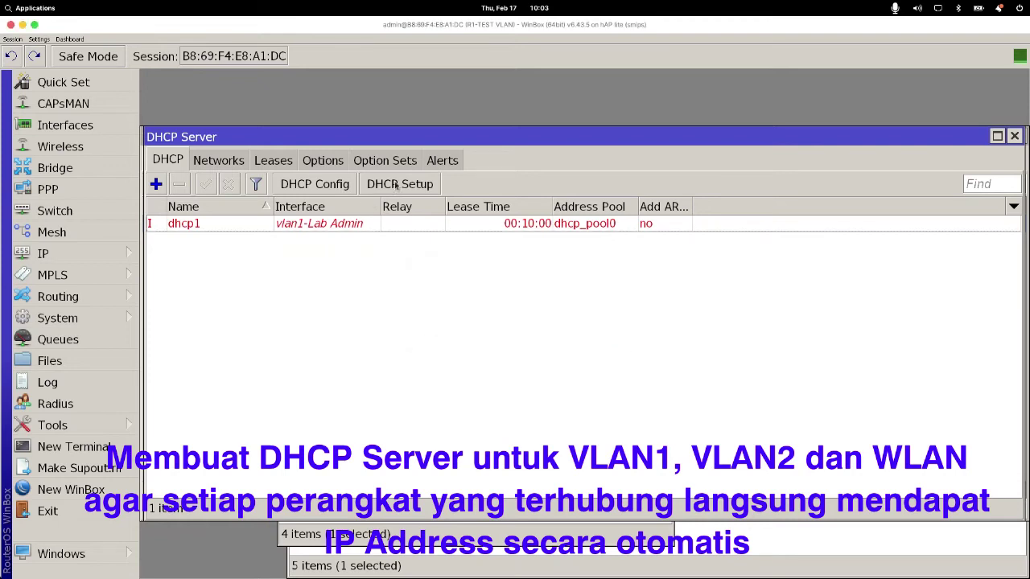
# Step: Set up a DHCP server on vlan2-Lab Jaringan for 192.168.20.0/28, gateway 192.168.20.1, 00:10:00 lease
pyautogui.click(396, 184)
pyautogui.click(720, 320)
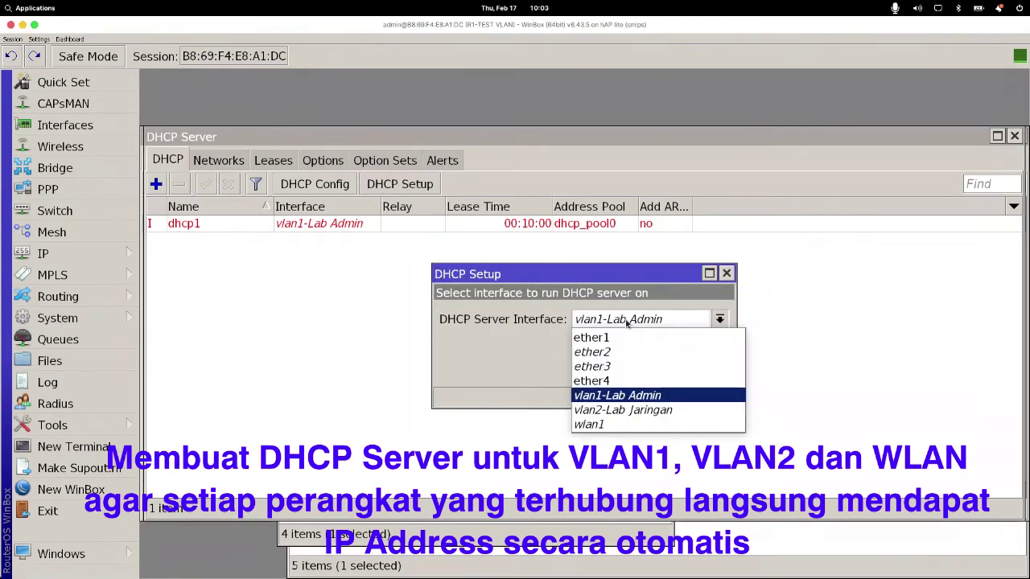
pyautogui.click(636, 407)
pyautogui.click(653, 370)
pyautogui.click(651, 372)
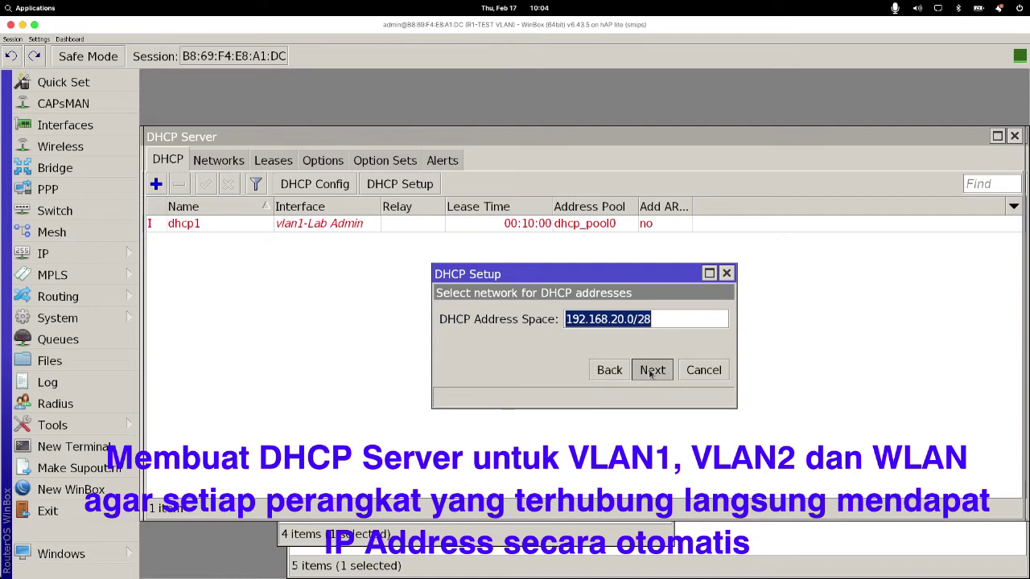
pyautogui.click(652, 370)
pyautogui.click(652, 370)
pyautogui.click(651, 370)
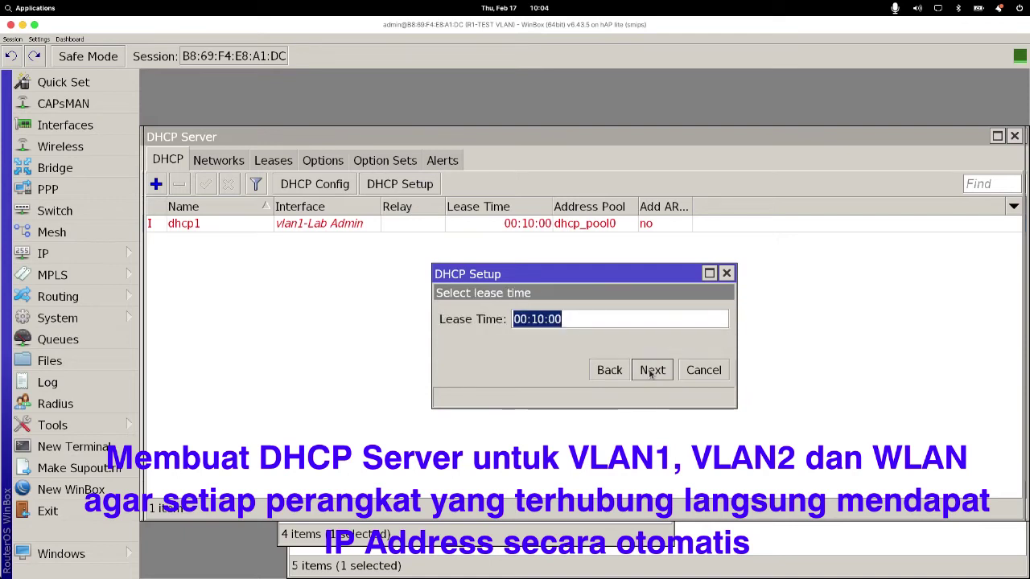
pyautogui.click(652, 371)
pyautogui.click(594, 326)
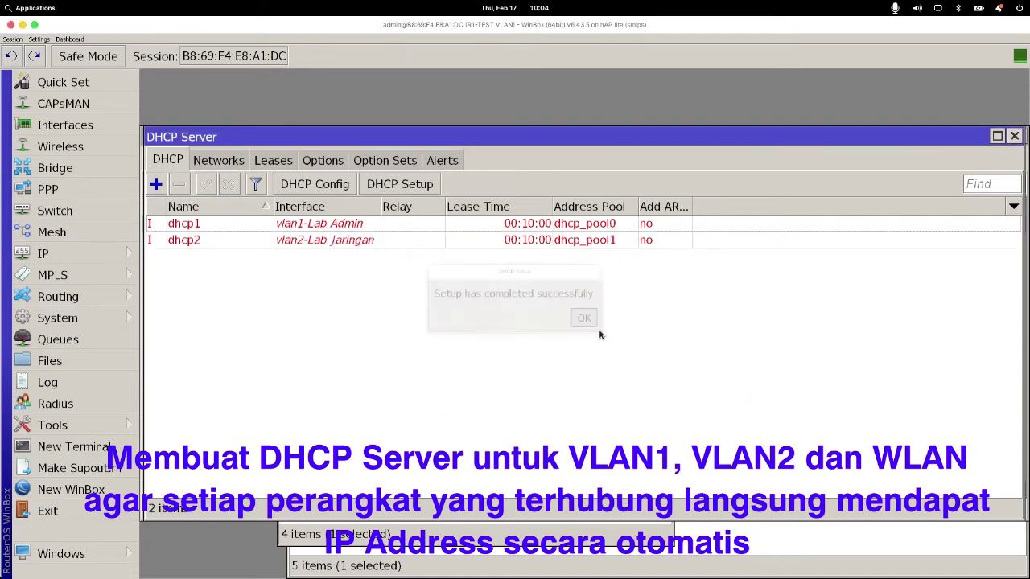
# Step: Set up a DHCP server on wlan1 for 192.168.30.0/24, gateway 192.168.30.1, pool 192.168.30.2–192.168.30.254
pyautogui.click(408, 185)
pyautogui.click(719, 319)
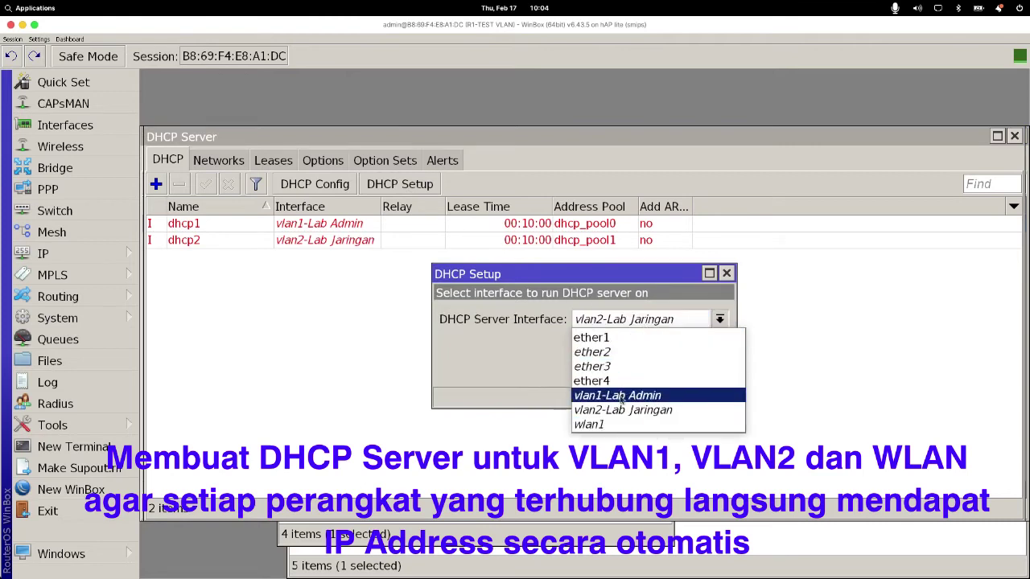
pyautogui.click(617, 425)
pyautogui.click(652, 370)
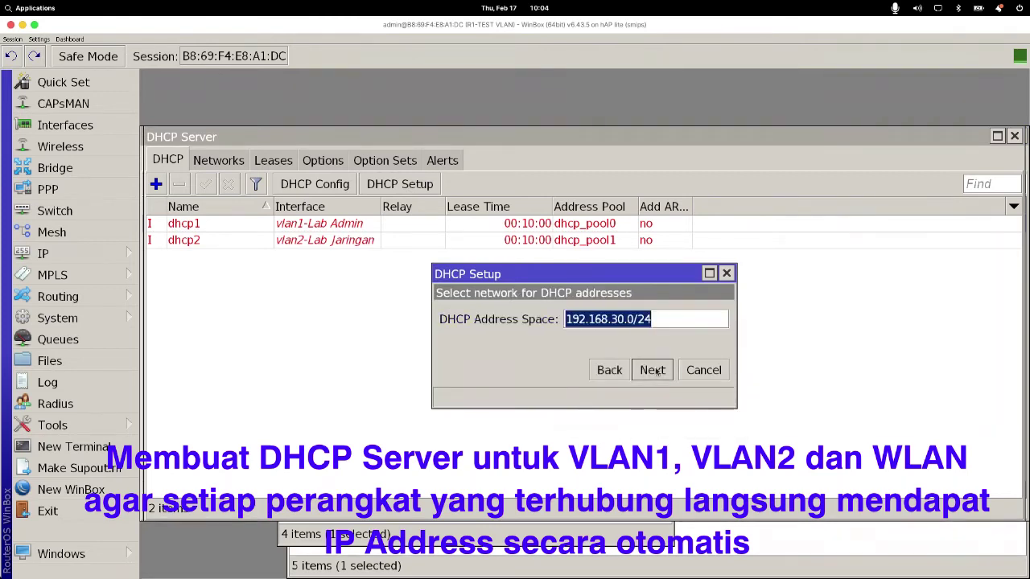
pyautogui.click(653, 370)
pyautogui.click(653, 370)
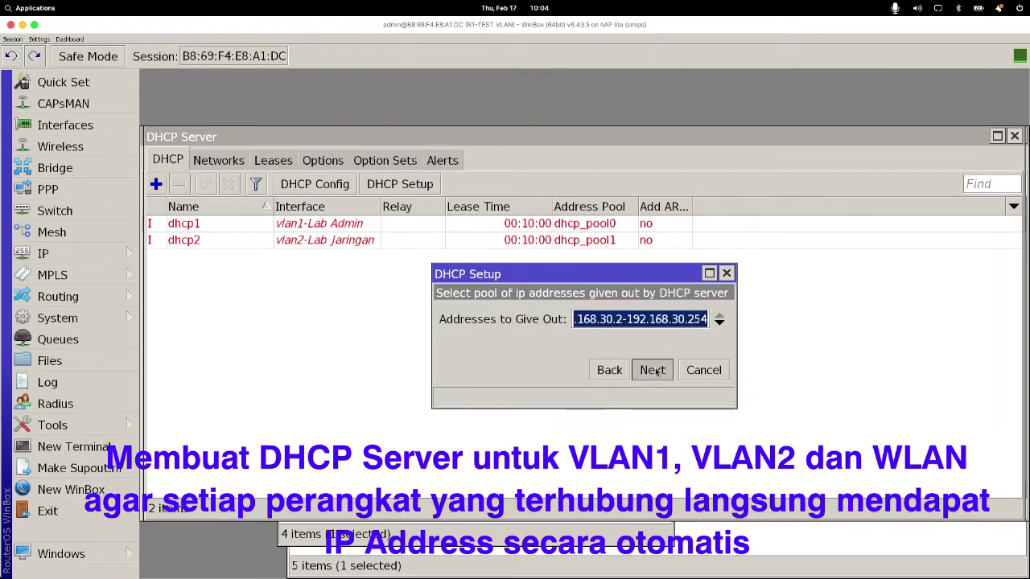
pyautogui.click(652, 370)
pyautogui.click(653, 370)
pyautogui.click(653, 370)
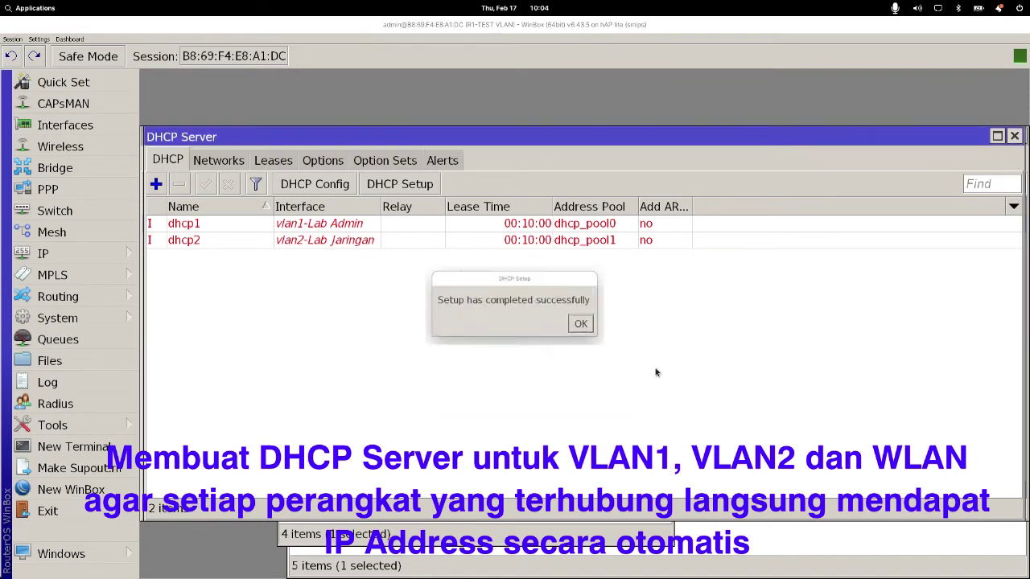
pyautogui.click(593, 321)
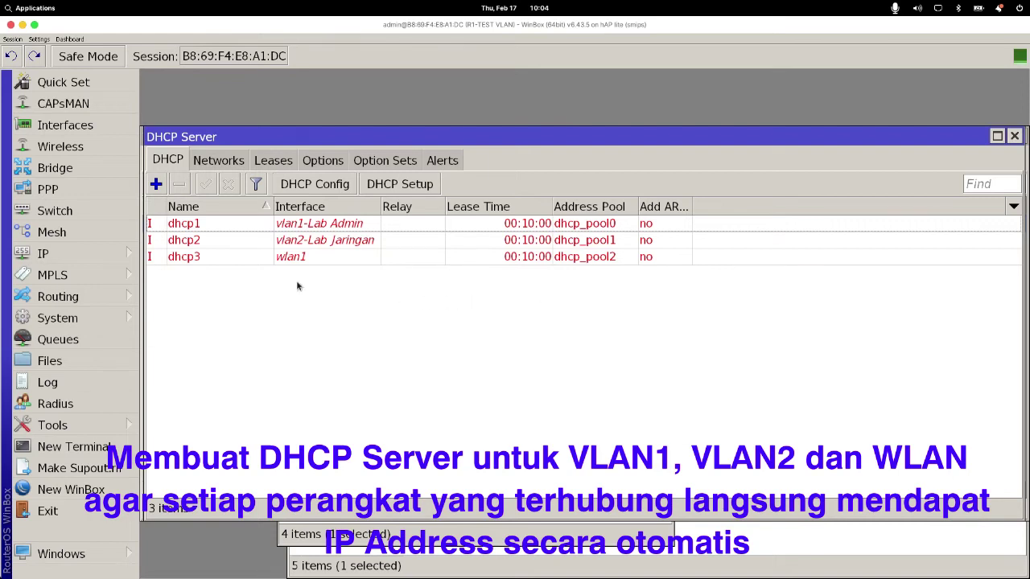
# Step: Check Router 1's interfaces and IP addresses, then look over Router 2's VLAN plan on the topology slide
pyautogui.click(64, 126)
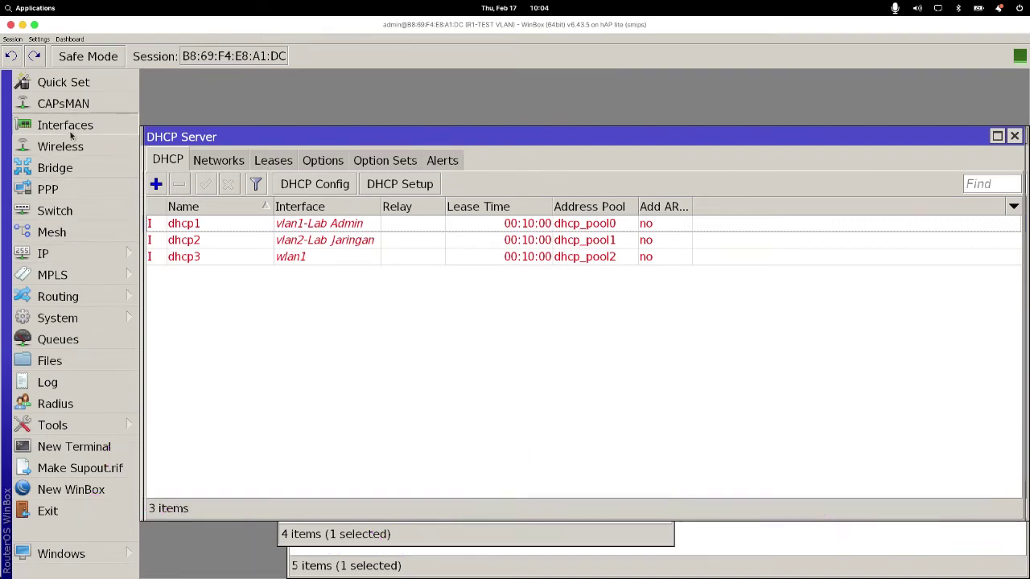
pyautogui.click(69, 254)
pyautogui.click(182, 118)
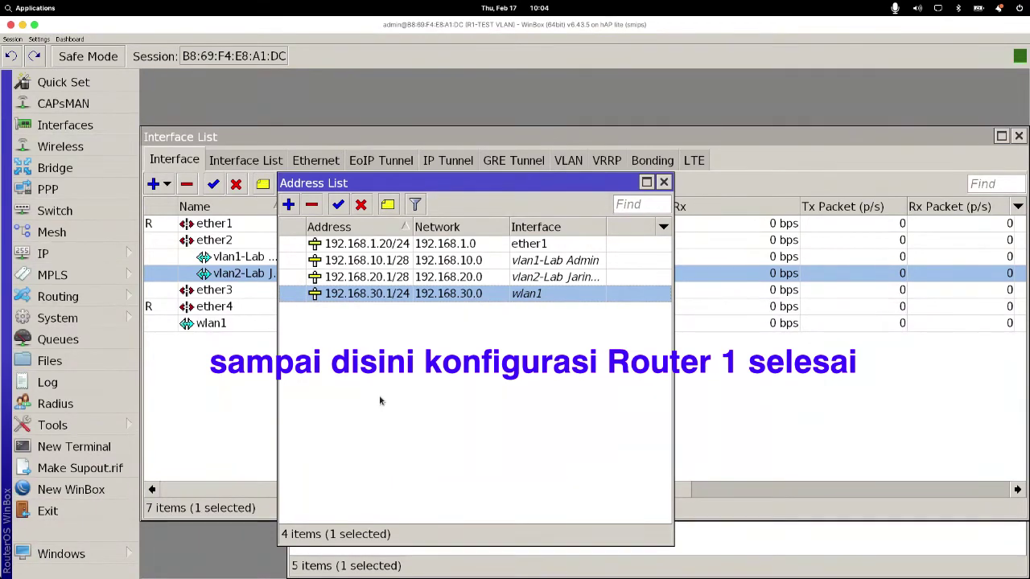
pyautogui.moveTo(554, 573)
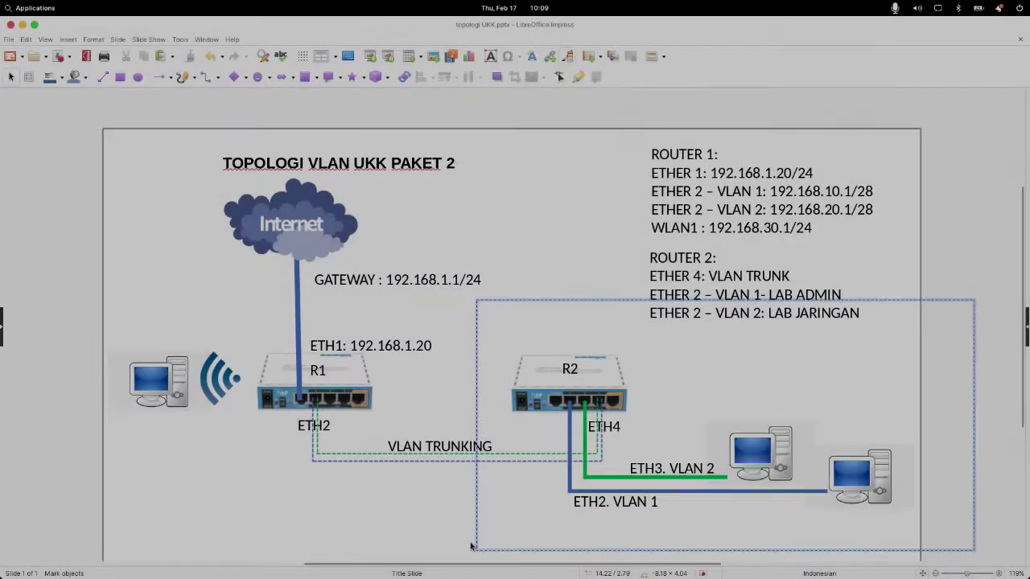
pyautogui.moveTo(469, 520); pyautogui.dragTo(483, 531)
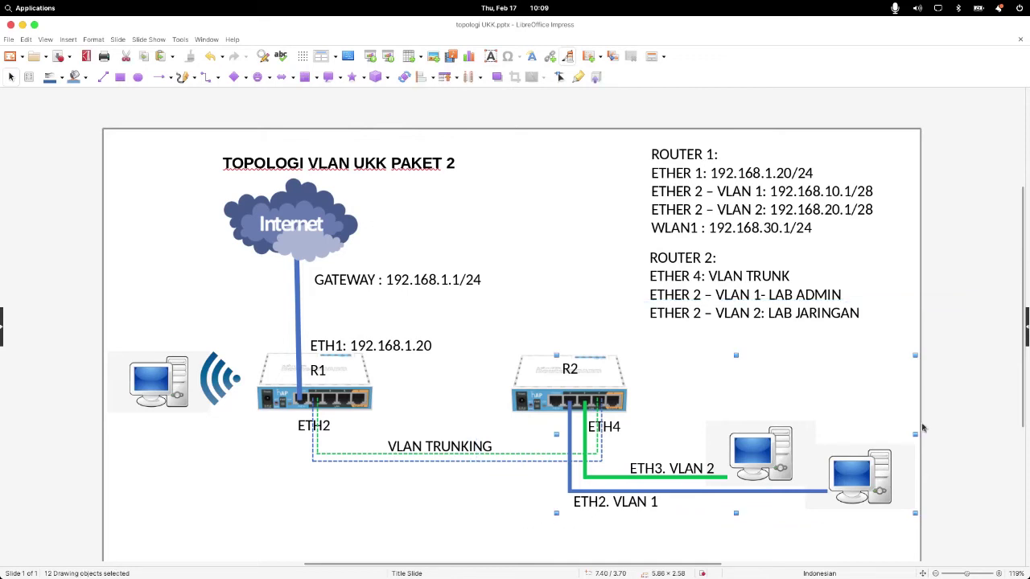
pyautogui.click(963, 338)
# Step: Connect WinBox to neighbour C4:AD:34:43:C6:56 (Router 2) and open its System menu
pyautogui.moveTo(756, 573)
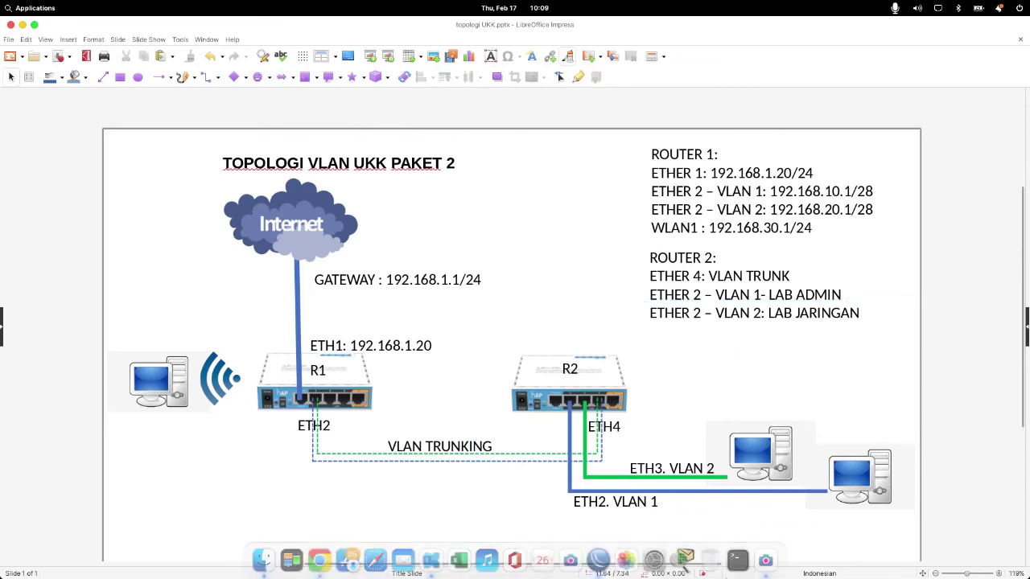
pyautogui.click(598, 560)
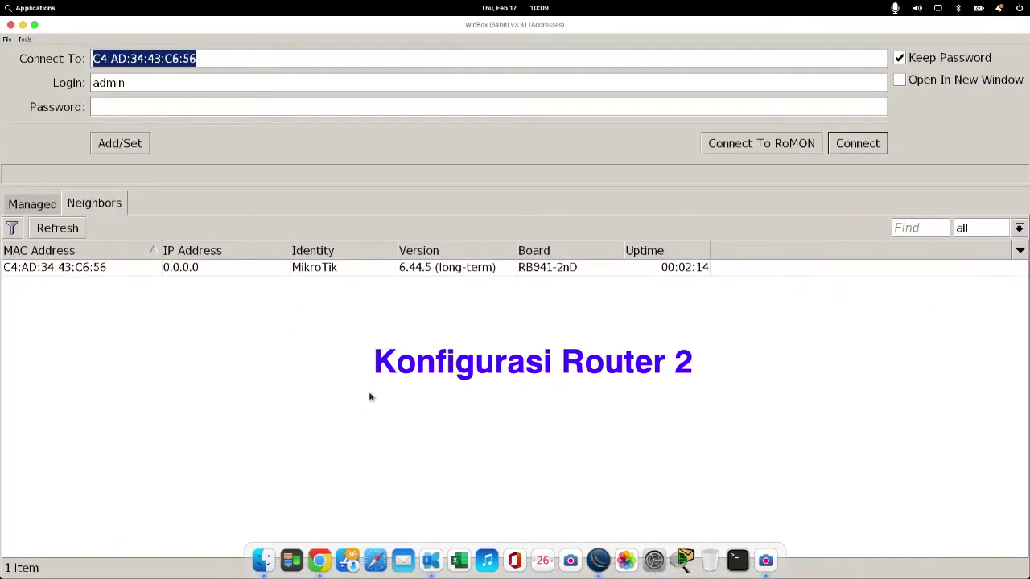
pyautogui.click(65, 267)
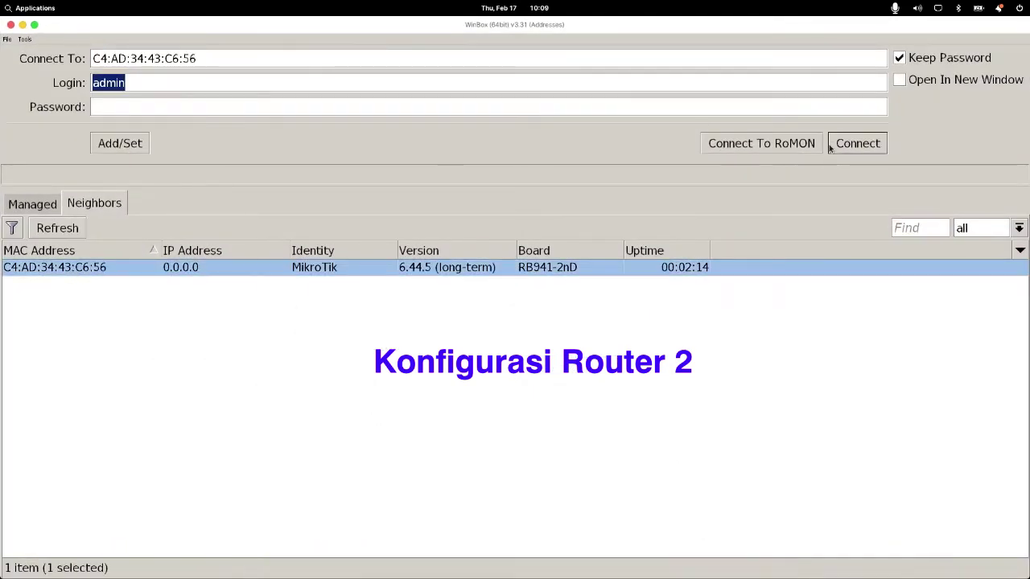
pyautogui.click(864, 148)
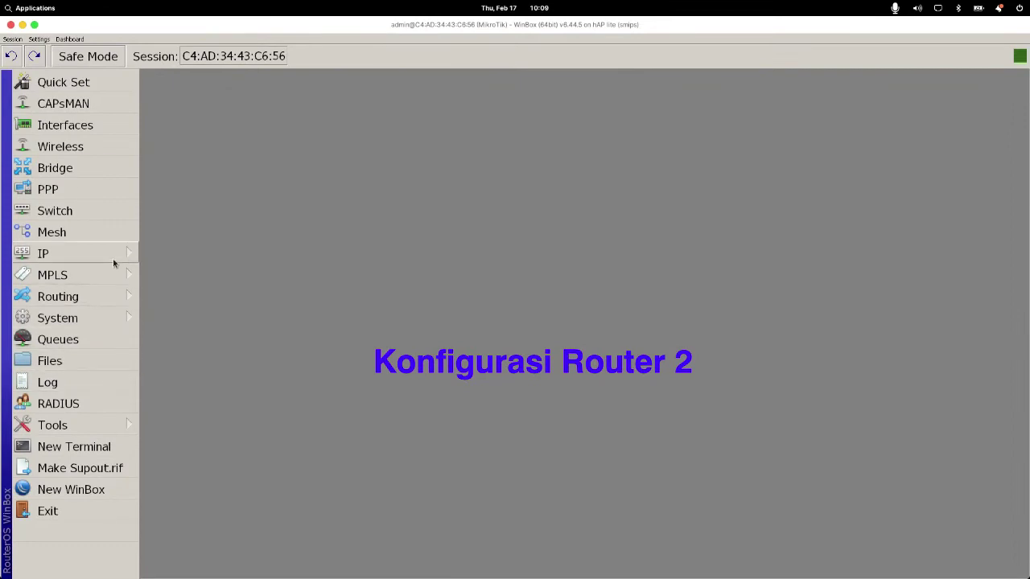
pyautogui.click(114, 318)
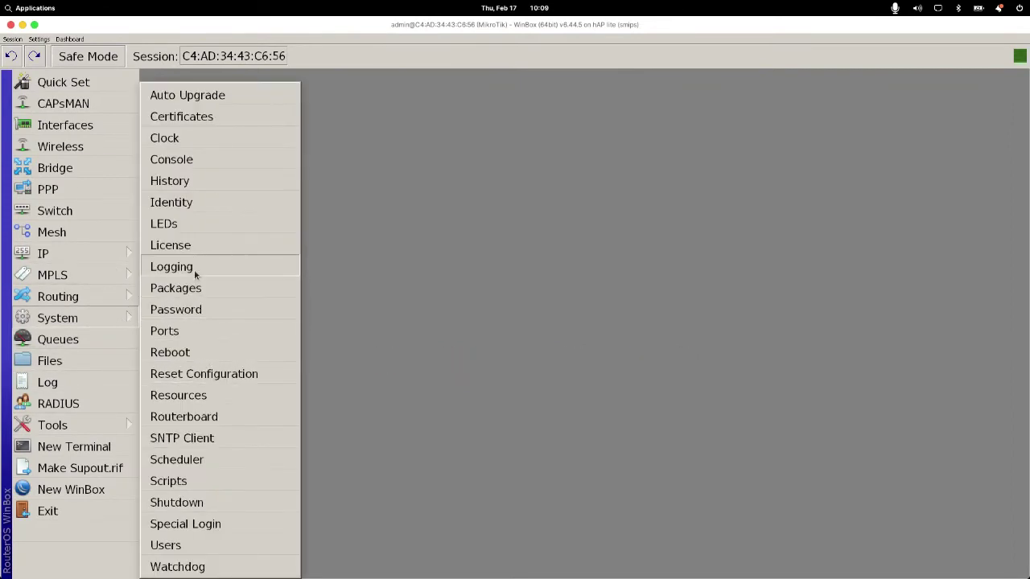
# Step: Set Router 2's system identity to 'R2- TEST VLAN' and apply it
pyautogui.click(217, 202)
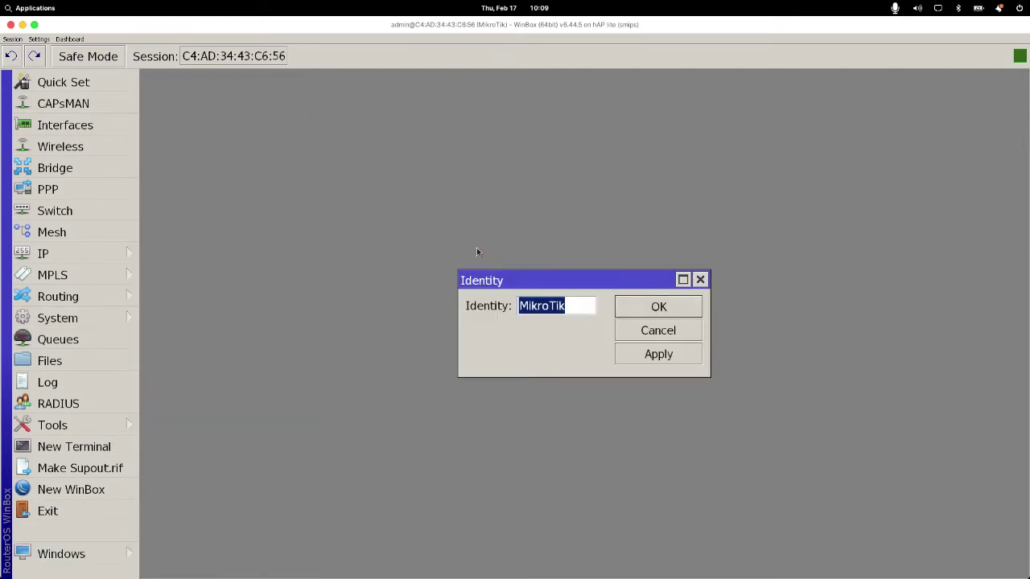
pyautogui.write('R')
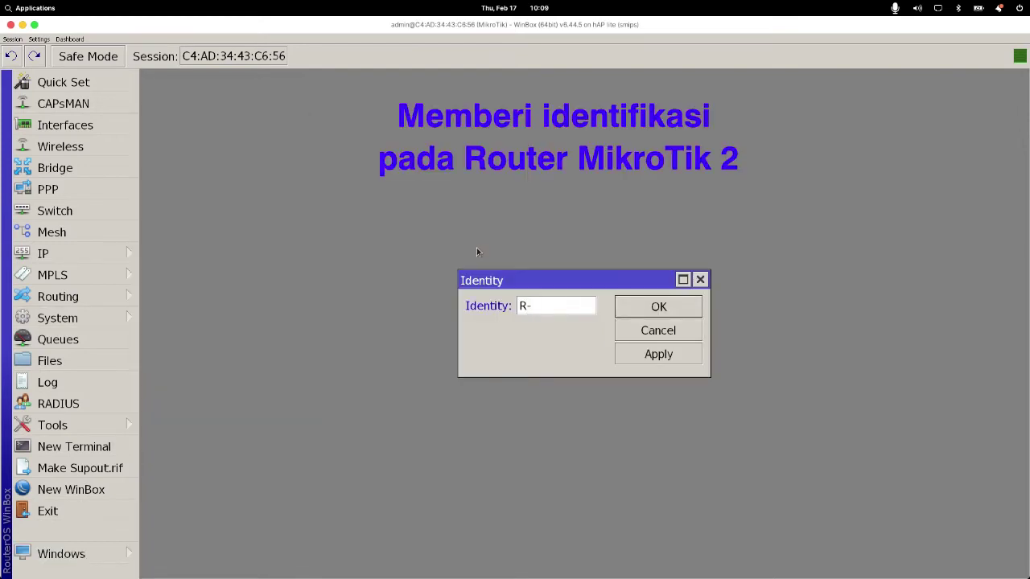
pyautogui.write('2- te')
pyautogui.press('BackSpace')
pyautogui.press('BackSpace')
pyautogui.write('TEST VLAN')
pyautogui.click(658, 358)
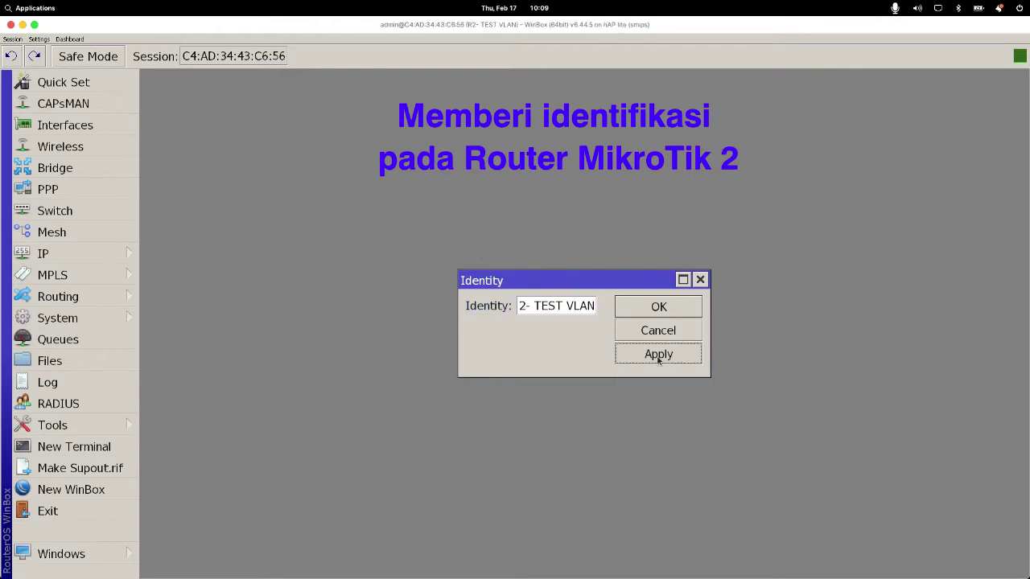
pyautogui.click(652, 315)
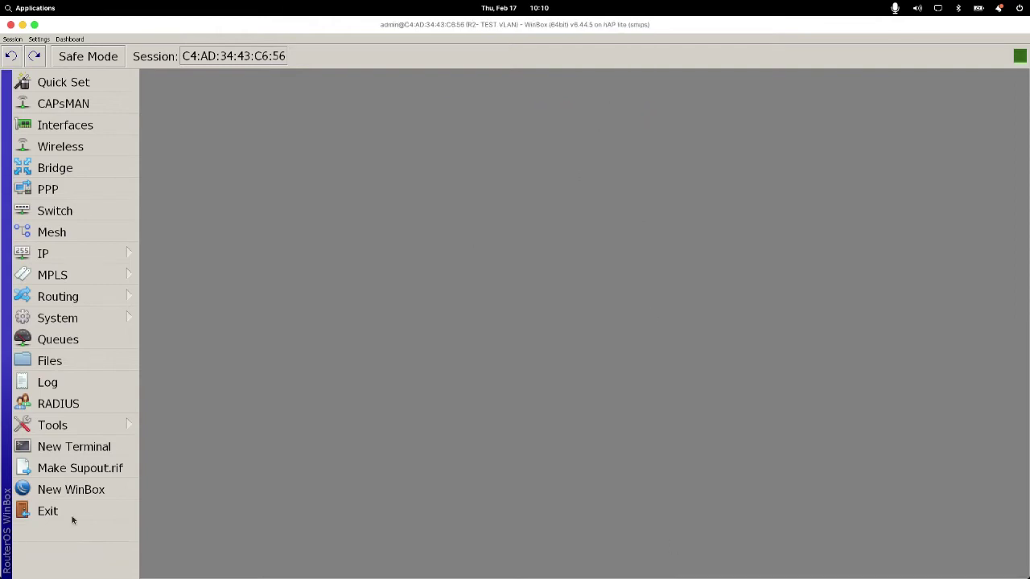
# Step: Add a new bridge on Router 2 named 'Bridge Vlan'
pyautogui.click(98, 166)
pyautogui.click(176, 161)
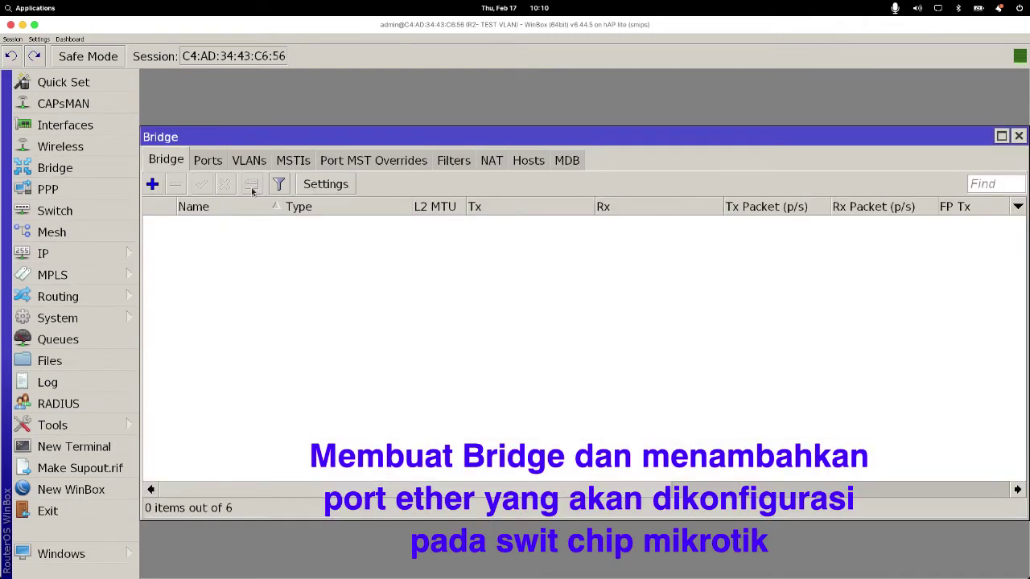
pyautogui.click(153, 185)
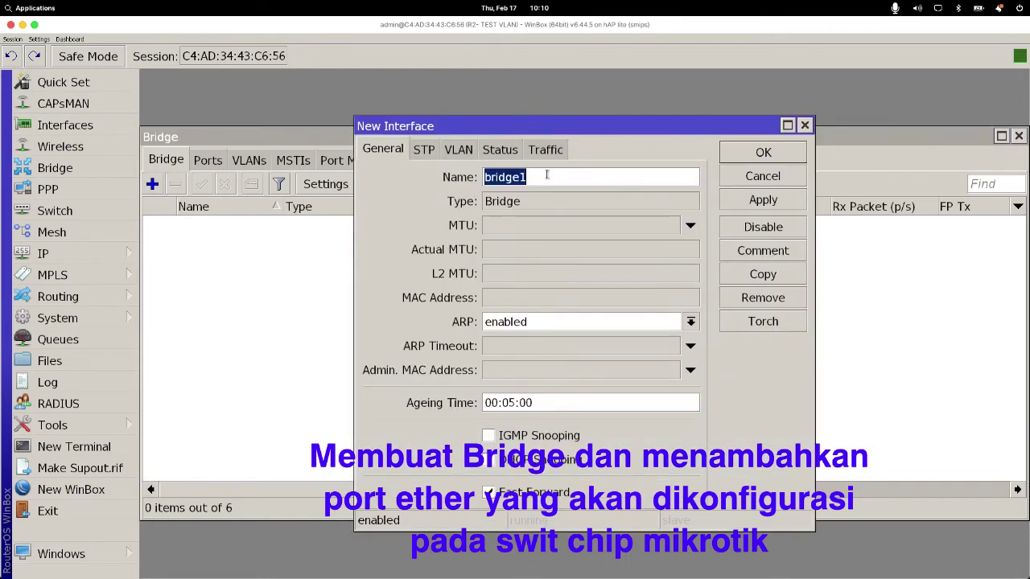
pyautogui.press('End')
pyautogui.press('BackSpace')
pyautogui.press('BackSpace')
pyautogui.press('BackSpace')
pyautogui.press('BackSpace')
pyautogui.press('BackSpace')
pyautogui.press('BackSpace')
pyautogui.press('BackSpace')
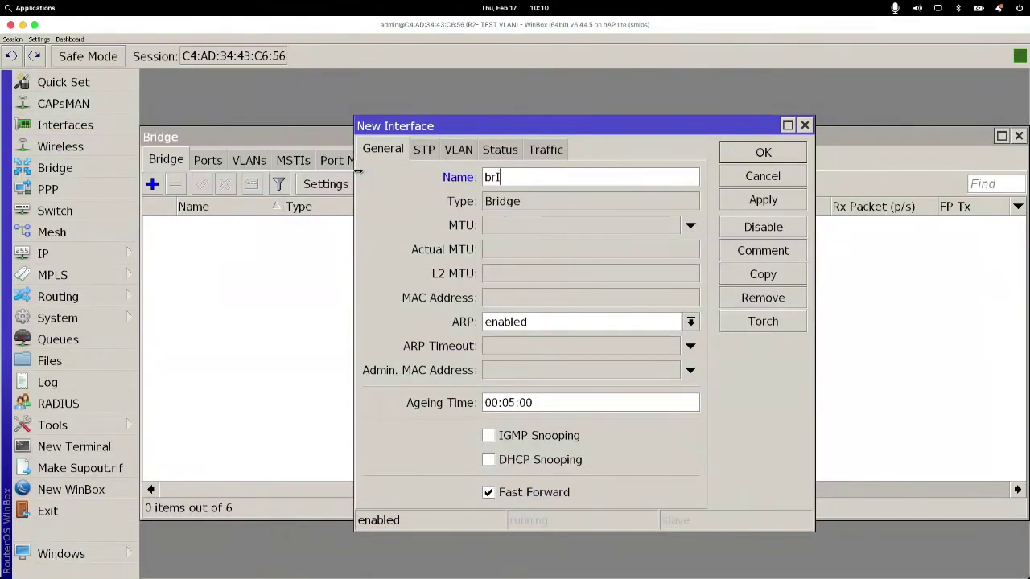
pyautogui.write('Bridge Vlan')
pyautogui.click(762, 200)
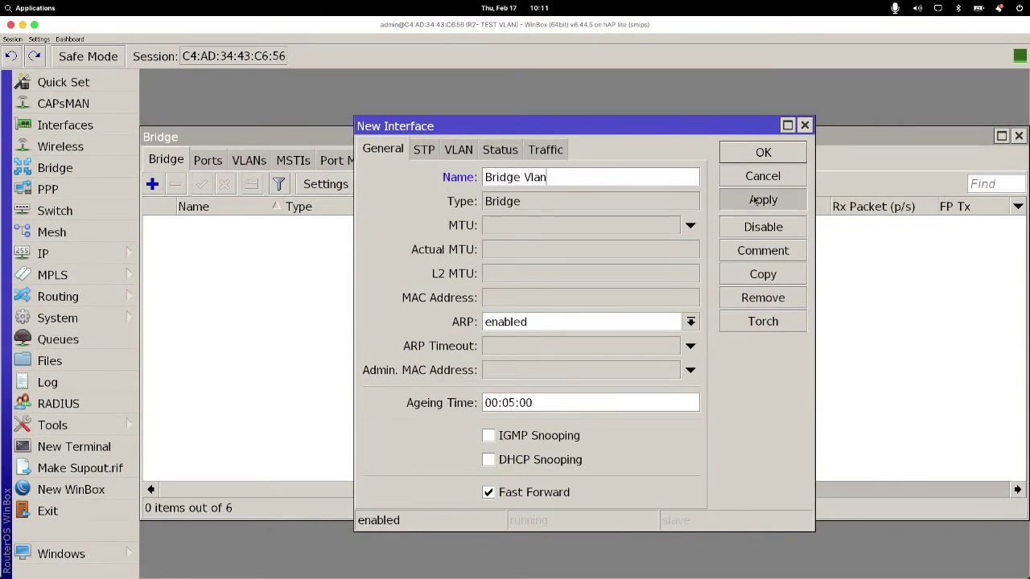
pyautogui.click(762, 152)
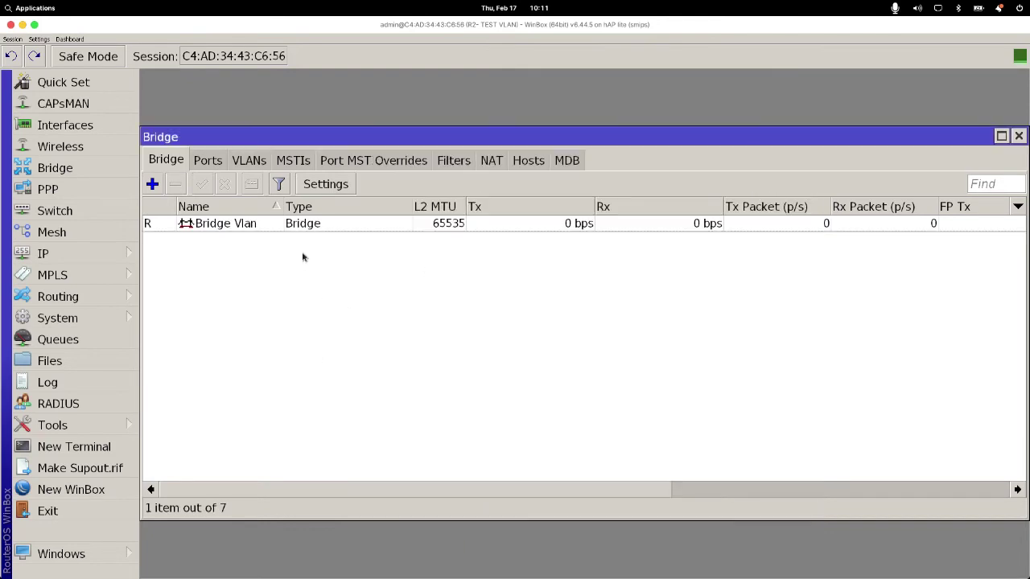
# Step: View Bridge Vlan's empty Ports list, then return to the topology slide in Impress
pyautogui.click(207, 229)
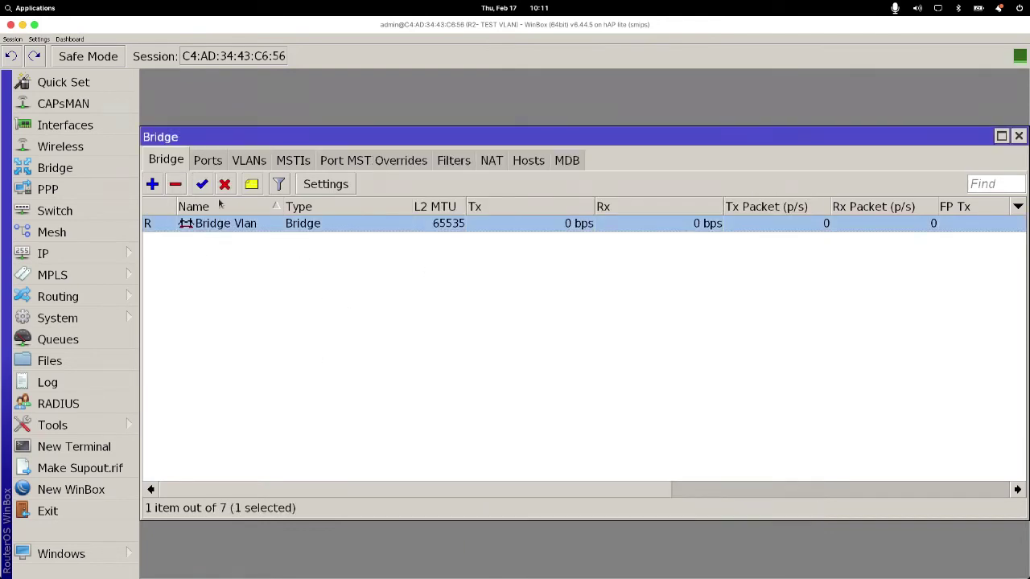
pyautogui.click(208, 162)
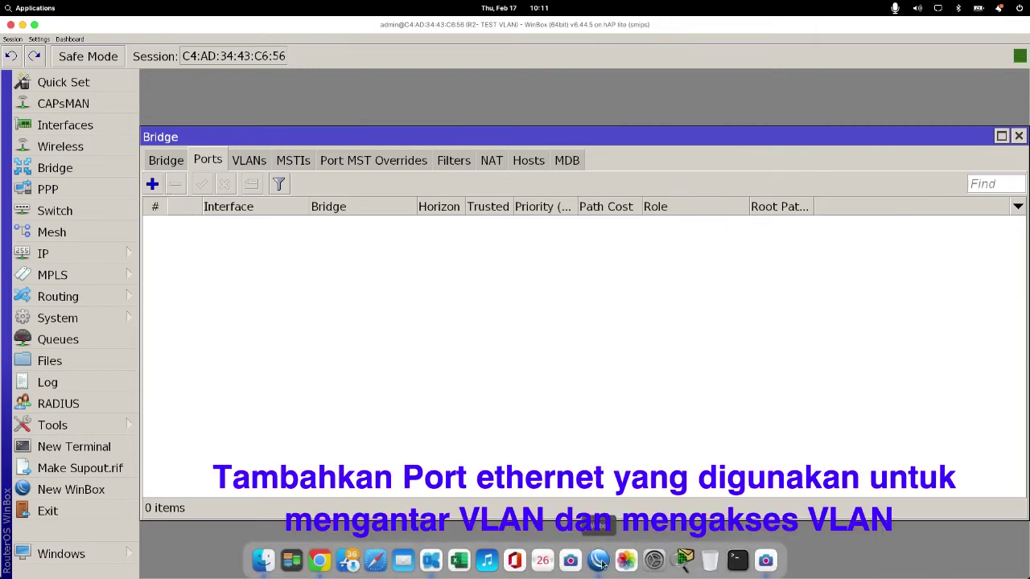
pyautogui.click(600, 561)
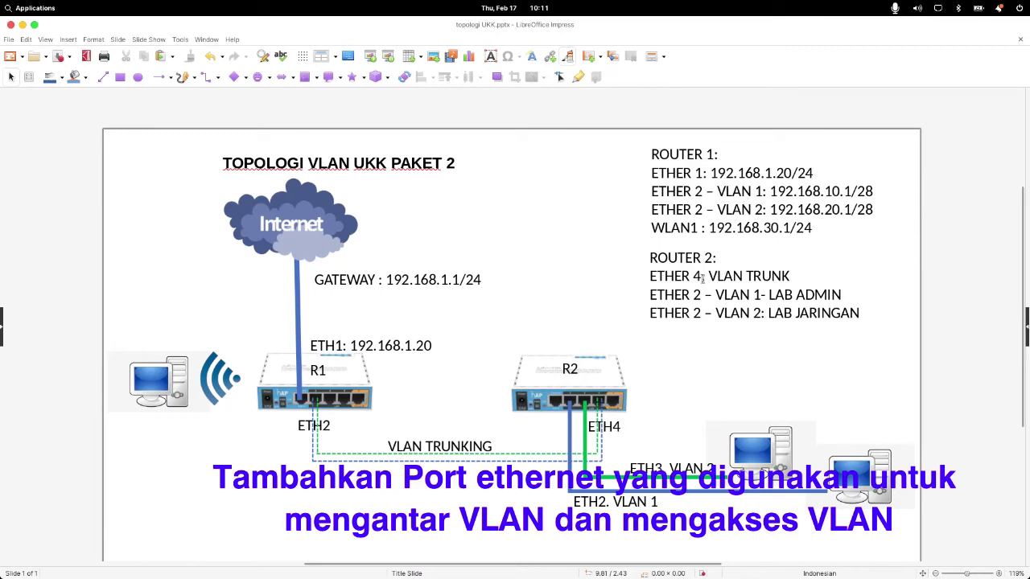
pyautogui.moveTo(694, 276); pyautogui.dragTo(799, 272)
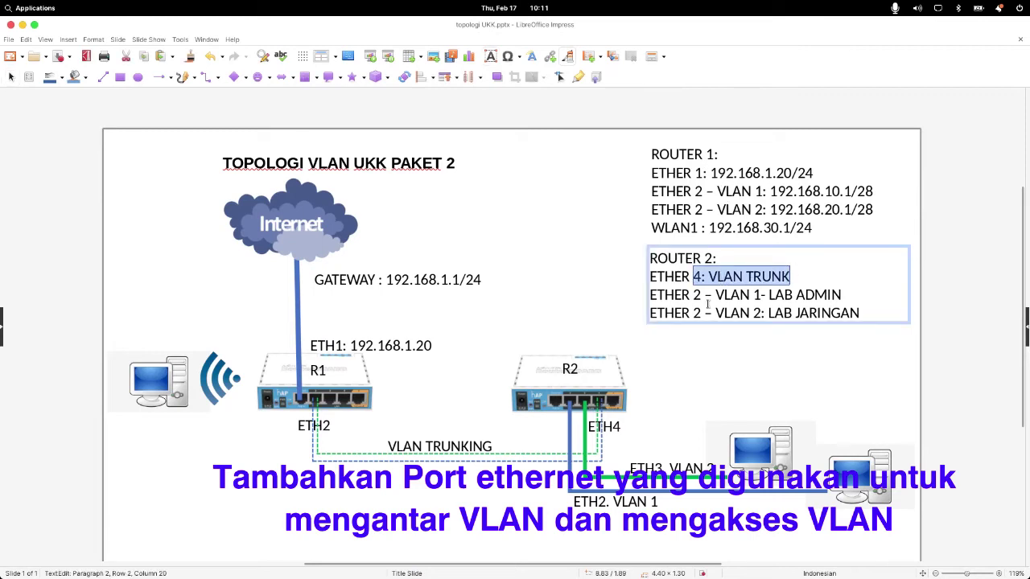
pyautogui.moveTo(693, 296); pyautogui.dragTo(842, 295)
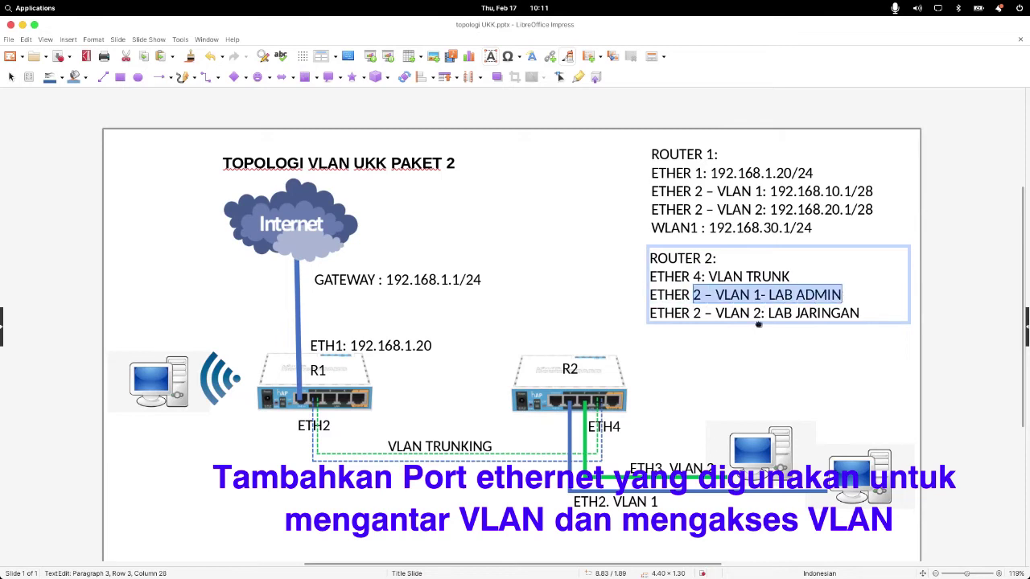
pyautogui.moveTo(692, 314); pyautogui.dragTo(872, 307)
pyautogui.moveTo(652, 277); pyautogui.dragTo(702, 277)
pyautogui.click(654, 296)
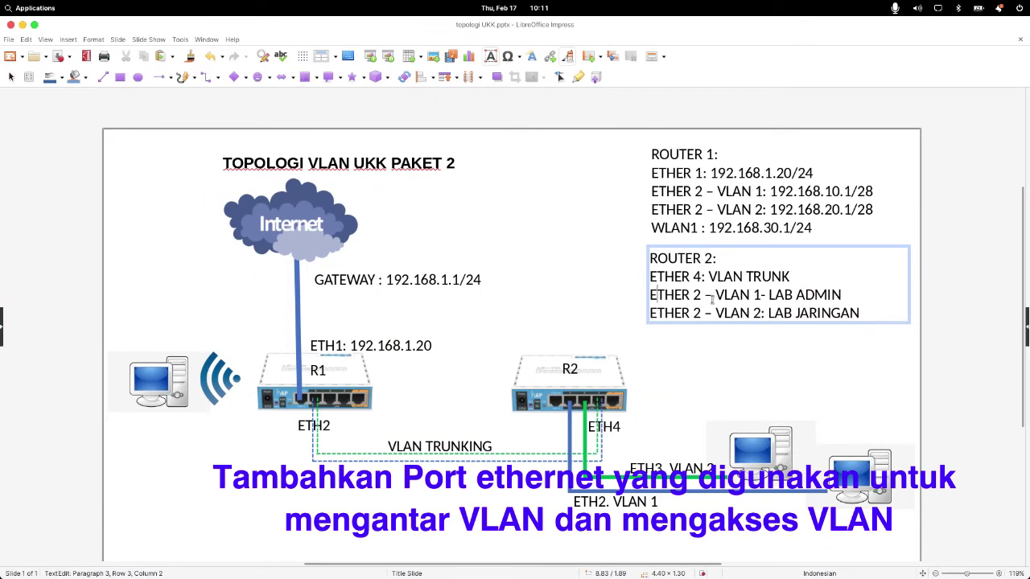
# Step: Change the last Router 2 note line from ETHER 2 to ETHER 3, then review the three lines
pyautogui.hotkey('shift', 'Left')
pyautogui.write('3')
pyautogui.moveTo(652, 276); pyautogui.dragTo(867, 313)
pyautogui.click(795, 360)
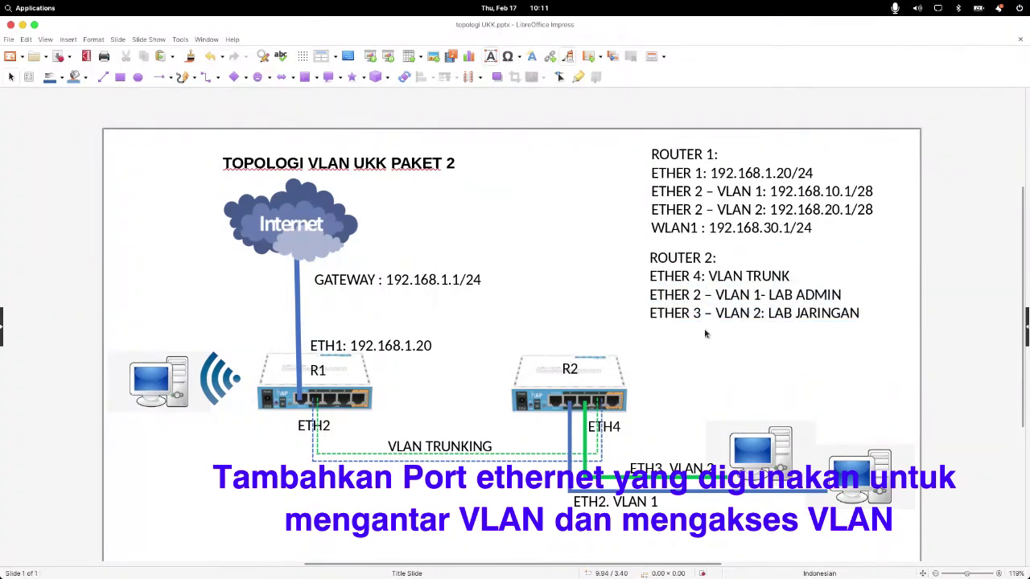
pyautogui.moveTo(653, 276); pyautogui.dragTo(870, 312)
pyautogui.click(719, 356)
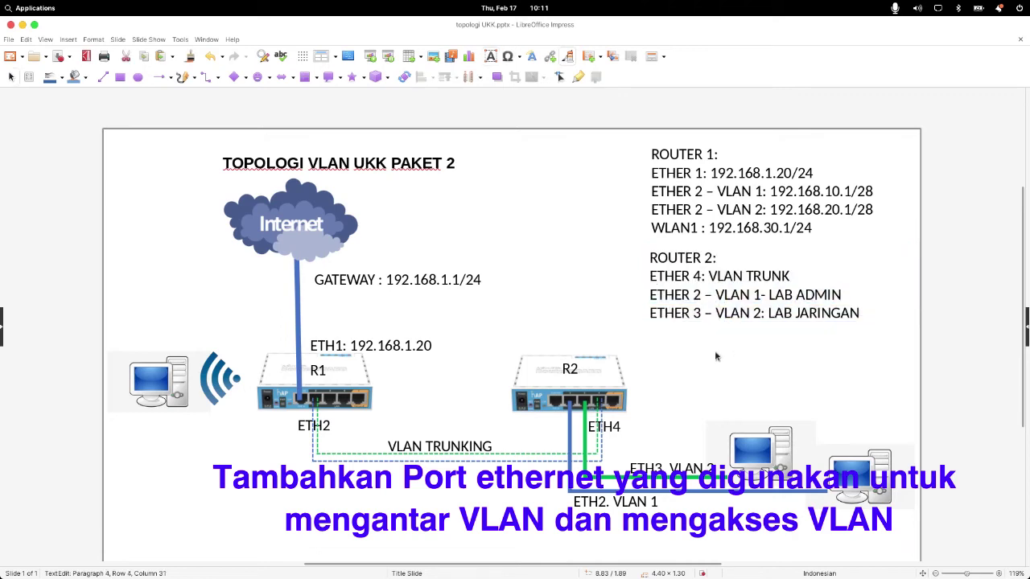
# Step: Return to the New Bridge Port form in WinBox
pyautogui.moveTo(653, 562)
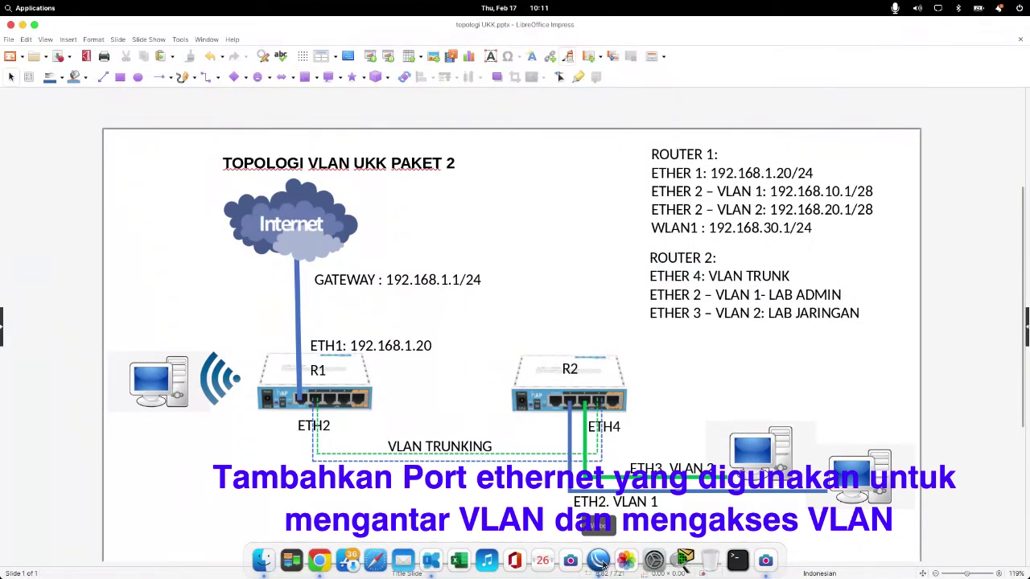
pyautogui.click(599, 560)
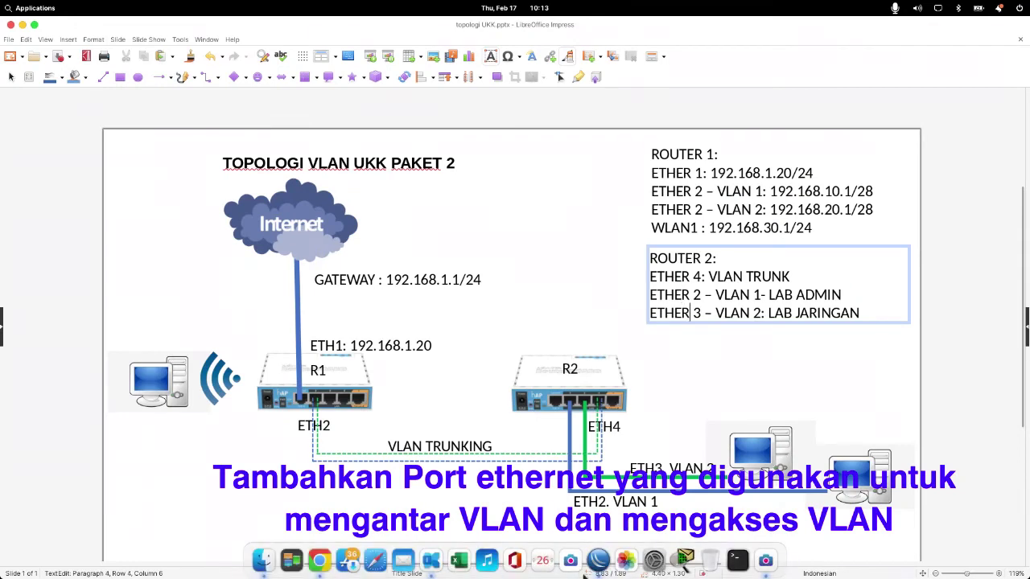
pyautogui.click(597, 561)
# Step: Add ether4 and ether2 as ports of Bridge Vlan
pyautogui.click(475, 230)
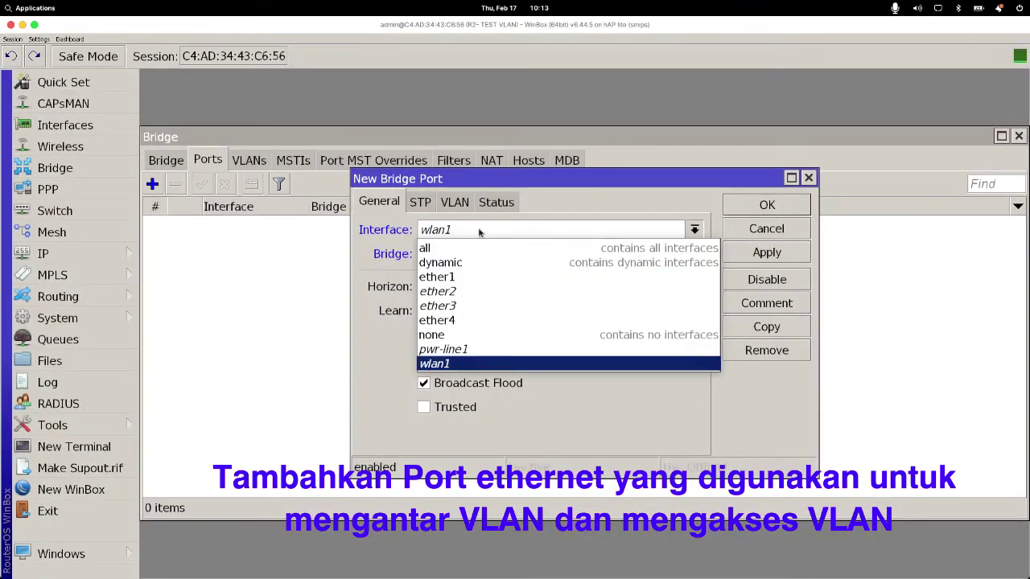
pyautogui.click(472, 322)
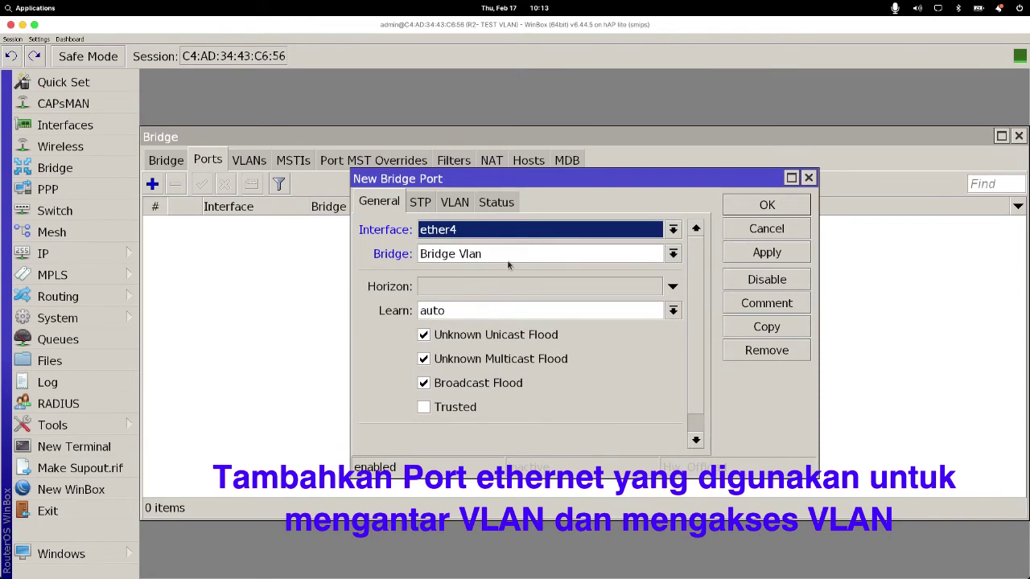
pyautogui.click(772, 255)
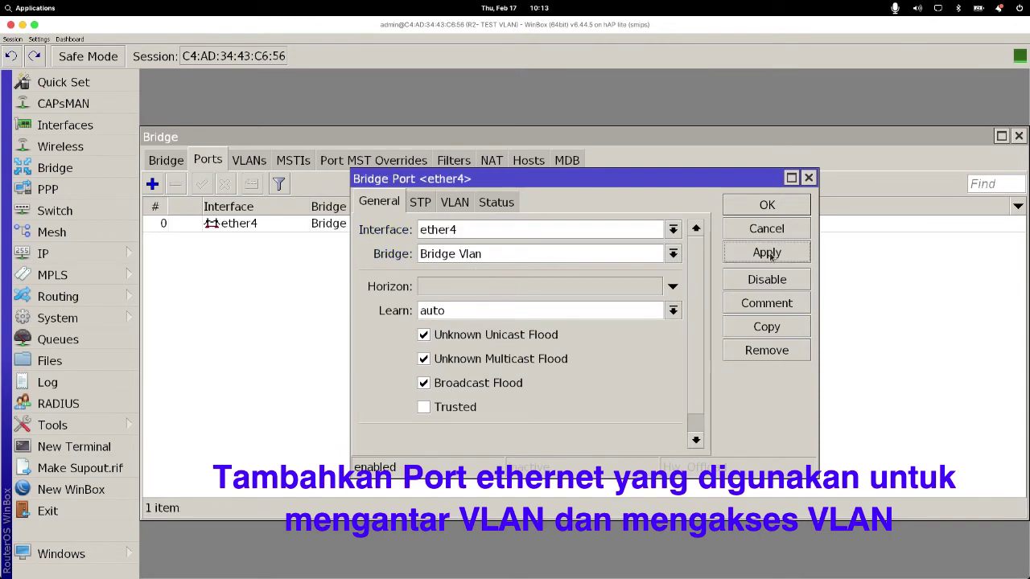
pyautogui.click(755, 206)
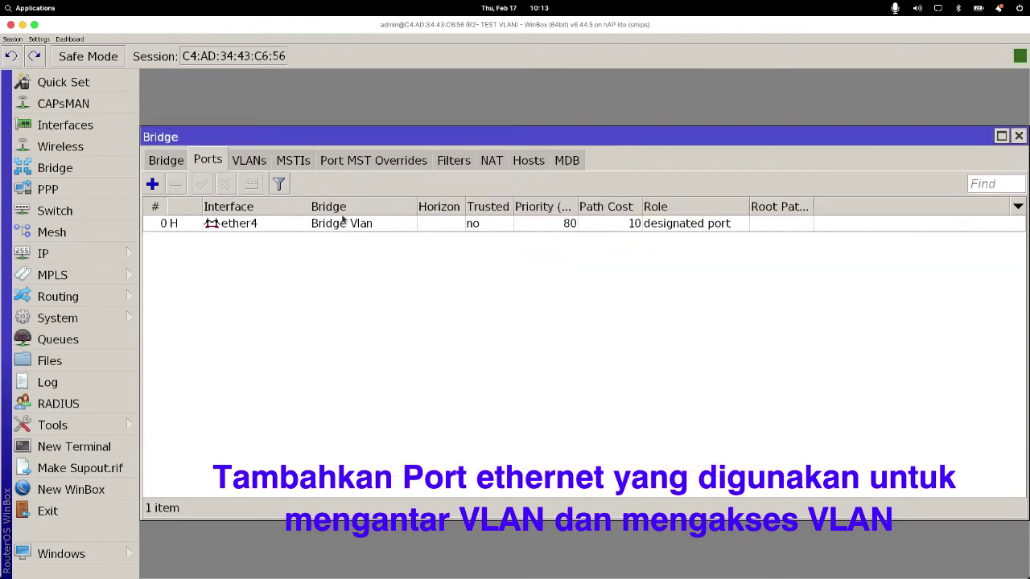
pyautogui.click(675, 226)
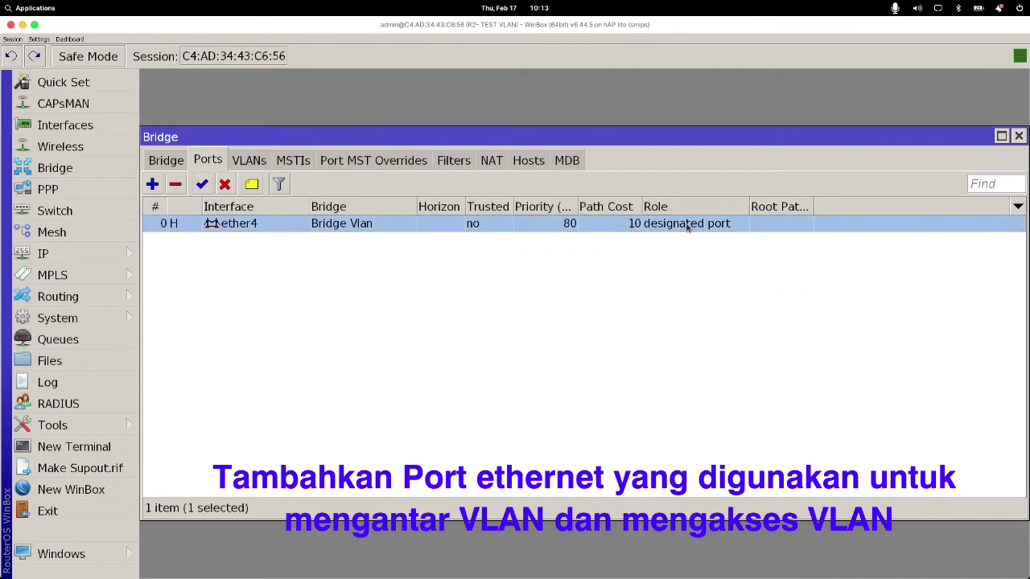
pyautogui.click(152, 185)
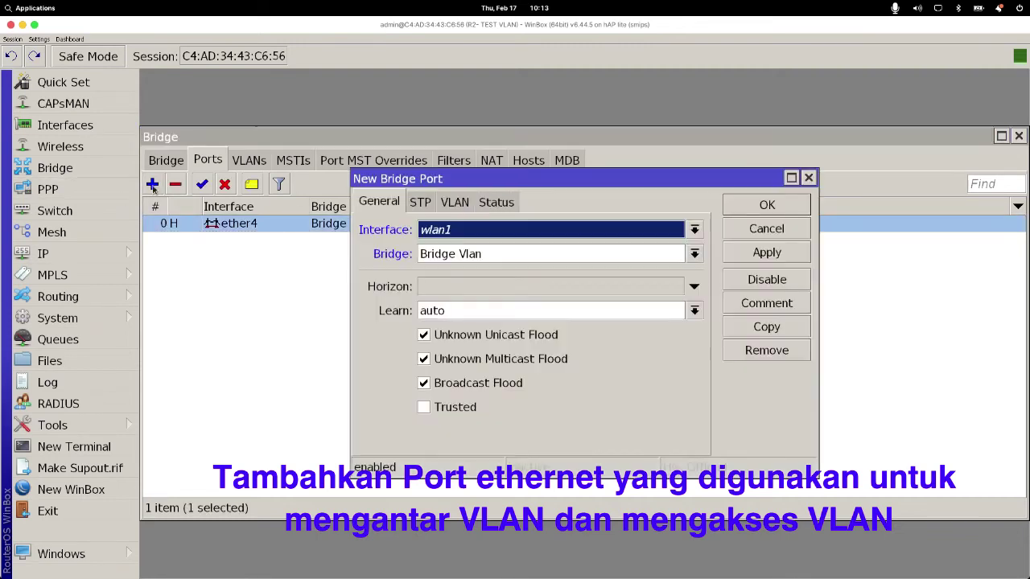
pyautogui.click(491, 233)
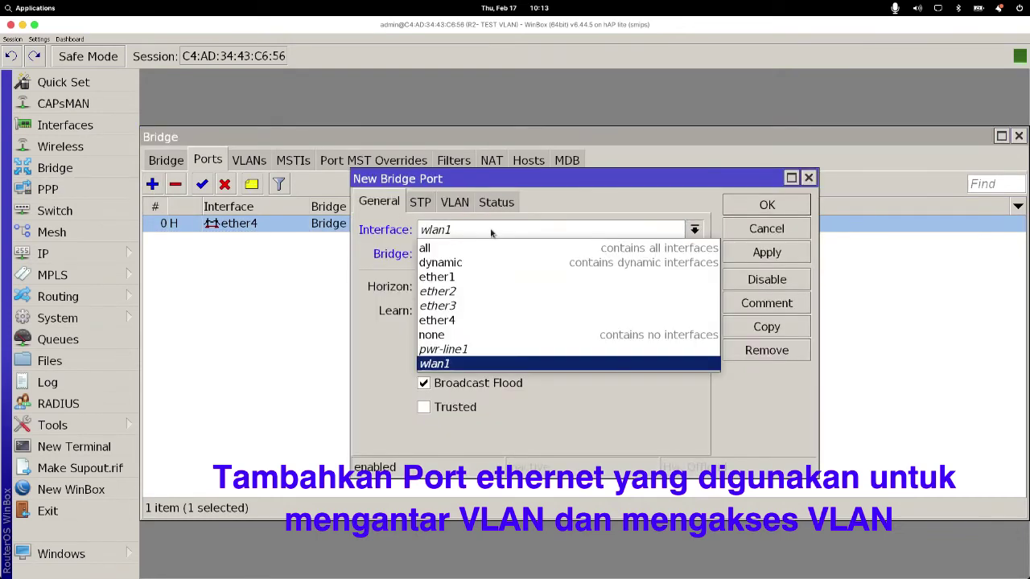
pyautogui.click(451, 291)
pyautogui.click(756, 253)
pyautogui.click(765, 204)
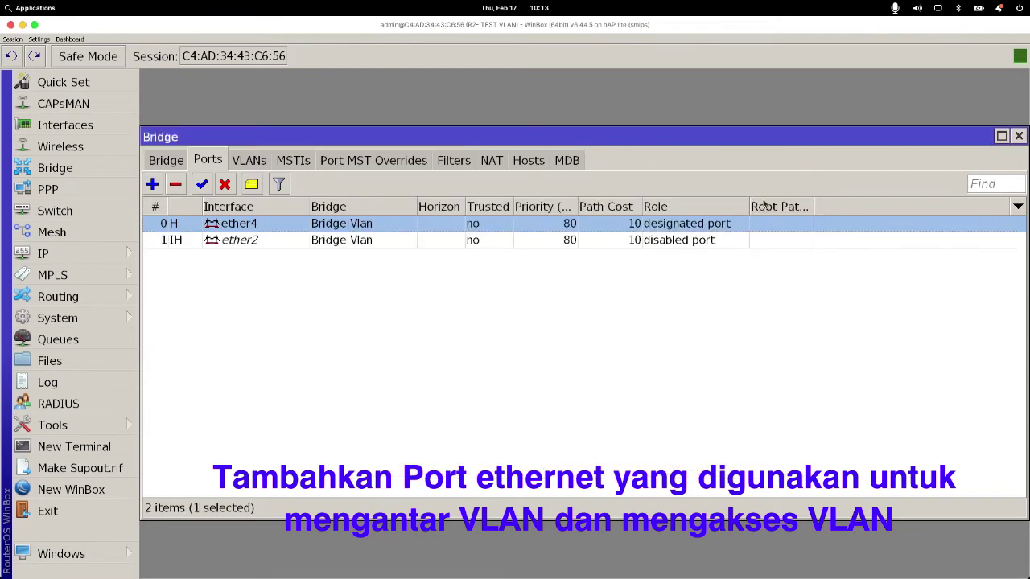
# Step: Add ether3 as a Bridge Vlan port and review the ether4, ether2 and ether3 entries
pyautogui.click(154, 186)
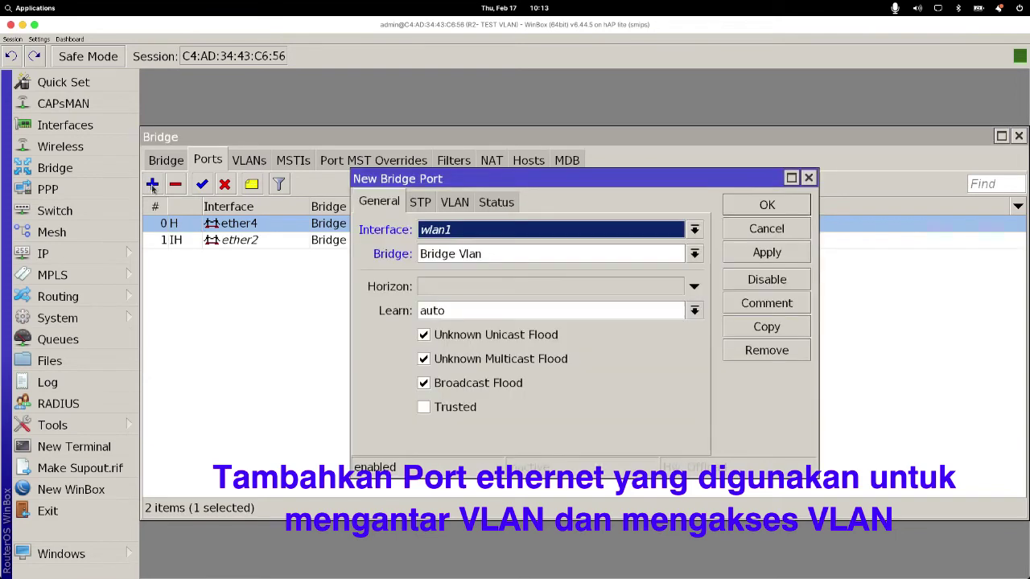
pyautogui.click(489, 233)
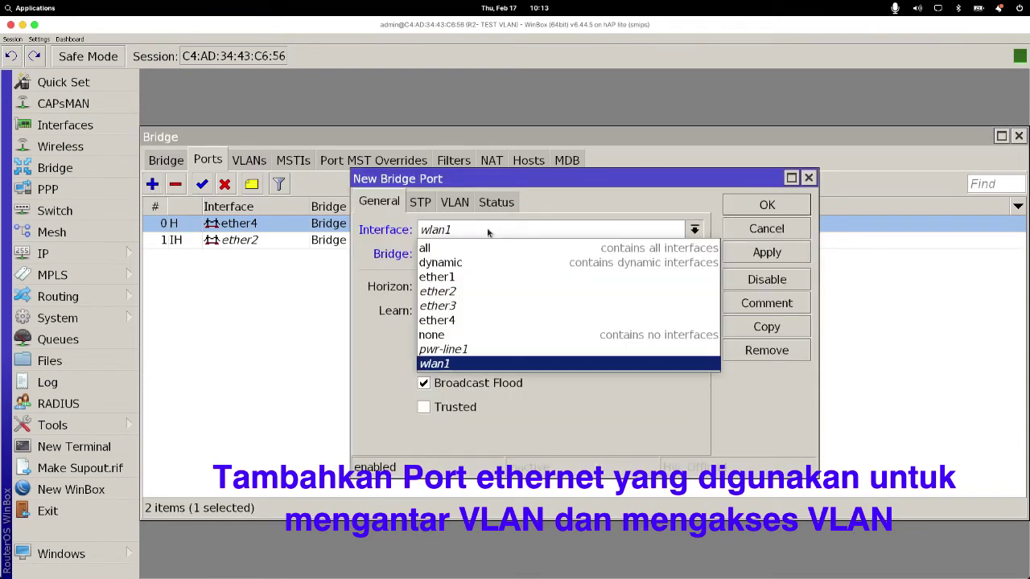
pyautogui.click(472, 306)
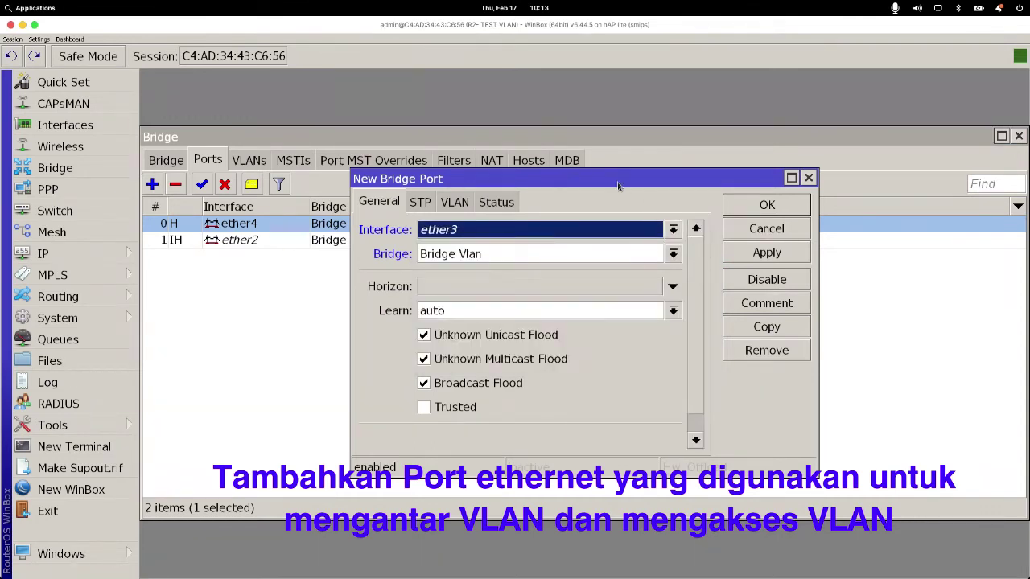
pyautogui.moveTo(617, 182); pyautogui.dragTo(635, 220)
pyautogui.click(783, 290)
pyautogui.click(778, 246)
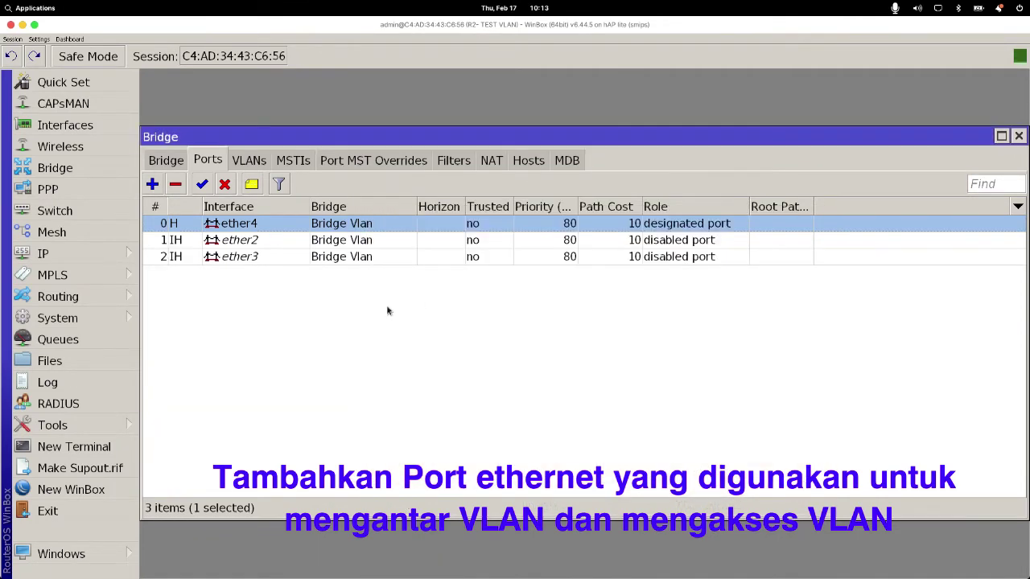
pyautogui.click(206, 271)
pyautogui.click(245, 230)
pyautogui.click(256, 246)
pyautogui.click(265, 259)
# Step: Check the Router 2 note (ETHER 4 trunk, ETHER 2 VLAN 1, ETHER 3 VLAN 2), then minimize Impress
pyautogui.moveTo(531, 573)
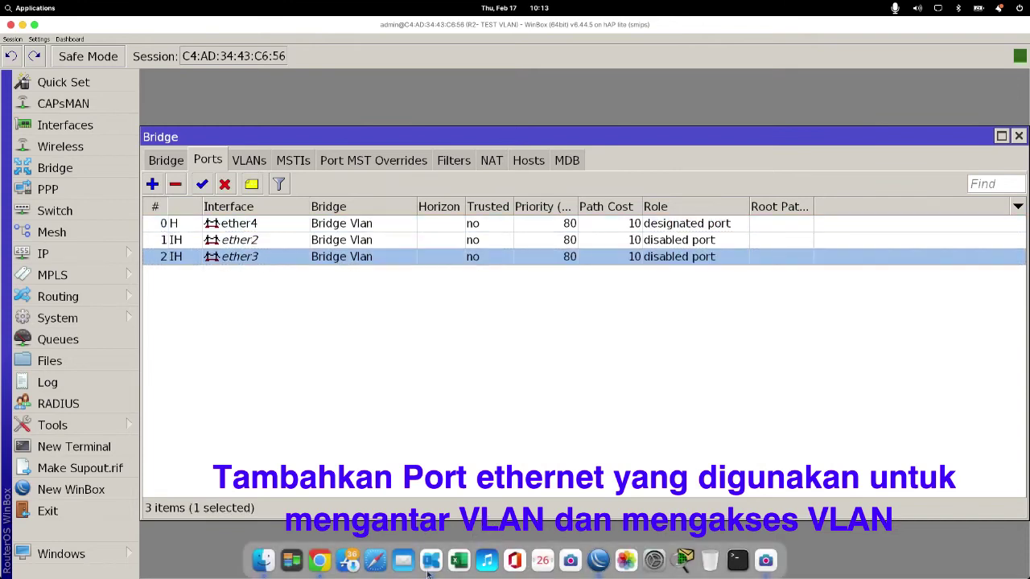
pyautogui.click(600, 563)
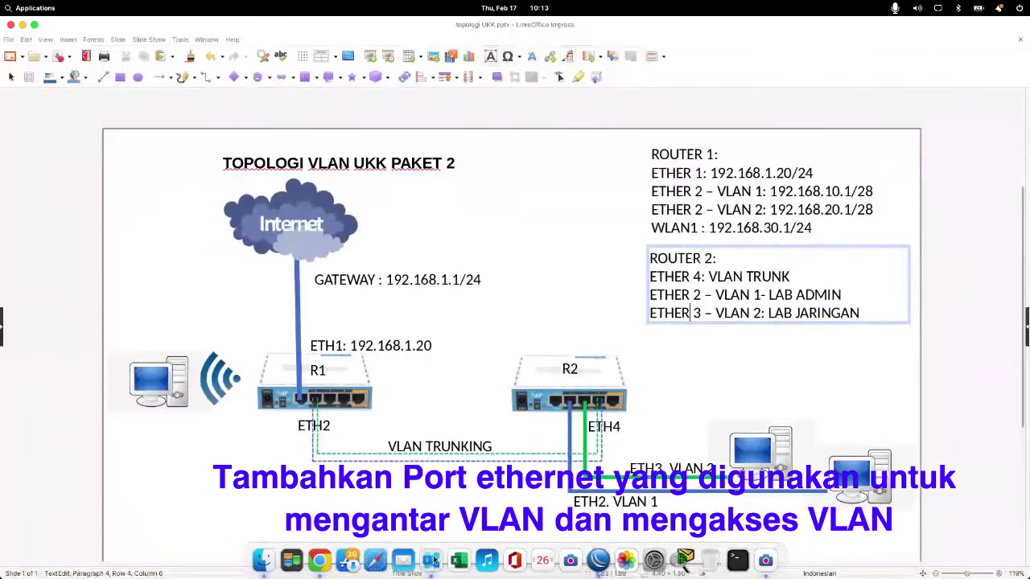
pyautogui.click(691, 277)
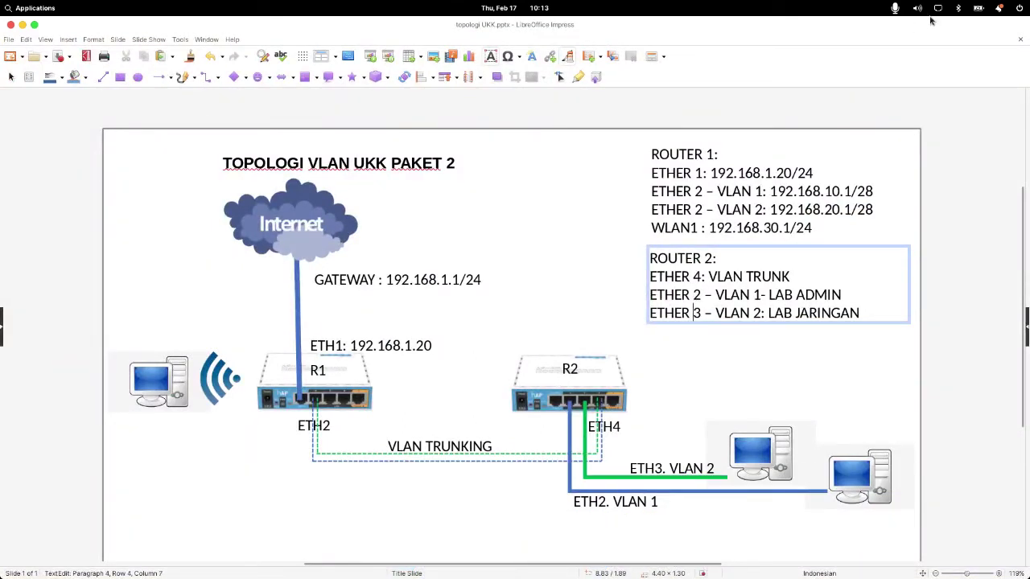
pyautogui.click(23, 25)
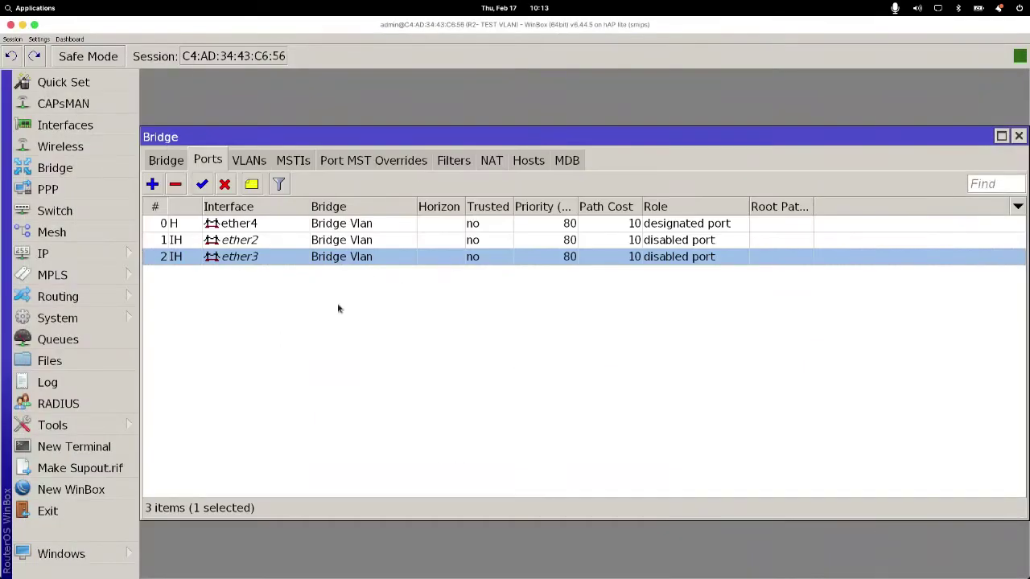
# Step: Open the Switch window's Port list and select ether4
pyautogui.click(67, 213)
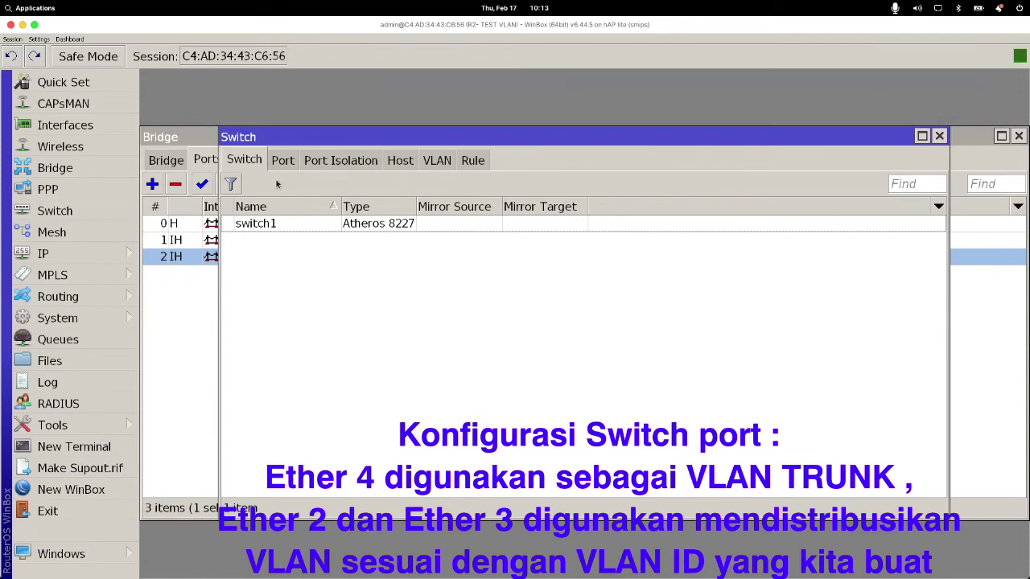
pyautogui.moveTo(282, 137); pyautogui.dragTo(217, 132)
pyautogui.click(218, 157)
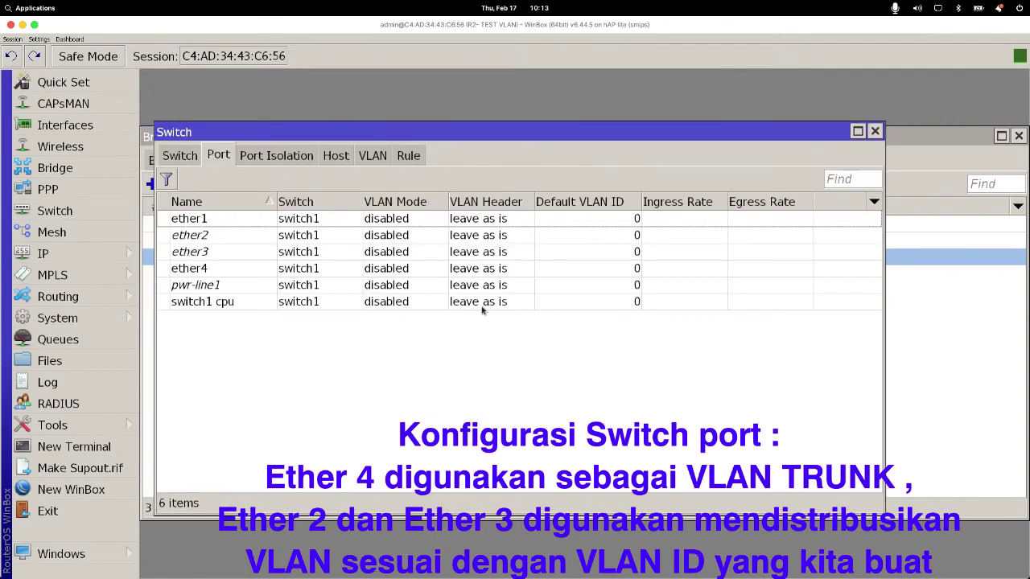
pyautogui.click(219, 273)
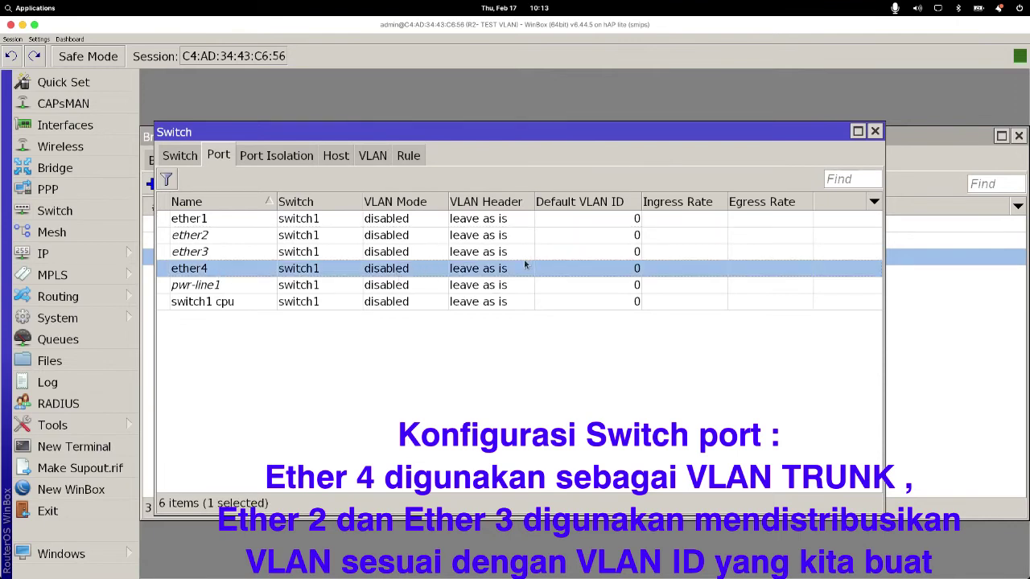
# Step: Set ether4 to VLAN Mode secure and VLAN Header add if missing, and apply
pyautogui.doubleClick(466, 276)
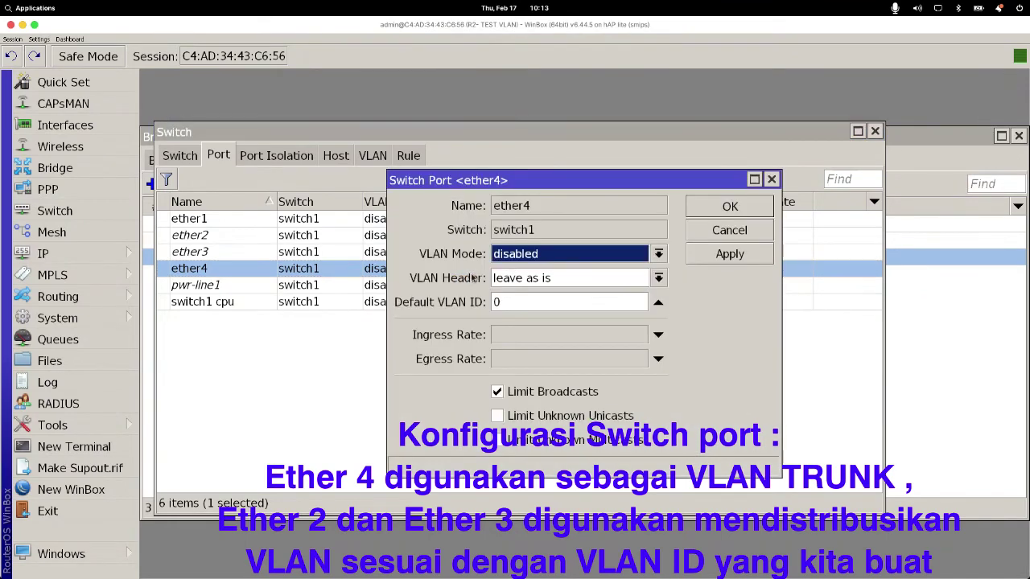
pyautogui.click(517, 299)
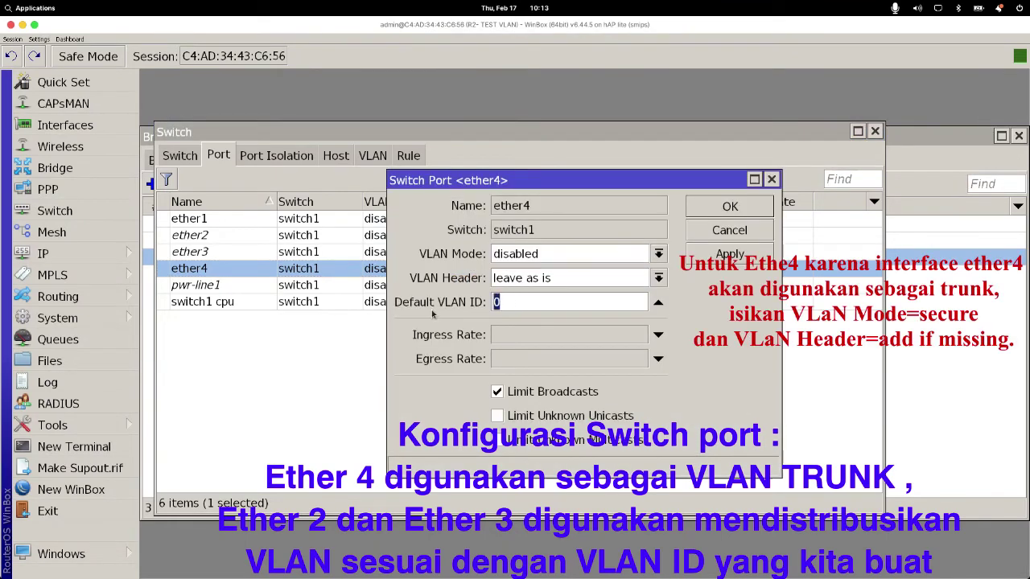
pyautogui.click(519, 256)
pyautogui.click(523, 317)
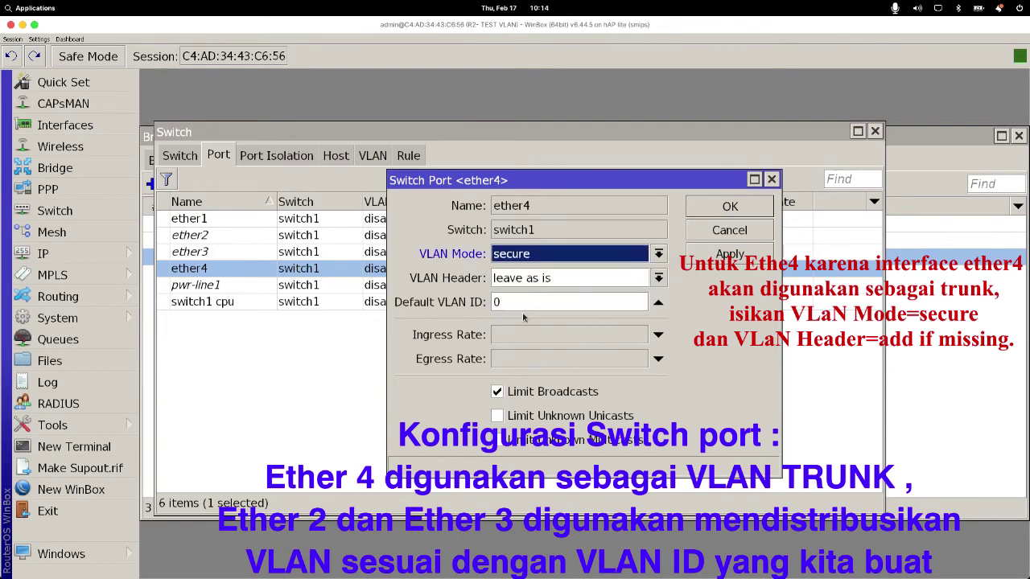
pyautogui.click(532, 279)
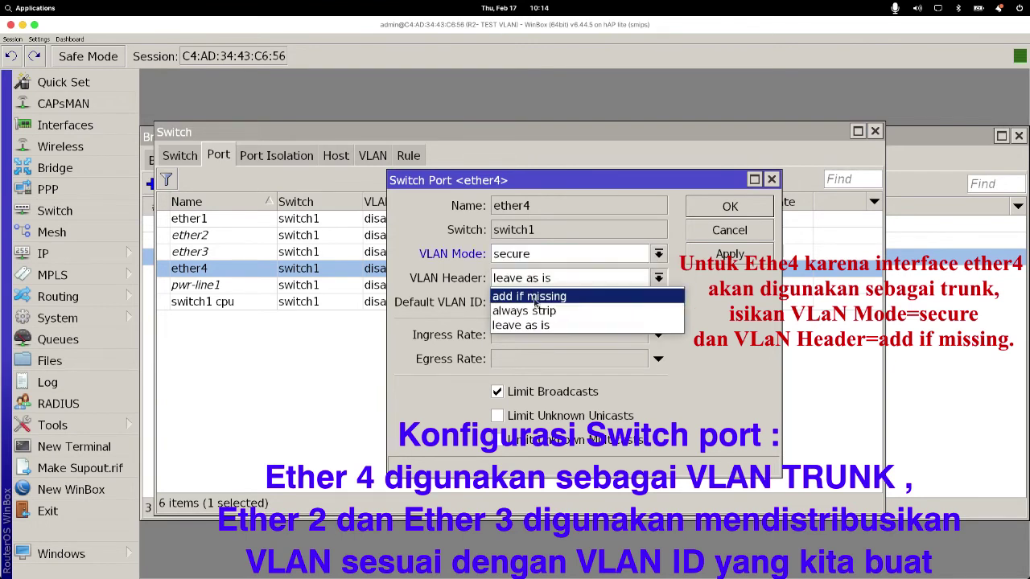
pyautogui.click(535, 299)
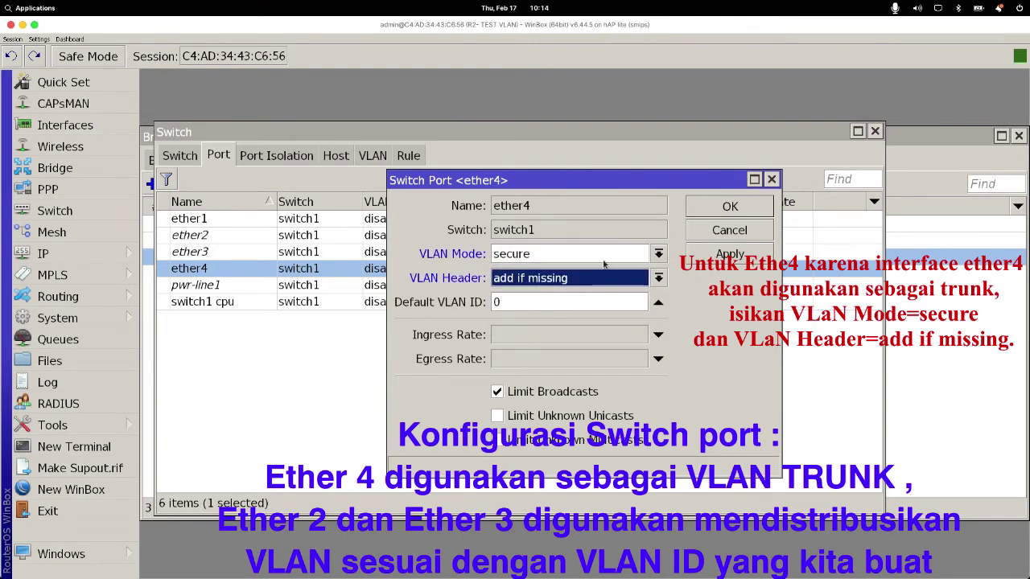
pyautogui.click(715, 255)
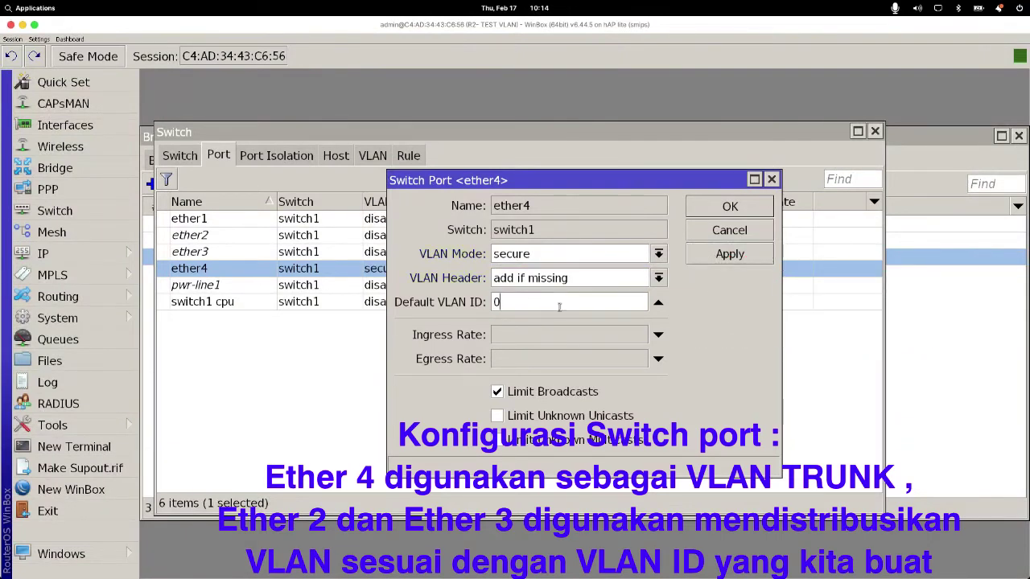
pyautogui.click(715, 207)
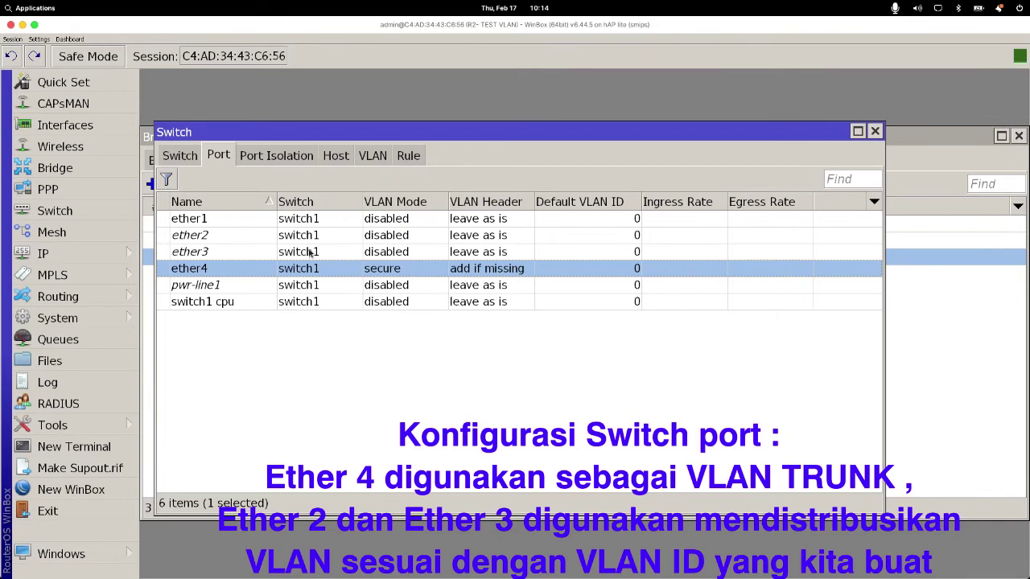
pyautogui.click(312, 253)
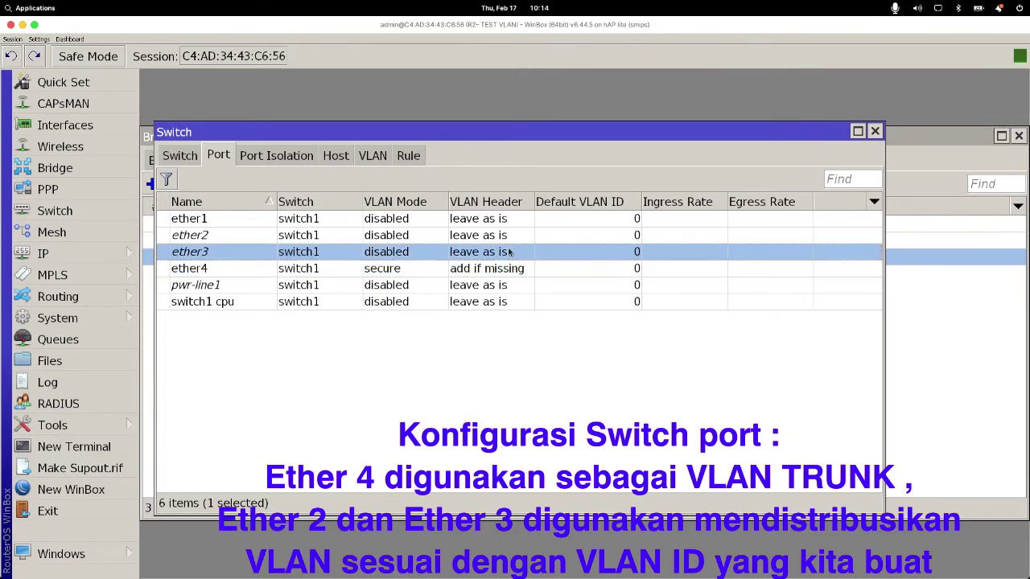
# Step: Give ether2 VLAN Mode secure, VLAN Header always strip and default VLAN ID 1
pyautogui.click(433, 240)
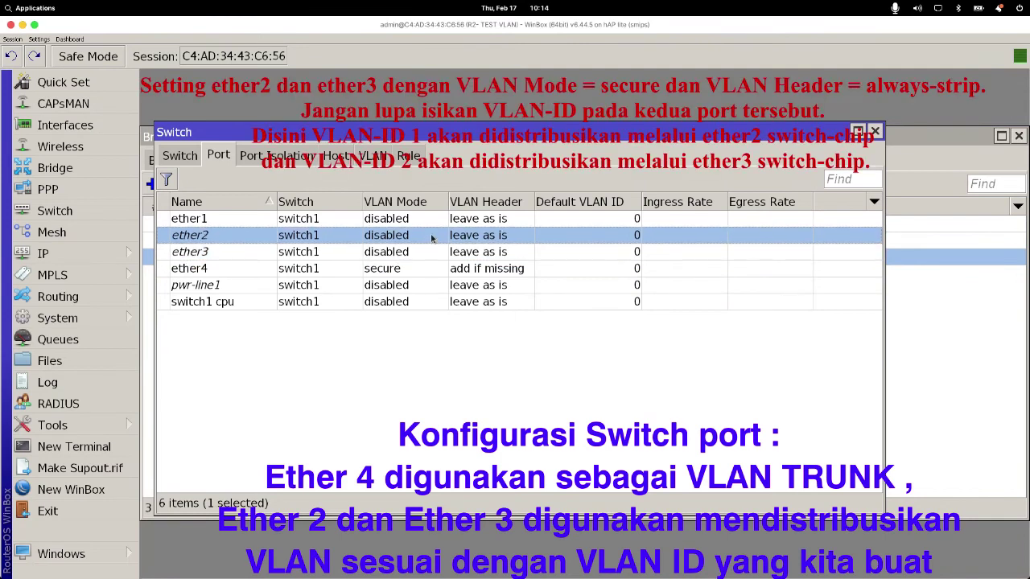
pyautogui.doubleClick(432, 238)
pyautogui.click(547, 255)
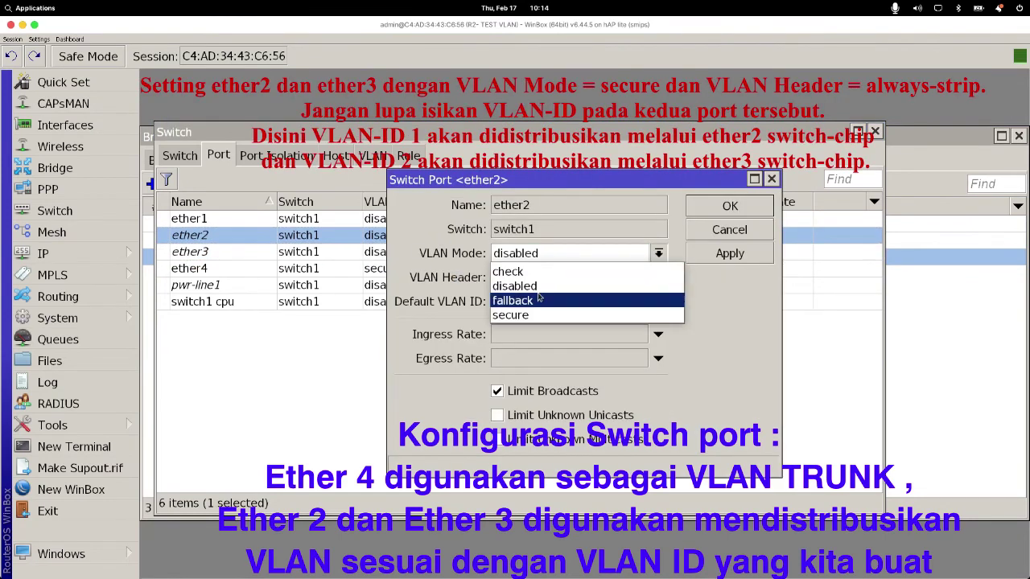
pyautogui.click(534, 314)
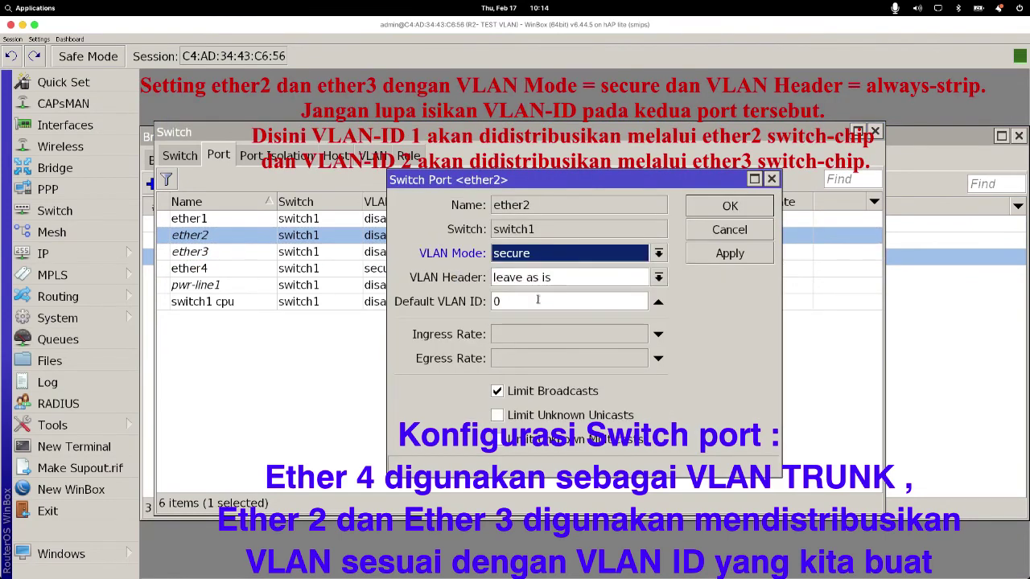
pyautogui.click(600, 278)
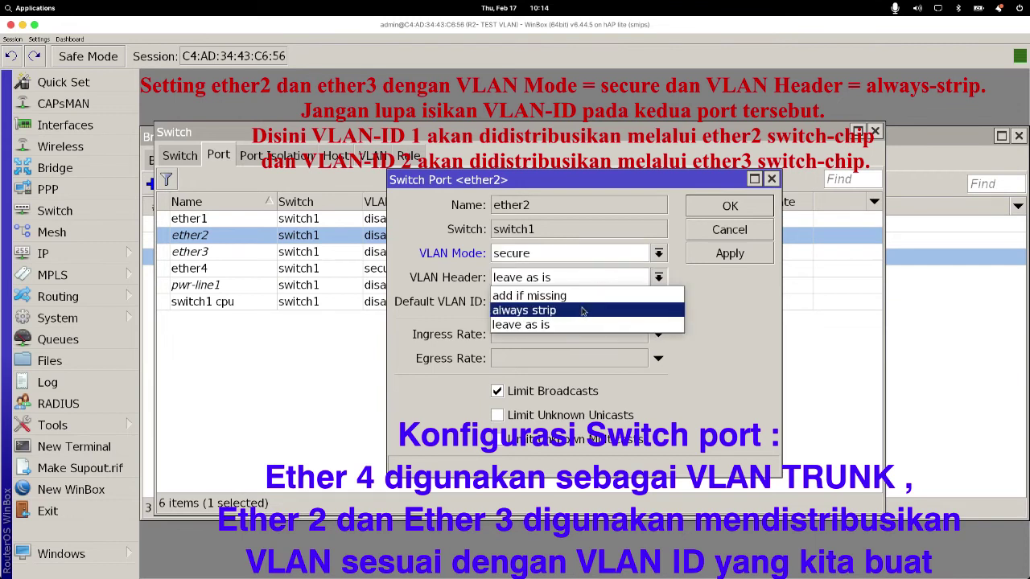
pyautogui.click(585, 309)
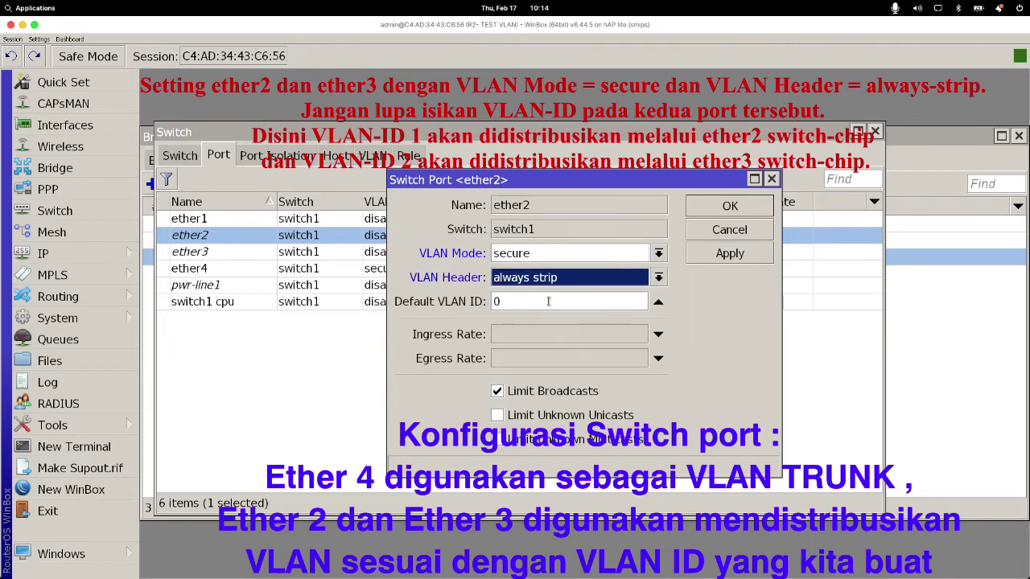
pyautogui.doubleClick(549, 301)
pyautogui.write('1')
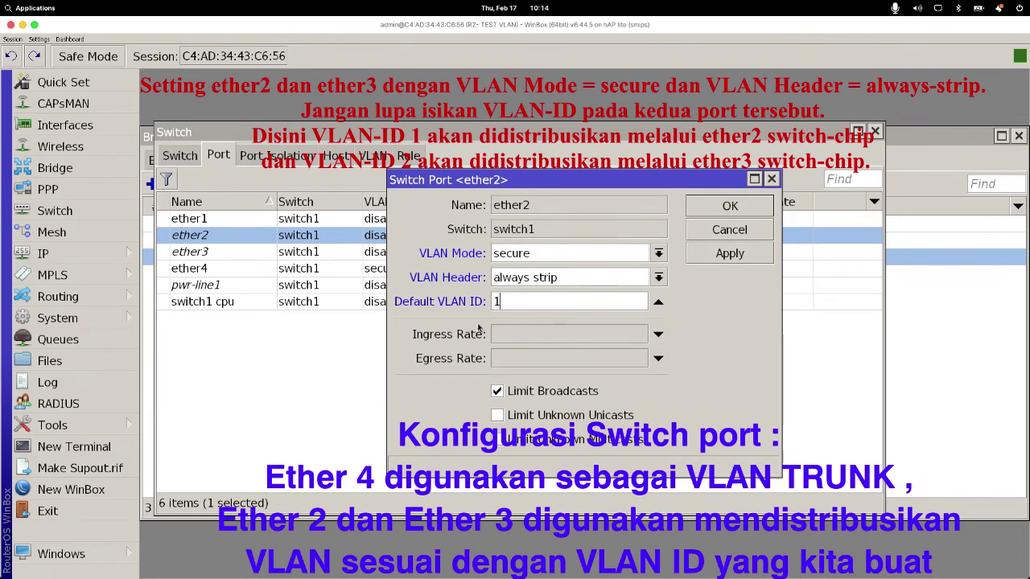
# Step: Confirm on the topology slide that ether2 is VLAN 1, then apply and close ether2's settings
pyautogui.moveTo(595, 567)
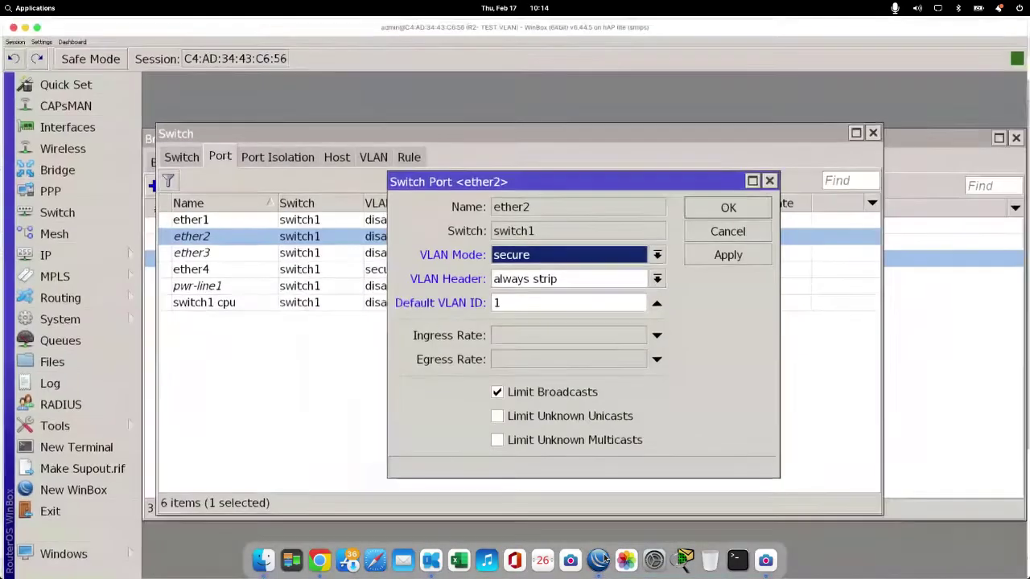
pyautogui.click(431, 561)
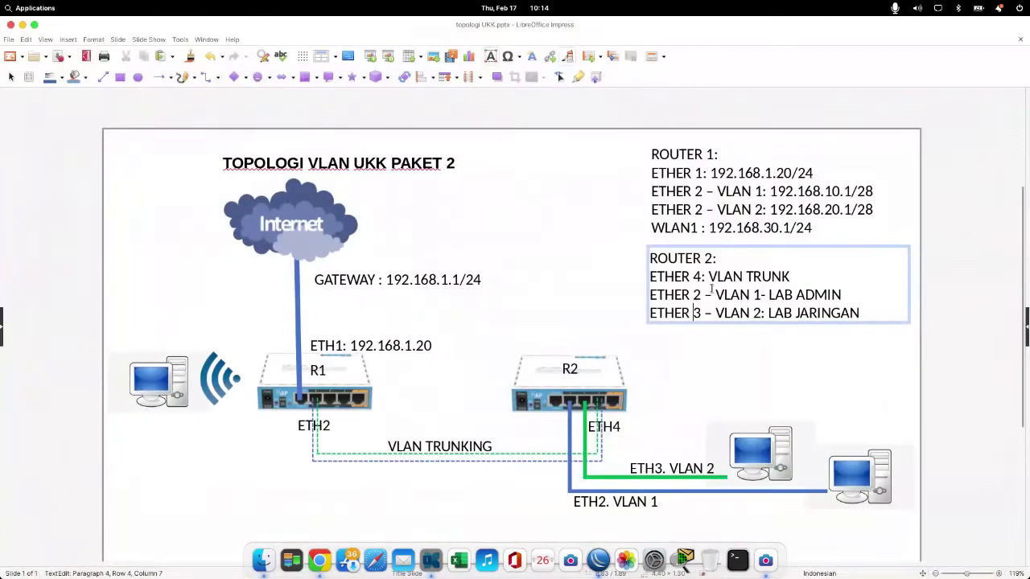
pyautogui.click(760, 295)
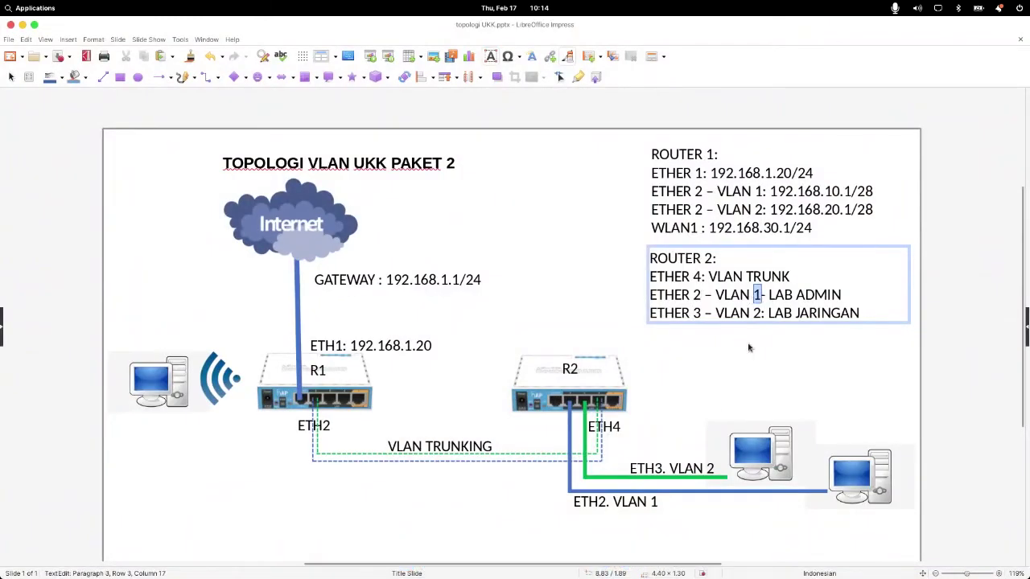
pyautogui.click(597, 561)
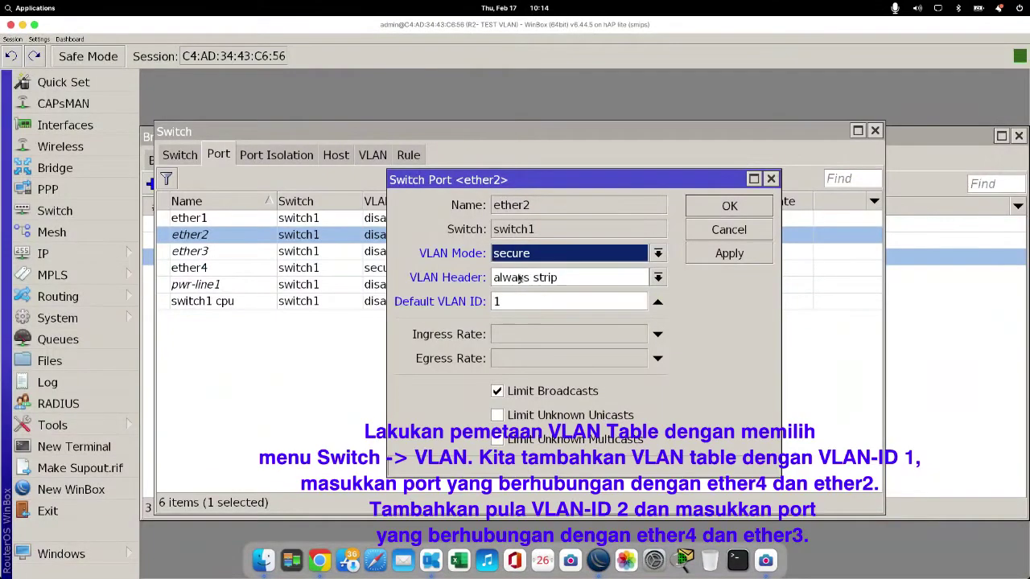
pyautogui.click(738, 254)
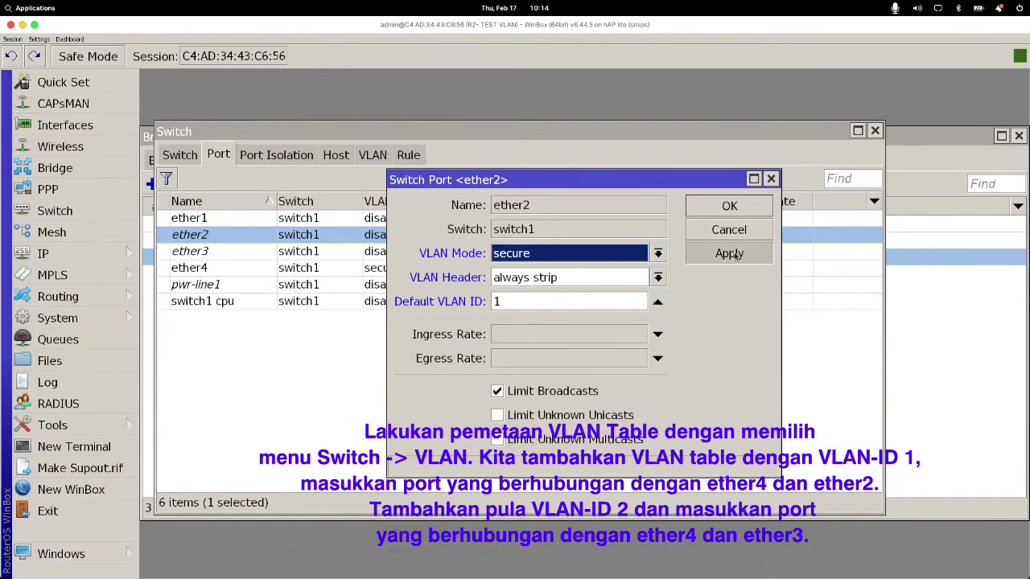
pyautogui.click(733, 207)
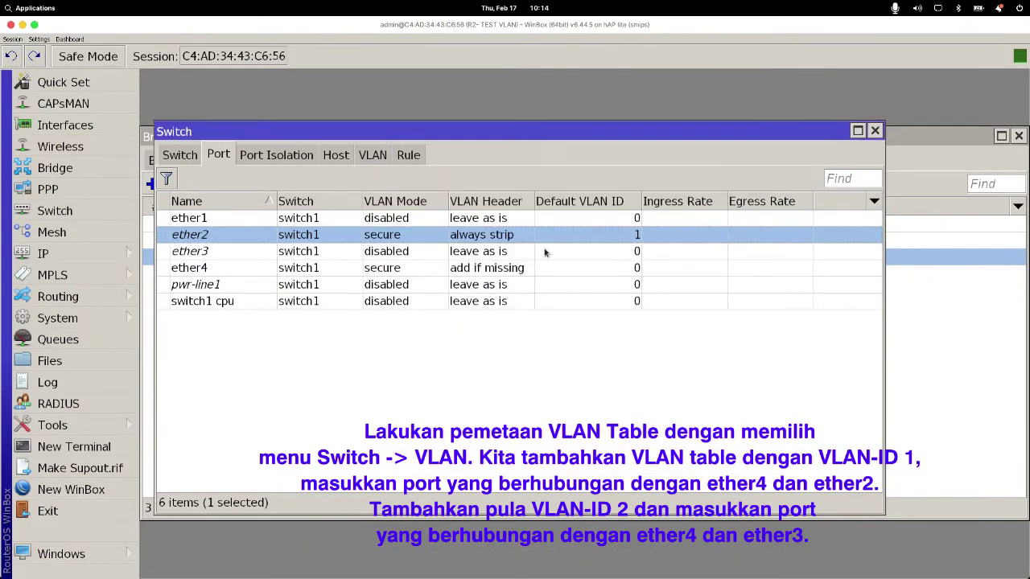
# Step: Give ether3 VLAN Mode secure, VLAN Header always strip and default VLAN ID 2, and apply
pyautogui.click(492, 254)
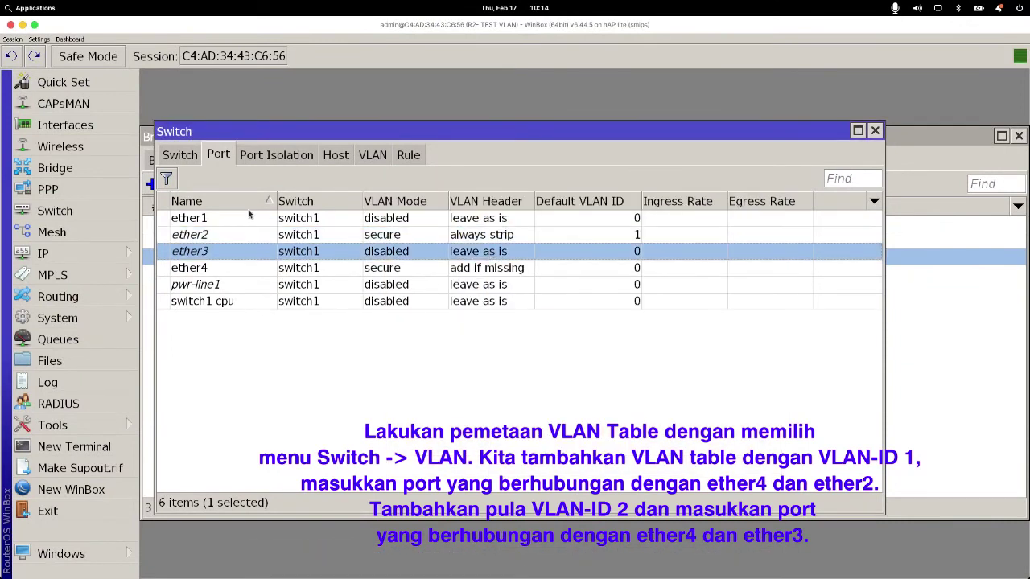
pyautogui.doubleClick(225, 253)
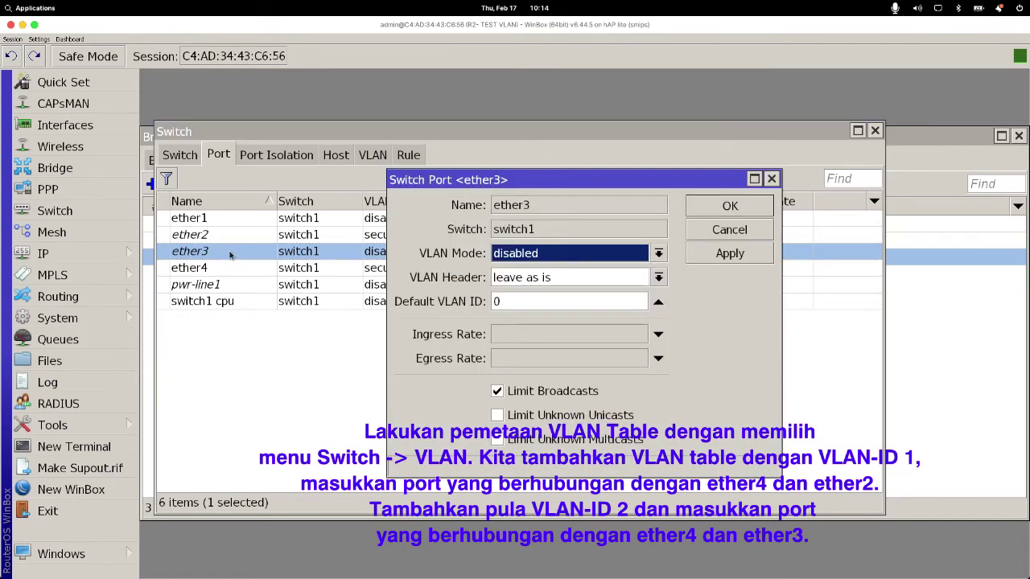
pyautogui.click(545, 256)
pyautogui.click(540, 314)
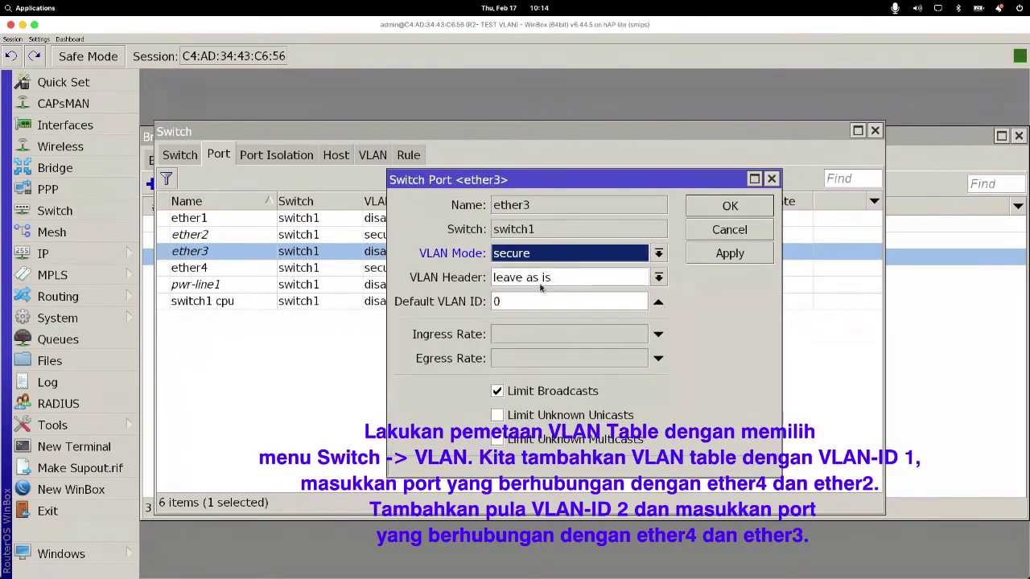
pyautogui.click(544, 279)
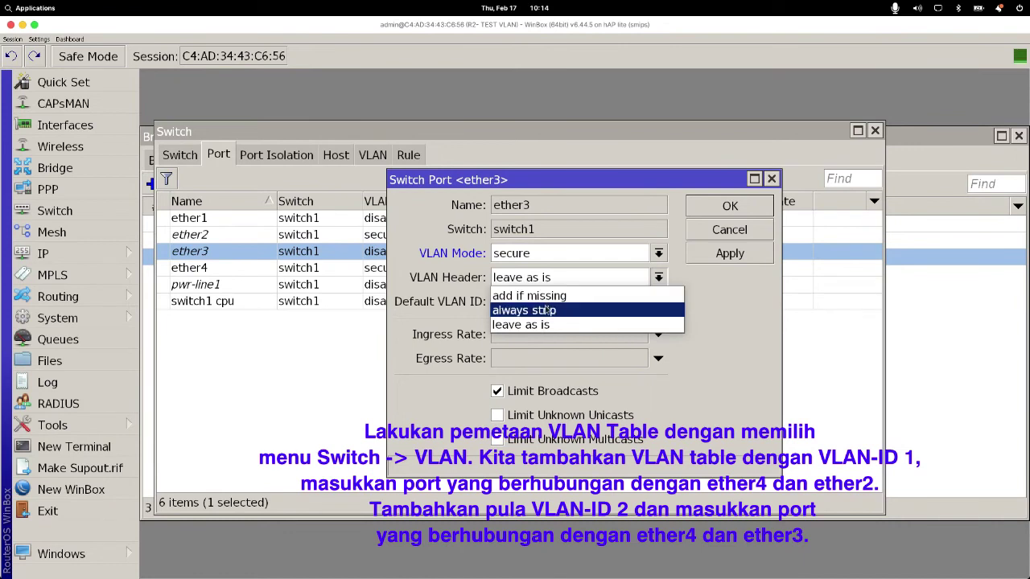
pyautogui.click(544, 310)
pyautogui.press('Tab')
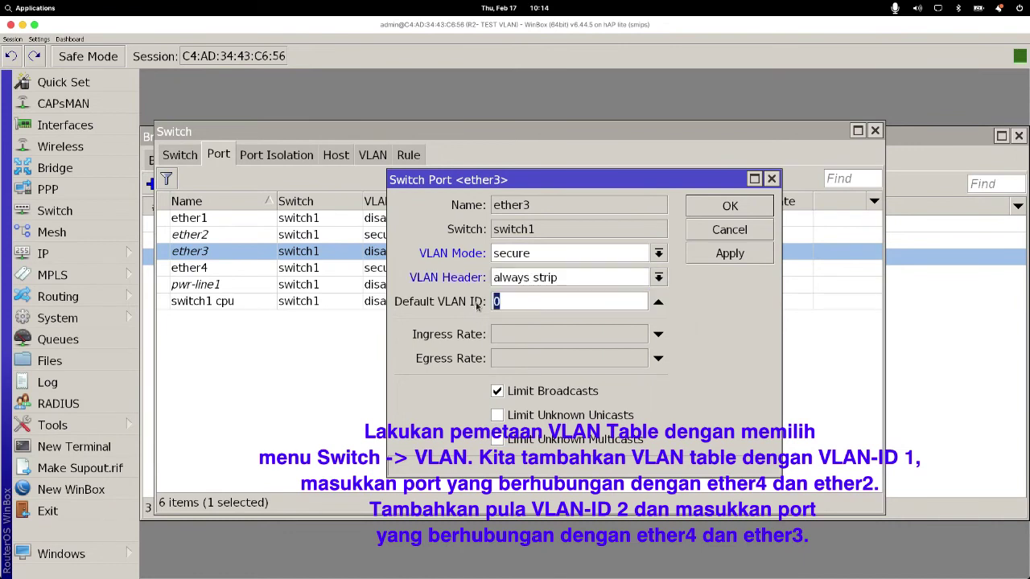
pyautogui.write('2')
pyautogui.click(709, 257)
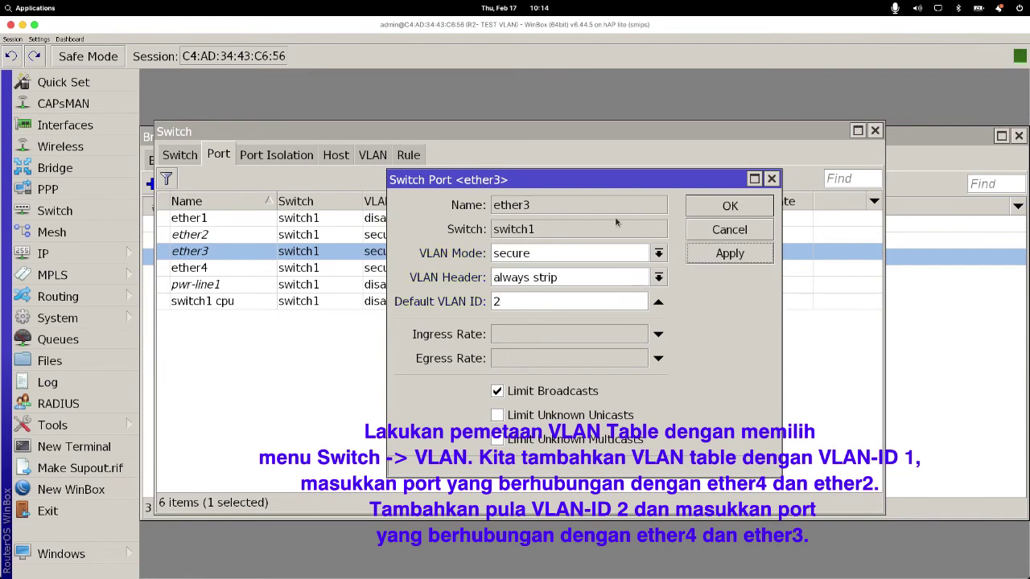
pyautogui.click(764, 209)
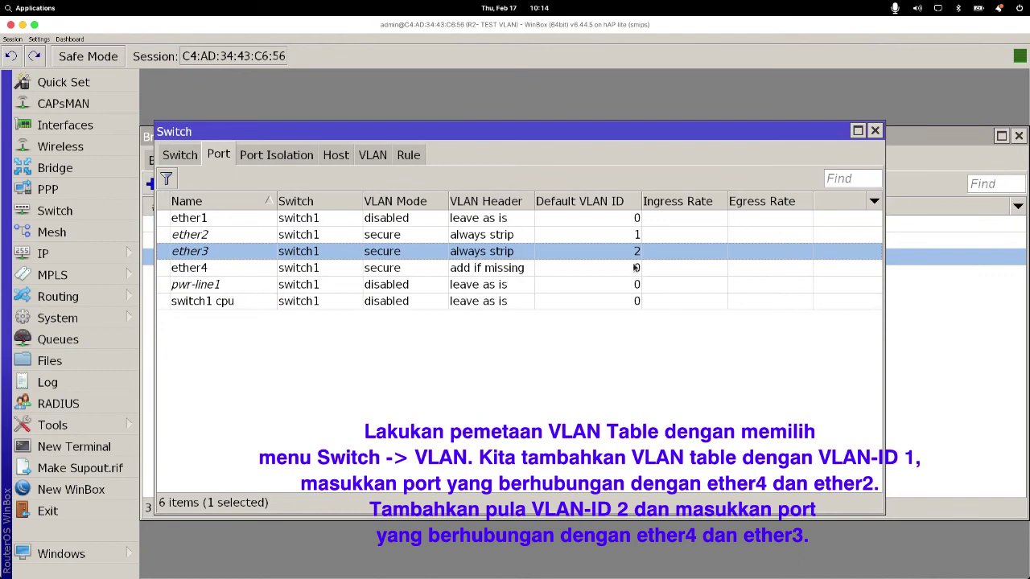
# Step: Review the ether4, ether2 and ether3 rows in the switch port list
pyautogui.click(641, 270)
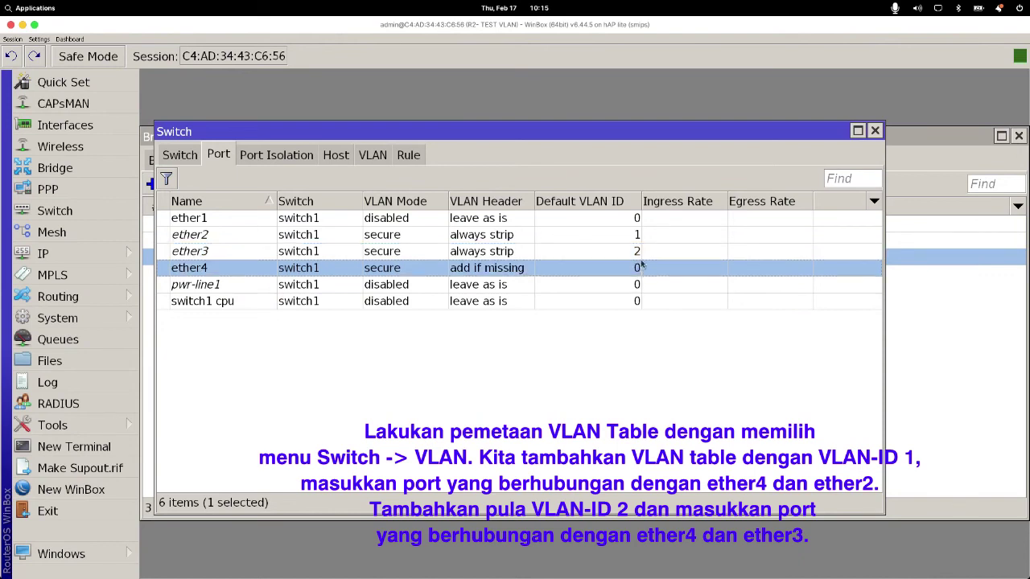
pyautogui.click(638, 235)
pyautogui.click(638, 253)
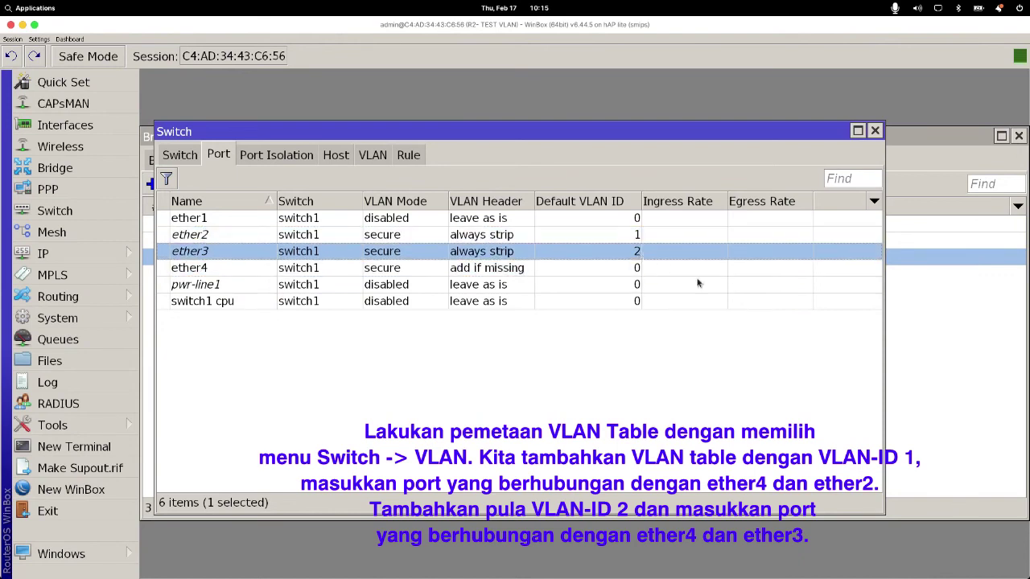
# Step: Add a new entry on the Switch VLAN tab, then bring up the Impress topology slide
pyautogui.click(373, 156)
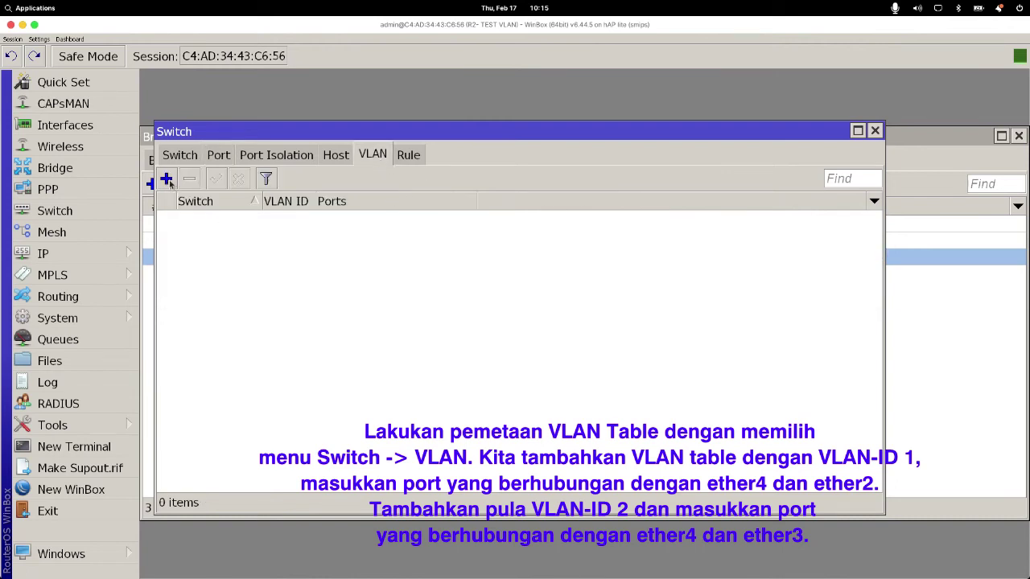
pyautogui.click(166, 180)
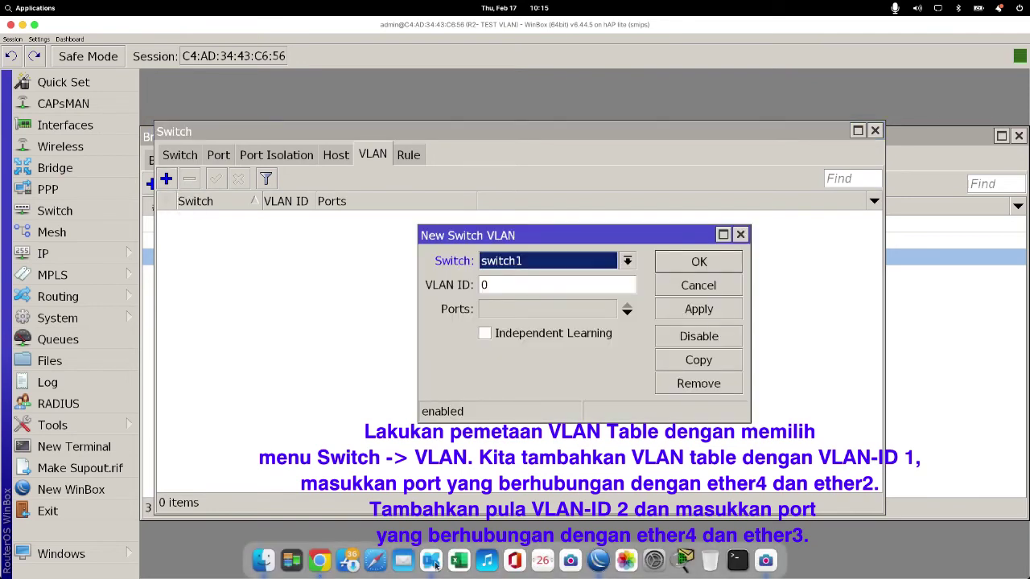
pyautogui.click(430, 561)
pyautogui.click(354, 439)
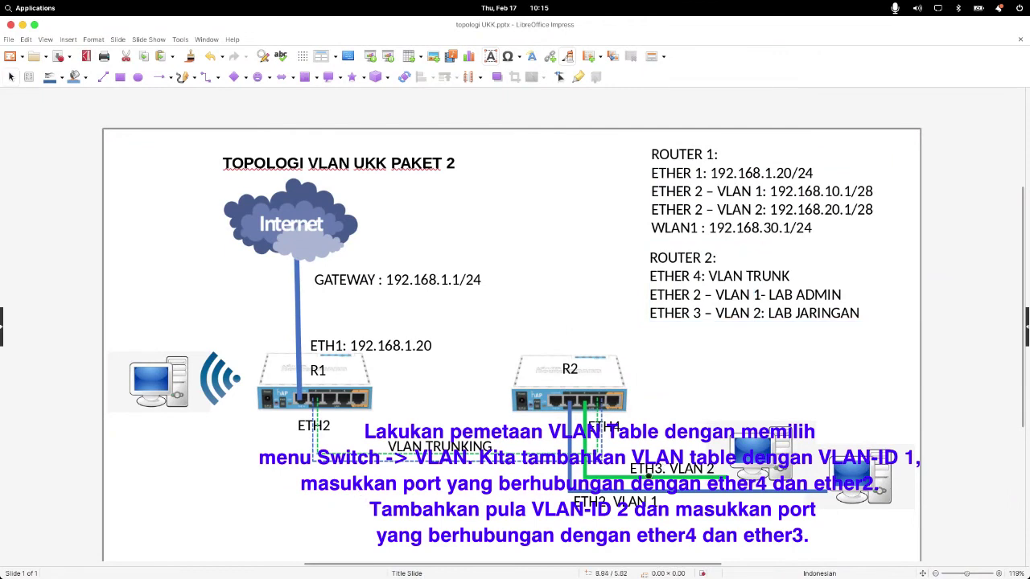
# Step: Check the ETH2. VLAN 1 and ETH3. VLAN 2 labels, then go back to WinBox
pyautogui.click(654, 500)
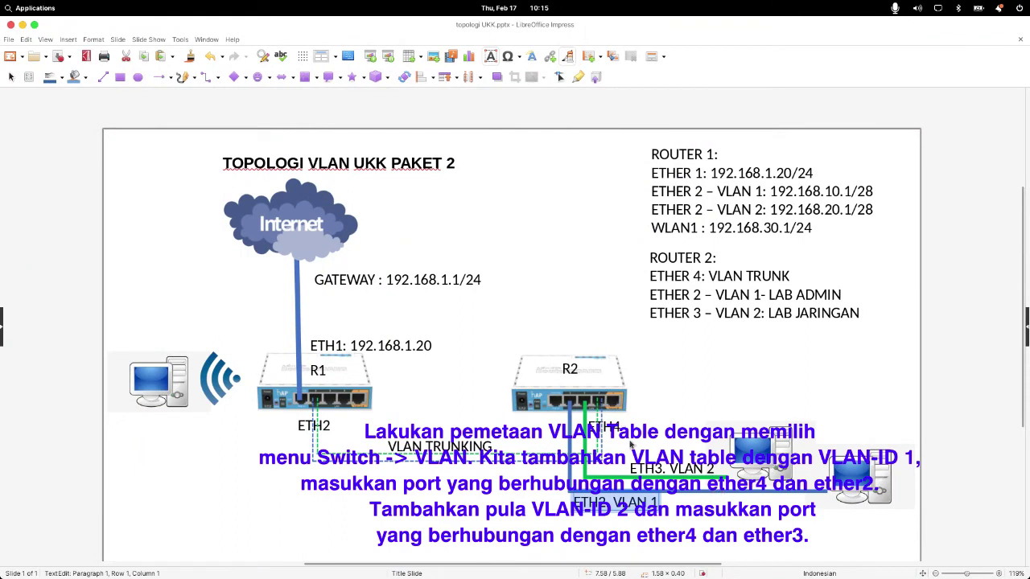
pyautogui.click(690, 470)
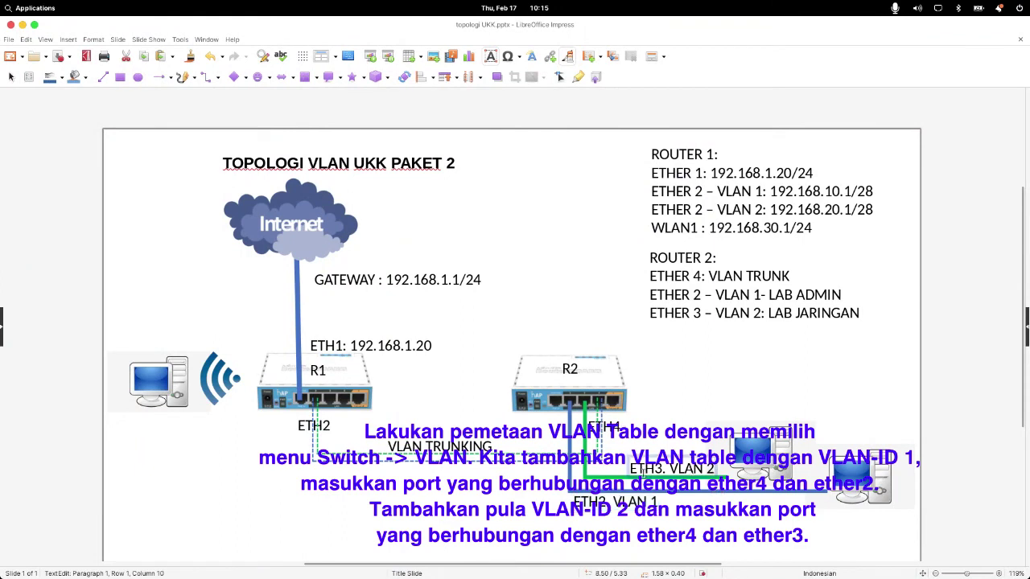
pyautogui.moveTo(640, 470); pyautogui.dragTo(721, 468)
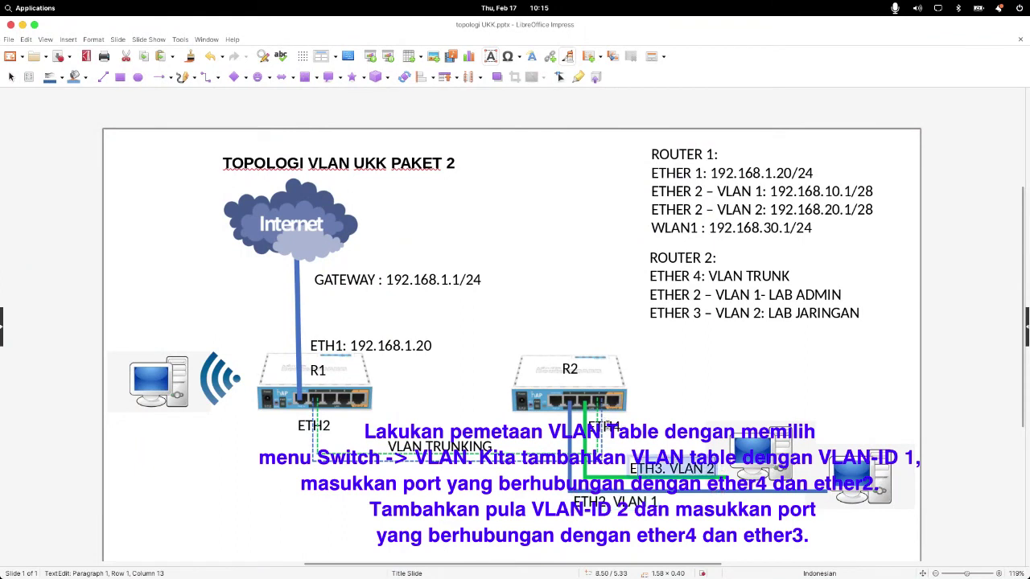
pyautogui.click(618, 424)
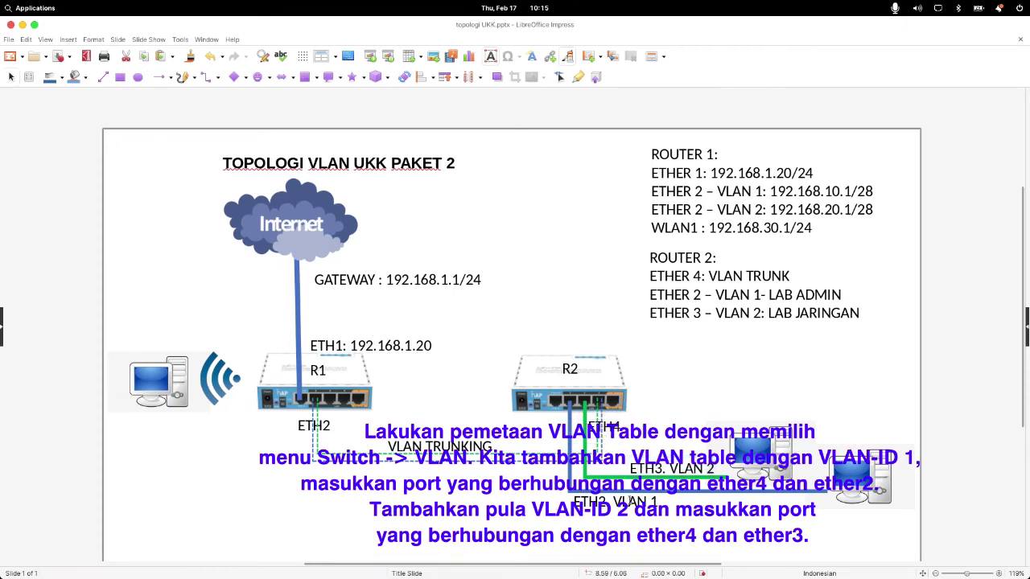
pyautogui.click(628, 502)
pyautogui.click(584, 499)
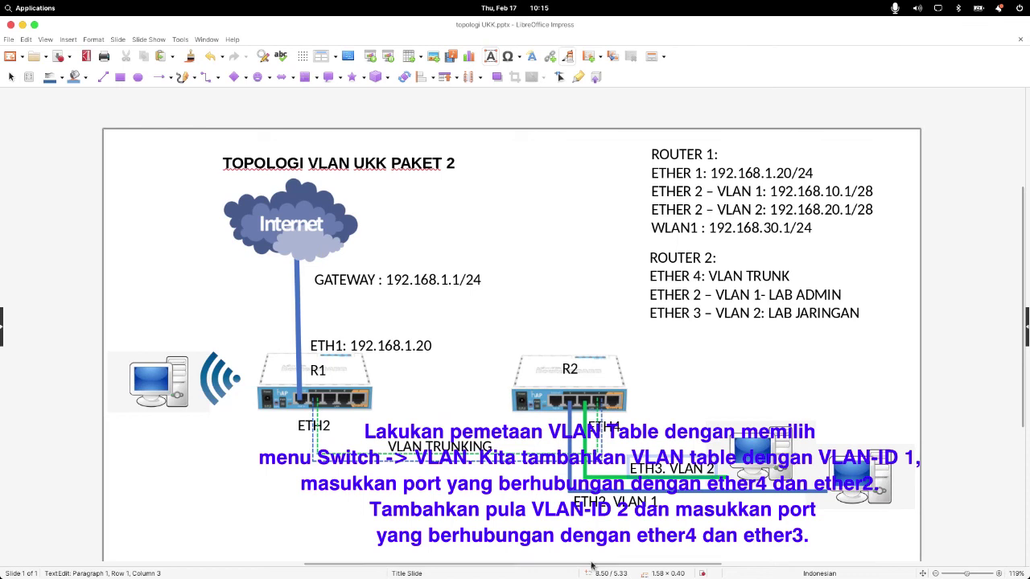
pyautogui.click(599, 561)
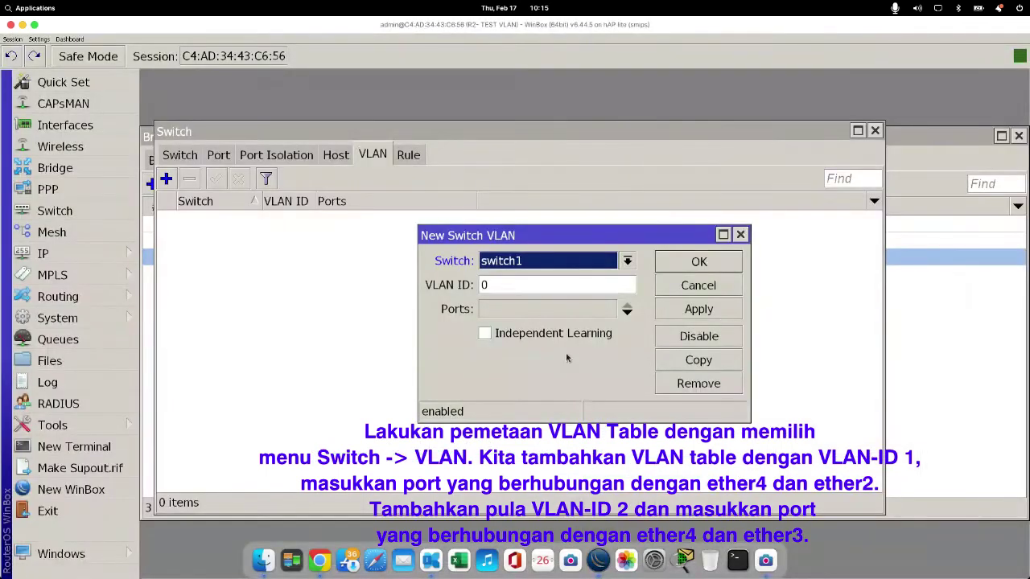
# Step: Create switch1 VLAN ID 1 with ports ether4 and ether2, apply and close the form
pyautogui.doubleClick(527, 290)
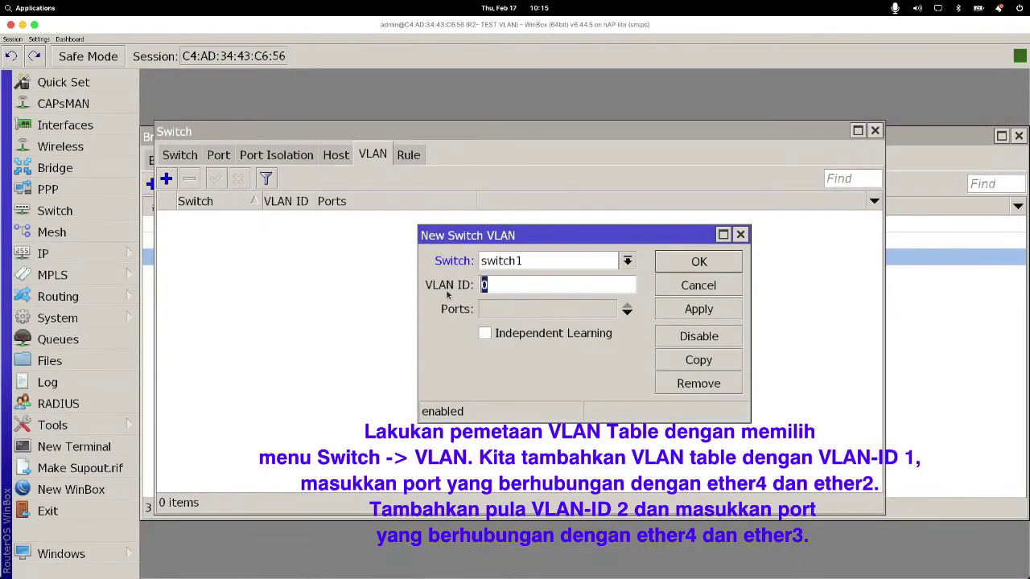
pyautogui.write('1')
pyautogui.click(626, 312)
pyautogui.click(609, 308)
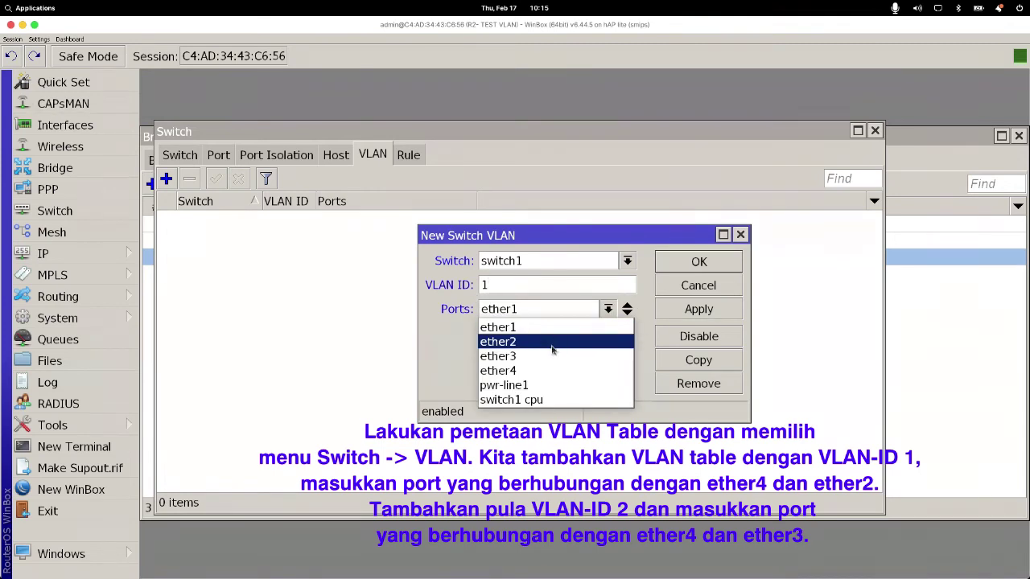
pyautogui.click(547, 372)
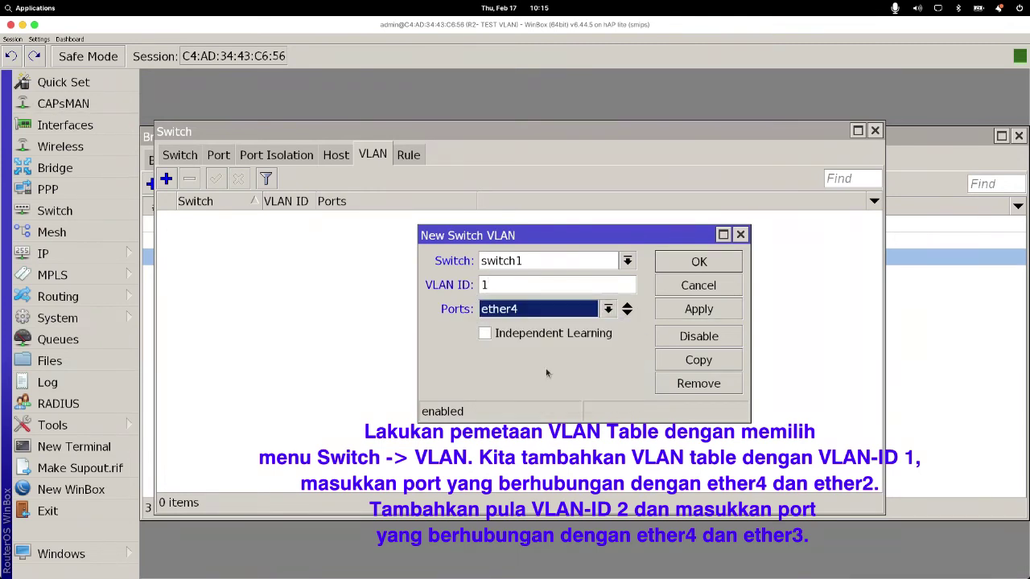
pyautogui.click(627, 312)
pyautogui.click(608, 332)
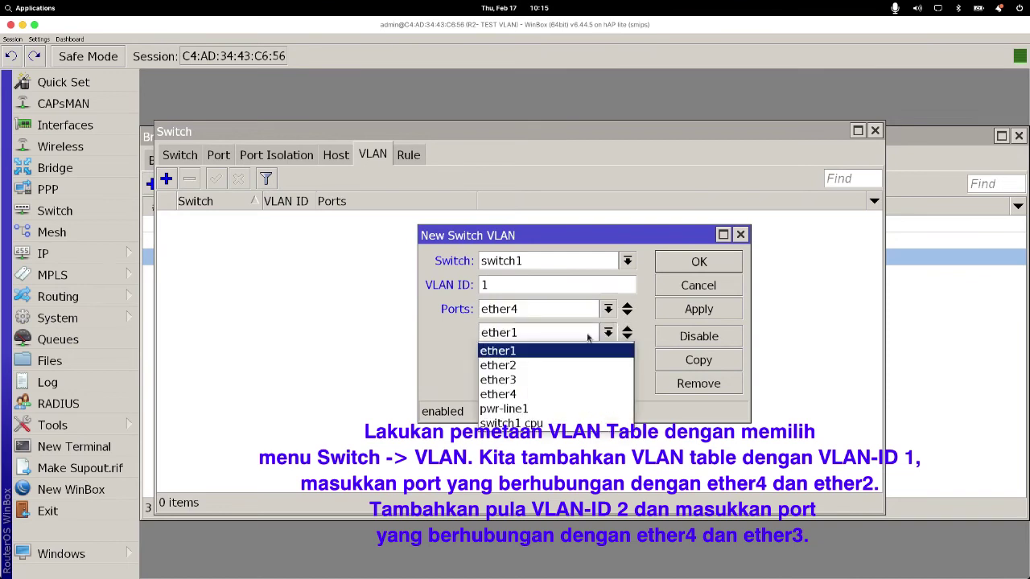
pyautogui.click(547, 363)
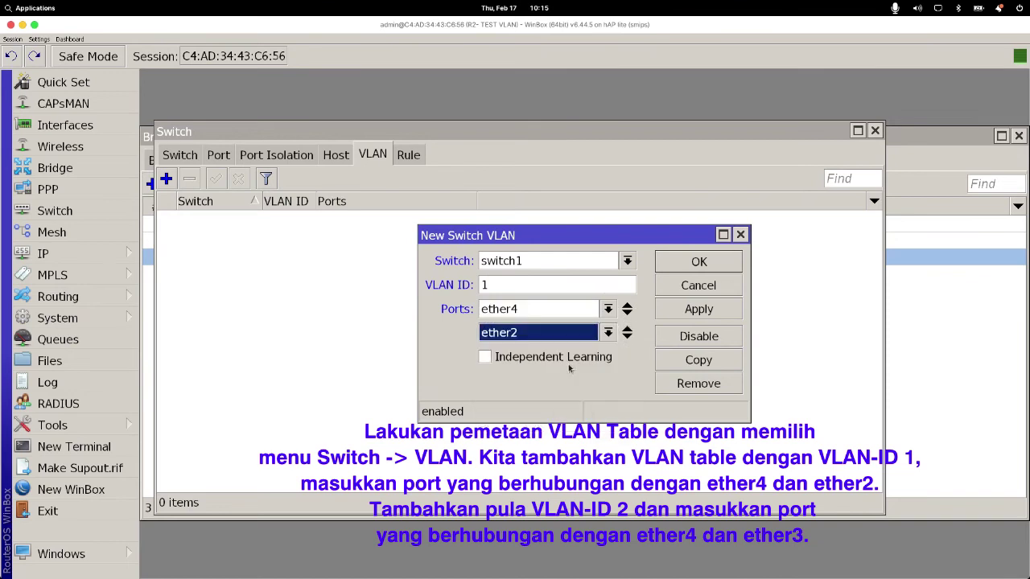
pyautogui.click(702, 314)
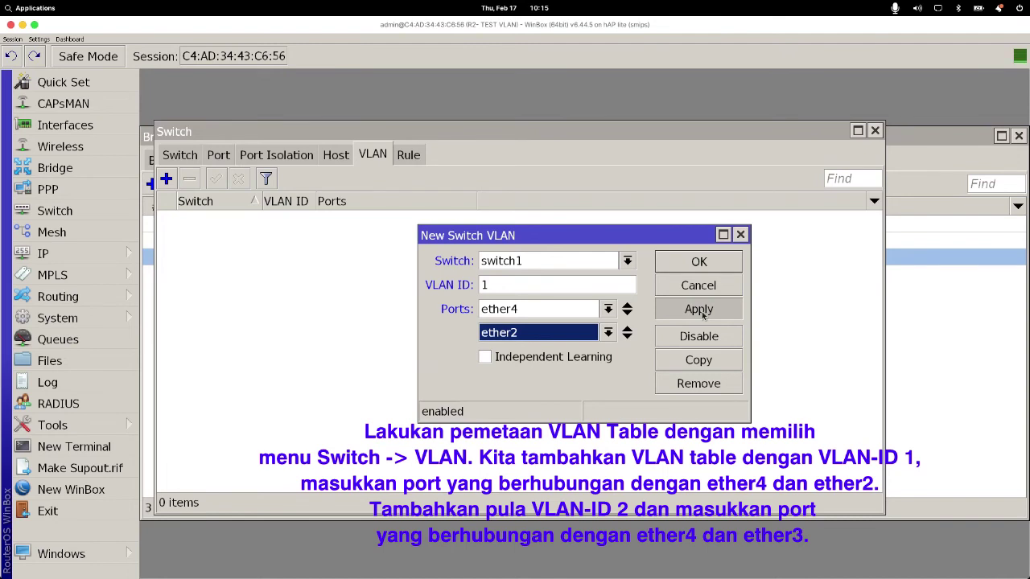
pyautogui.click(703, 314)
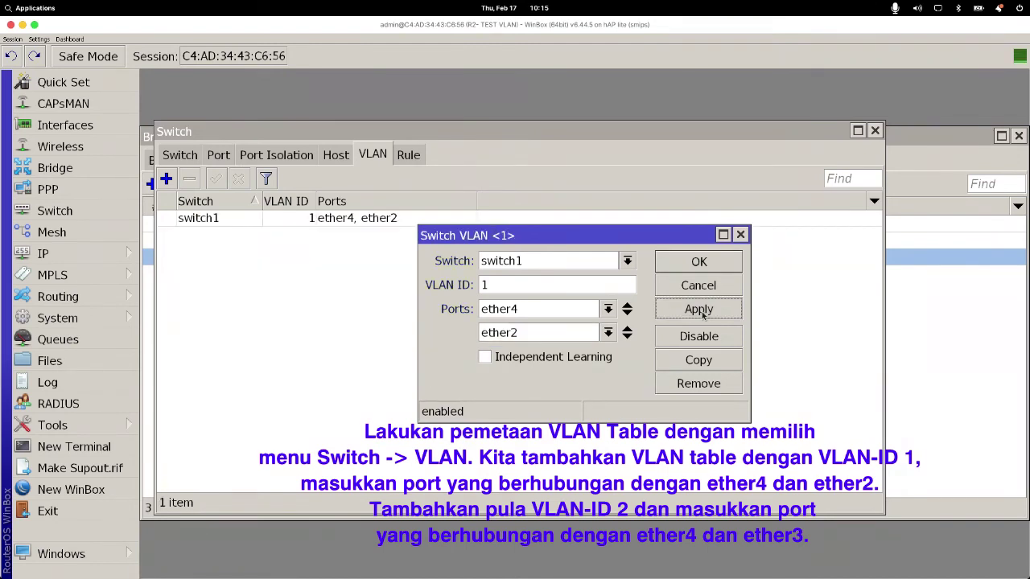
pyautogui.click(701, 264)
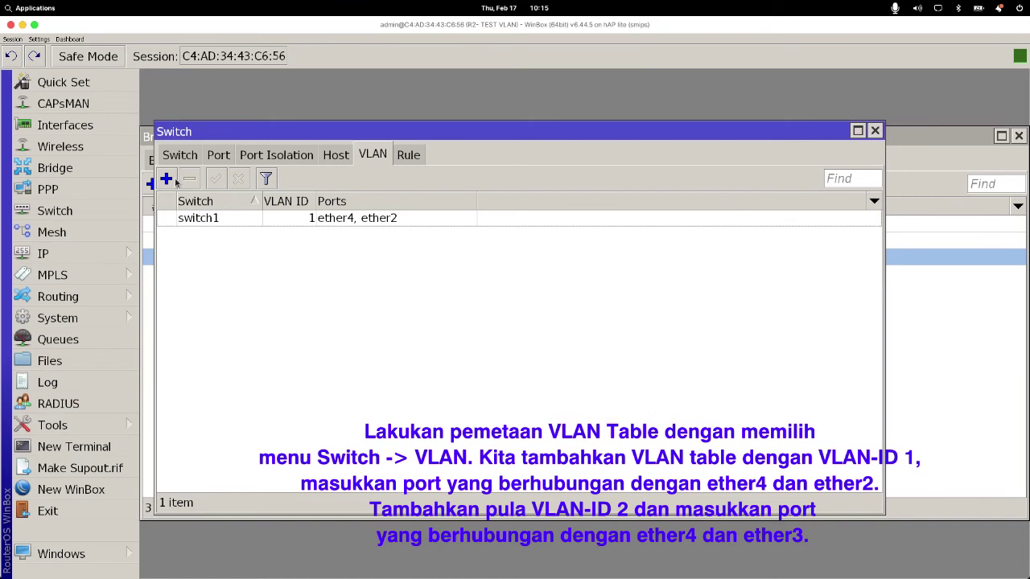
# Step: Add a switch1 VLAN entry with VLAN ID 2 on ports ether4 and ether3
pyautogui.click(166, 180)
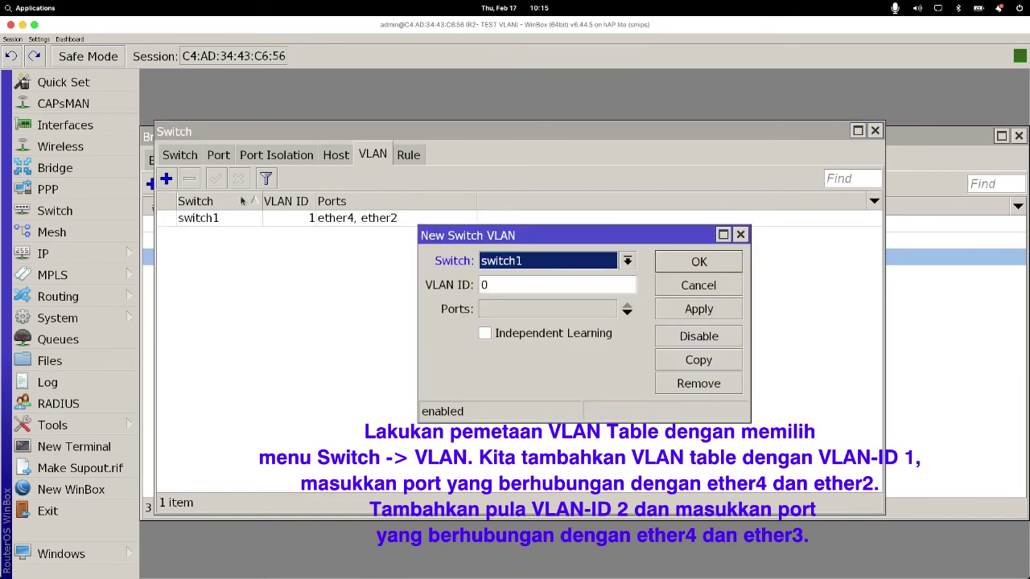
pyautogui.click(590, 265)
pyautogui.click(592, 264)
pyautogui.press('Tab')
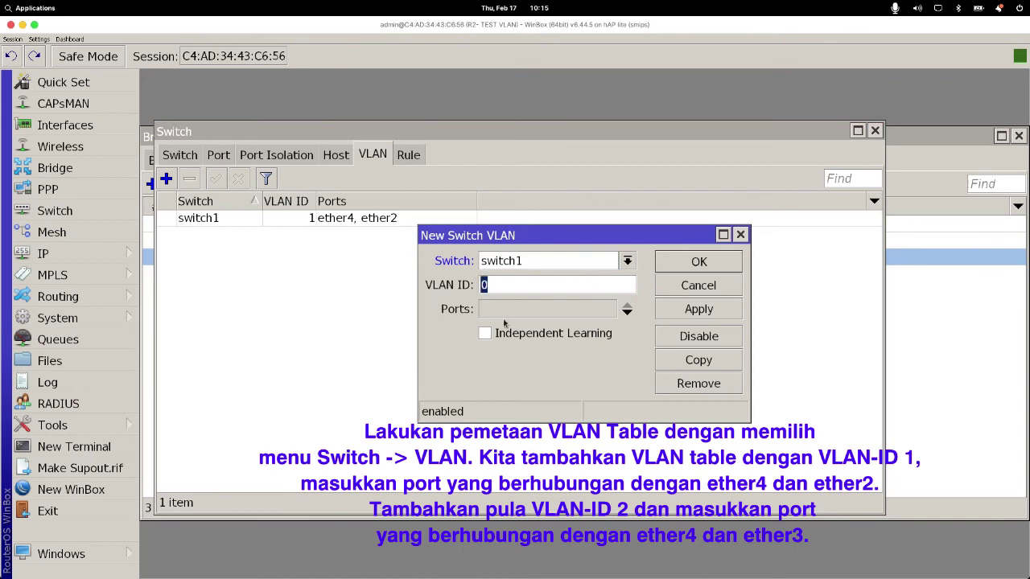
pyautogui.write('2')
pyautogui.click(621, 306)
pyautogui.click(608, 309)
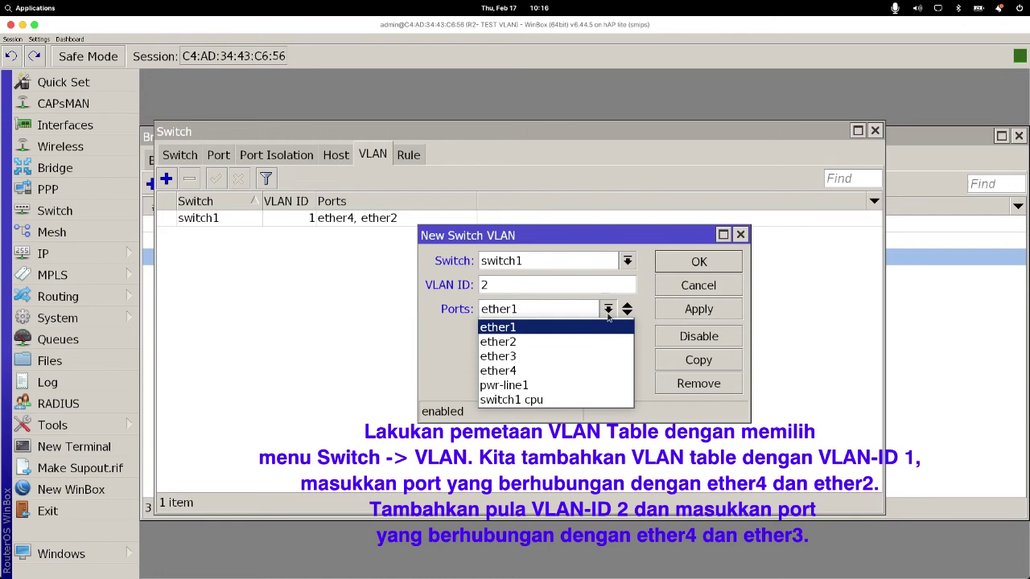
pyautogui.click(563, 370)
pyautogui.click(627, 312)
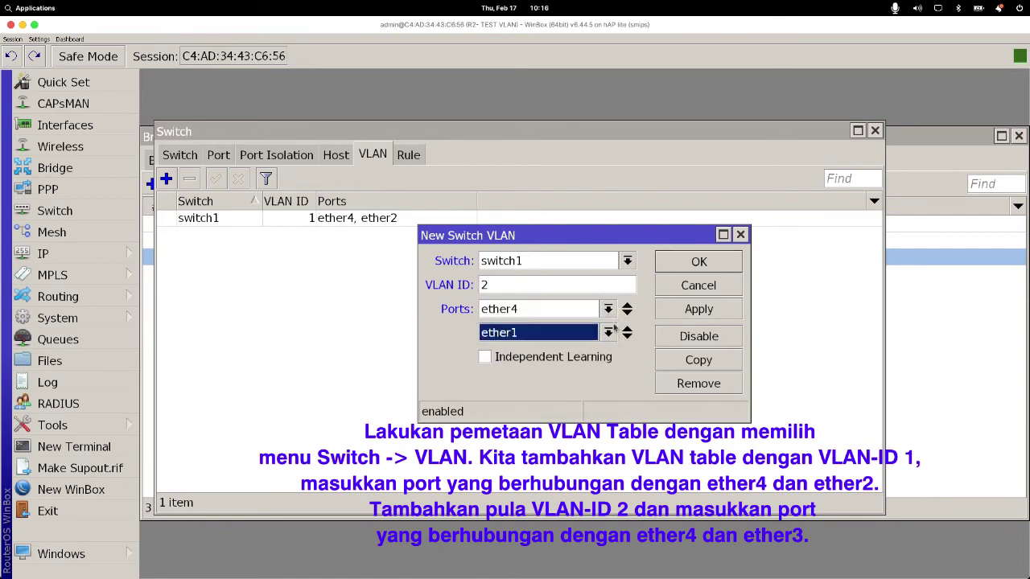
pyautogui.click(600, 333)
pyautogui.click(563, 380)
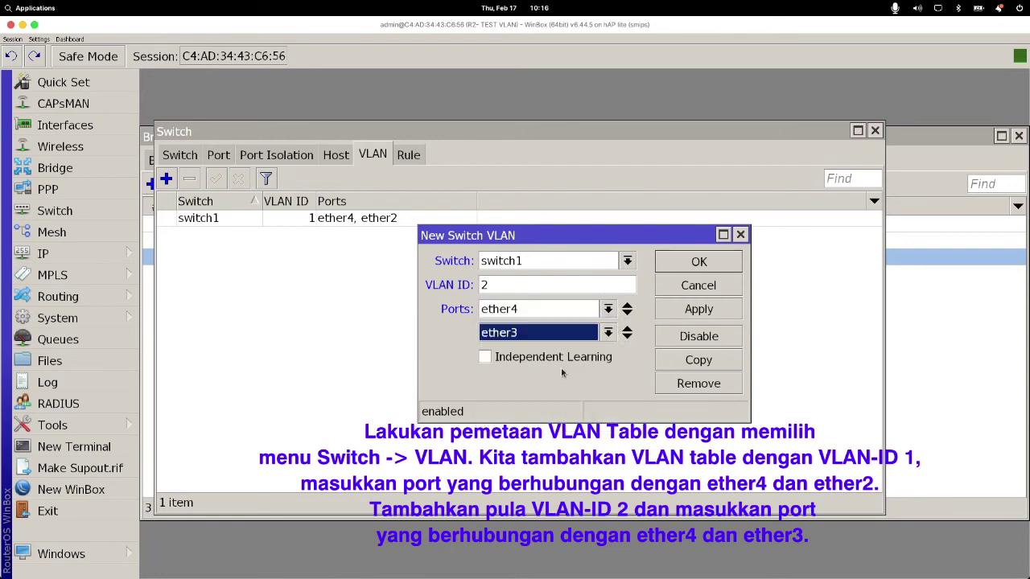
pyautogui.click(675, 314)
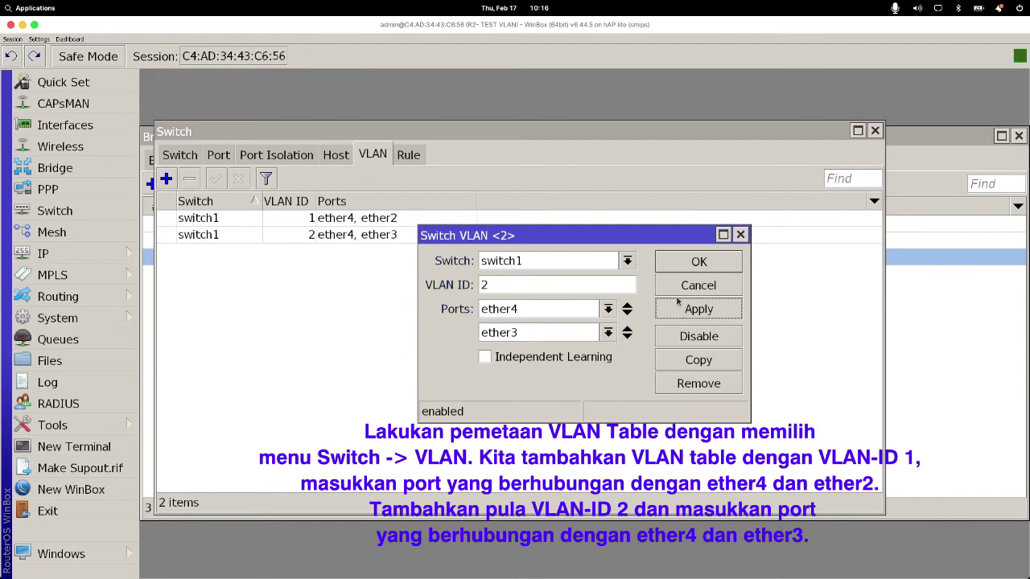
pyautogui.click(697, 266)
# Step: Review the VLAN 1 and VLAN 2 entries, then bring up the Impress topology slide
pyautogui.click(351, 224)
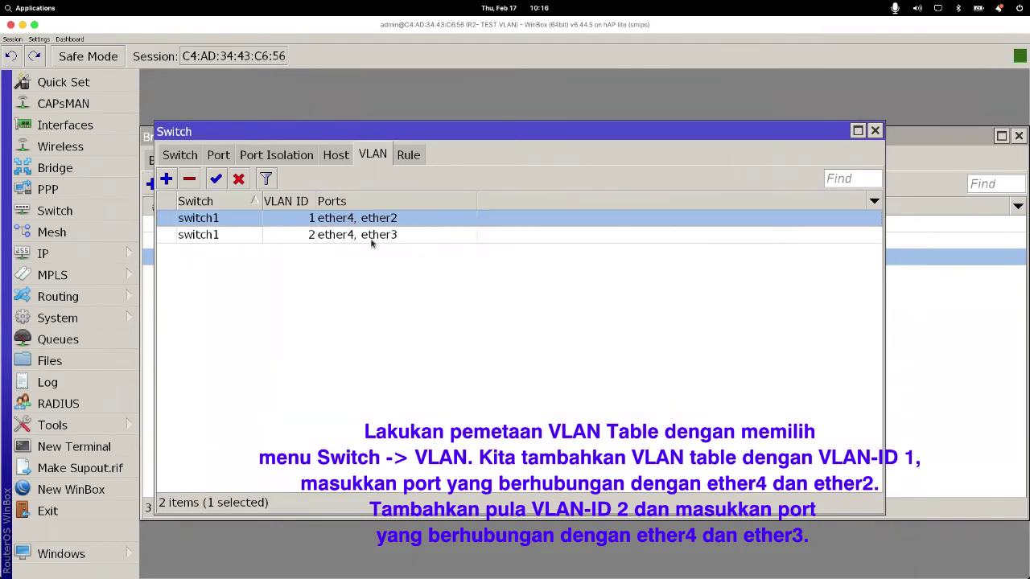
pyautogui.click(373, 239)
pyautogui.moveTo(591, 572)
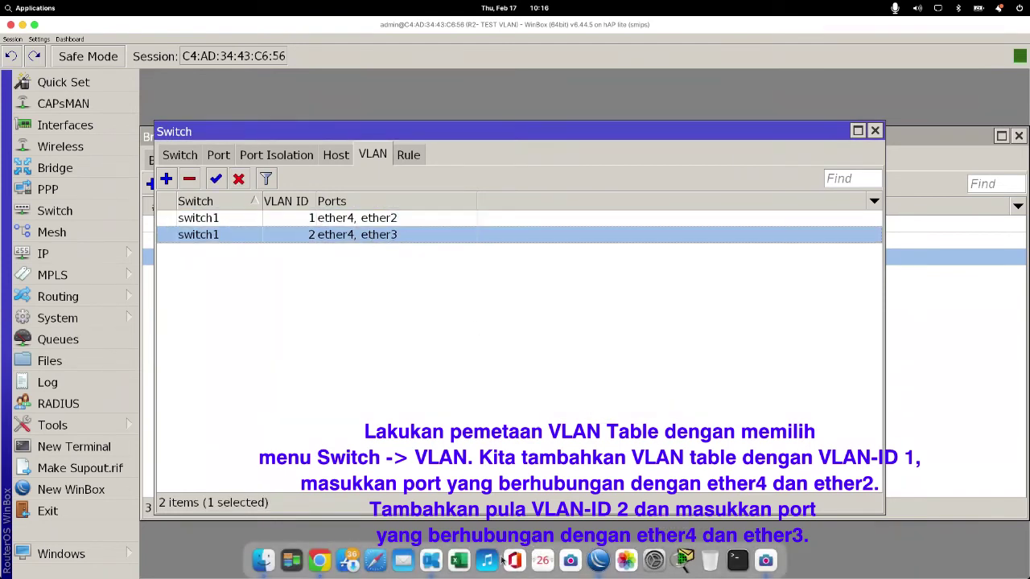
pyautogui.click(438, 565)
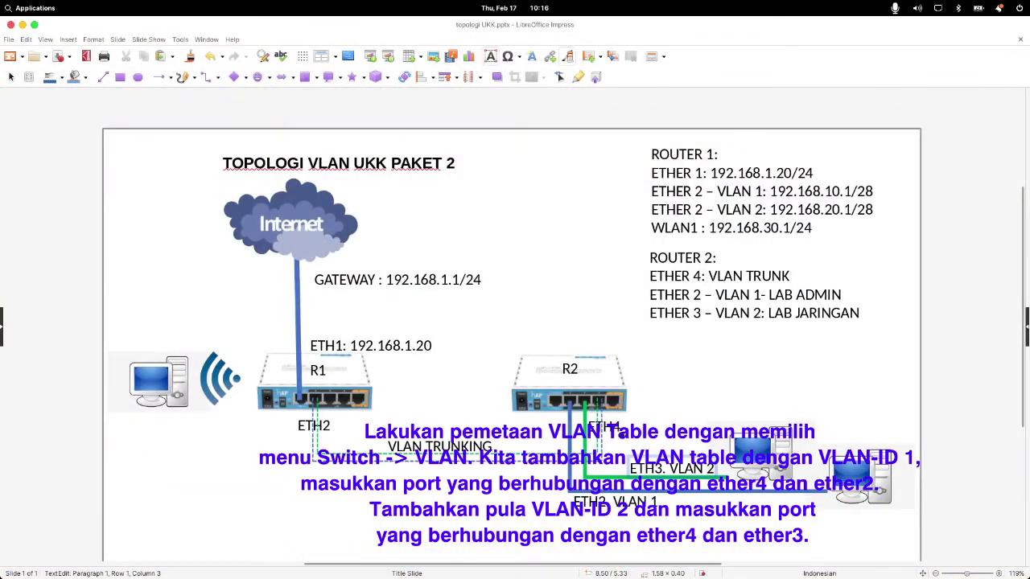
# Step: Point out the ETH4, ETH2. VLAN 1 and ETH3. VLAN 2 labels on the slide
pyautogui.click(609, 429)
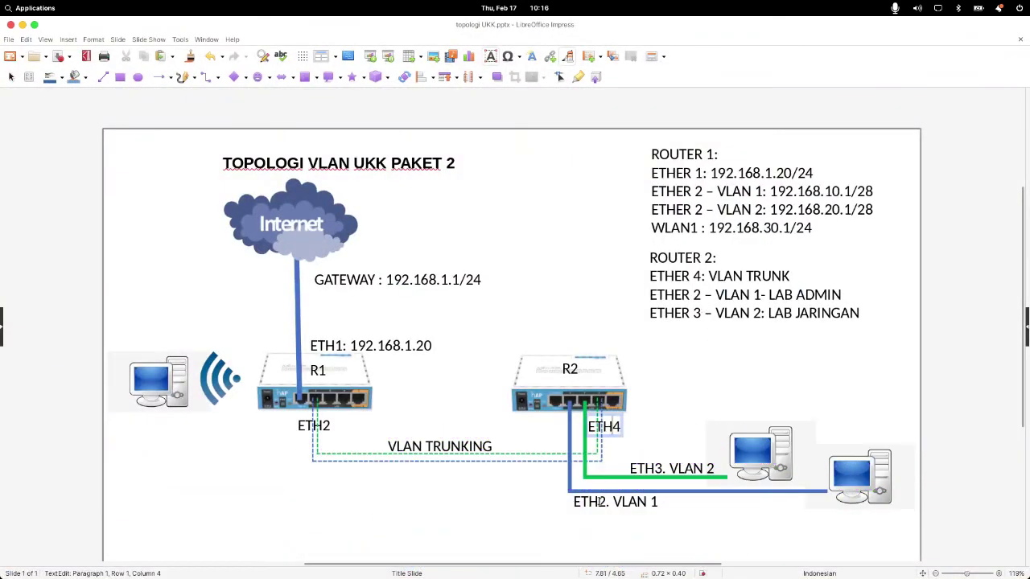
pyautogui.click(597, 502)
pyautogui.click(614, 429)
pyautogui.click(645, 466)
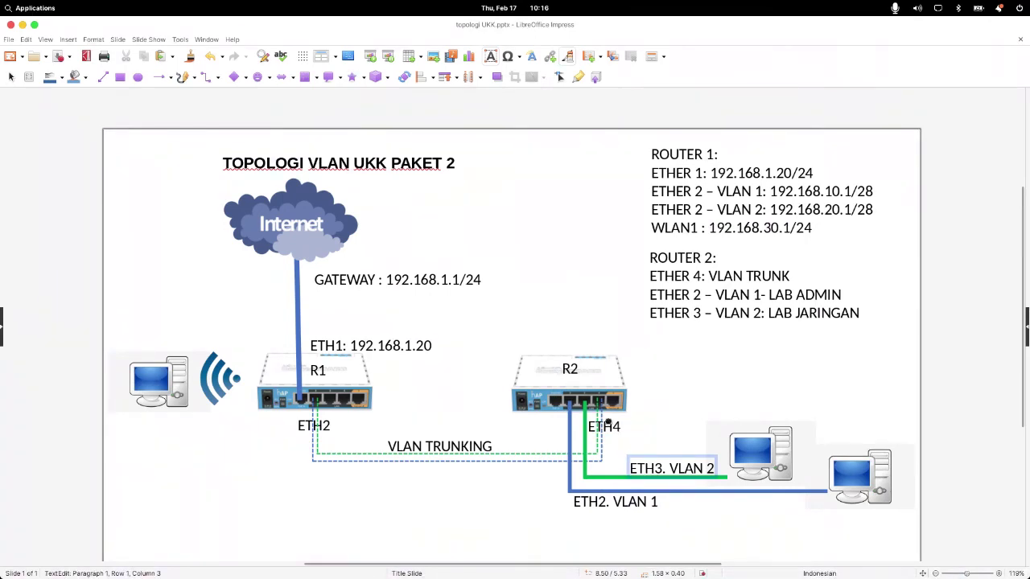
pyautogui.doubleClick(609, 427)
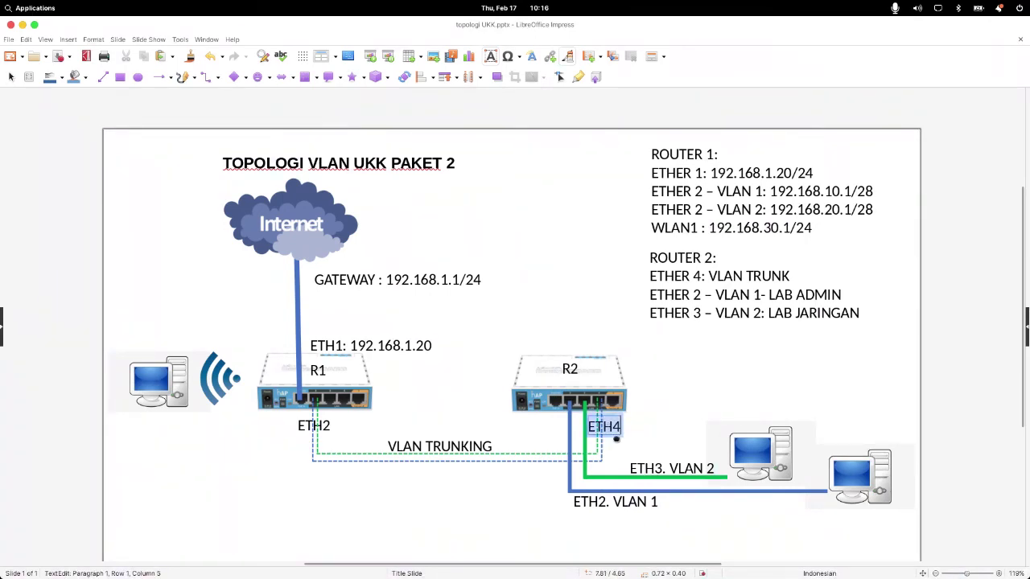
pyautogui.doubleClick(602, 504)
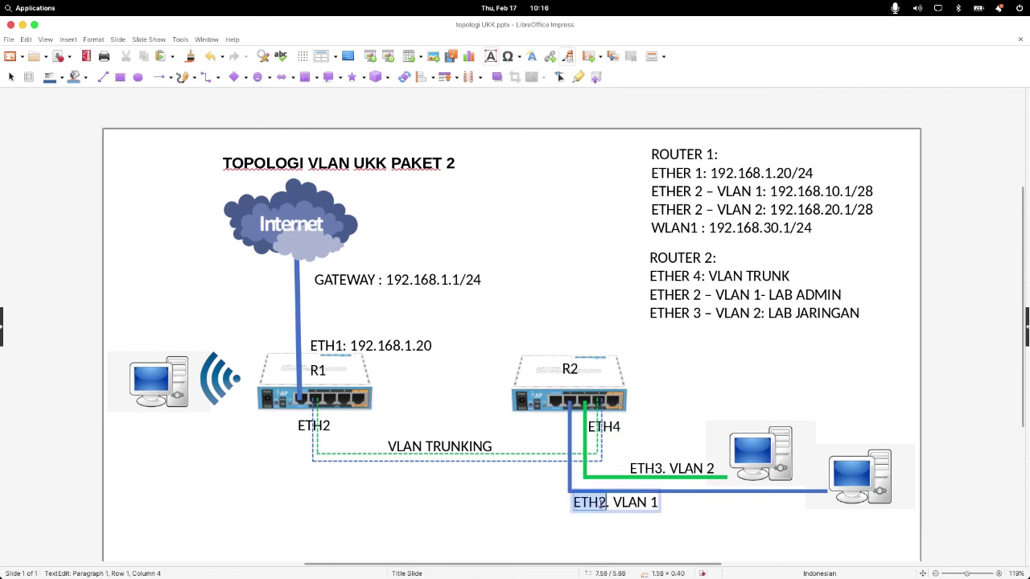
pyautogui.doubleClick(610, 424)
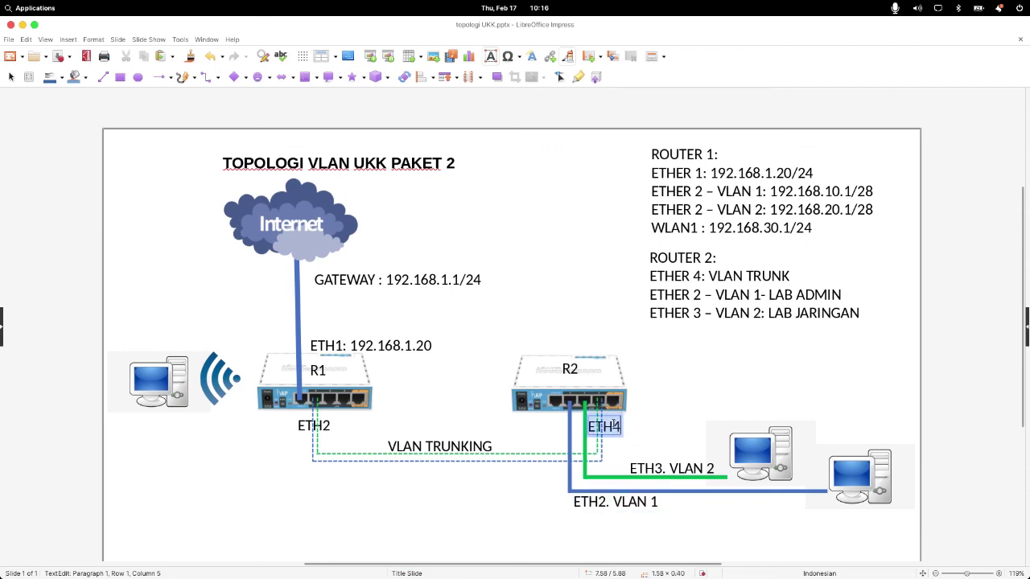
pyautogui.doubleClick(644, 469)
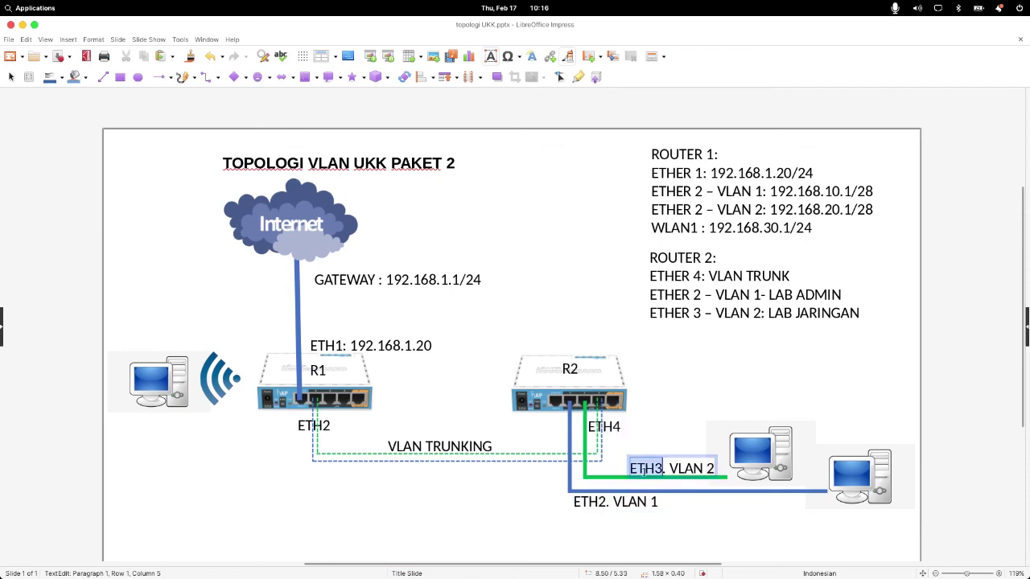
pyautogui.click(513, 499)
# Step: Point out the blue VLAN 1 and green VLAN 2 lines, then return to WinBox
pyautogui.click(569, 426)
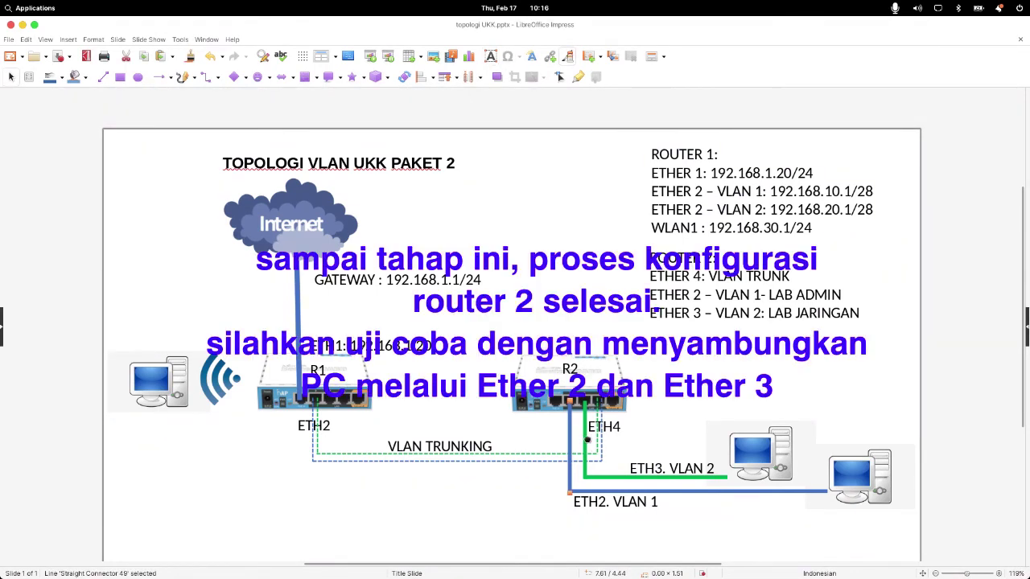
pyautogui.click(585, 434)
pyautogui.click(533, 487)
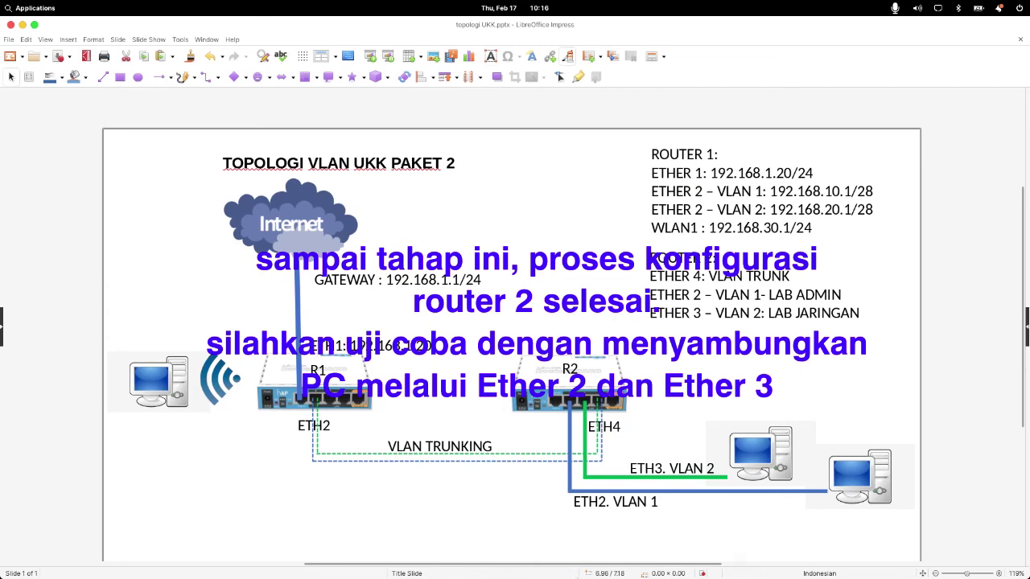
pyautogui.click(598, 561)
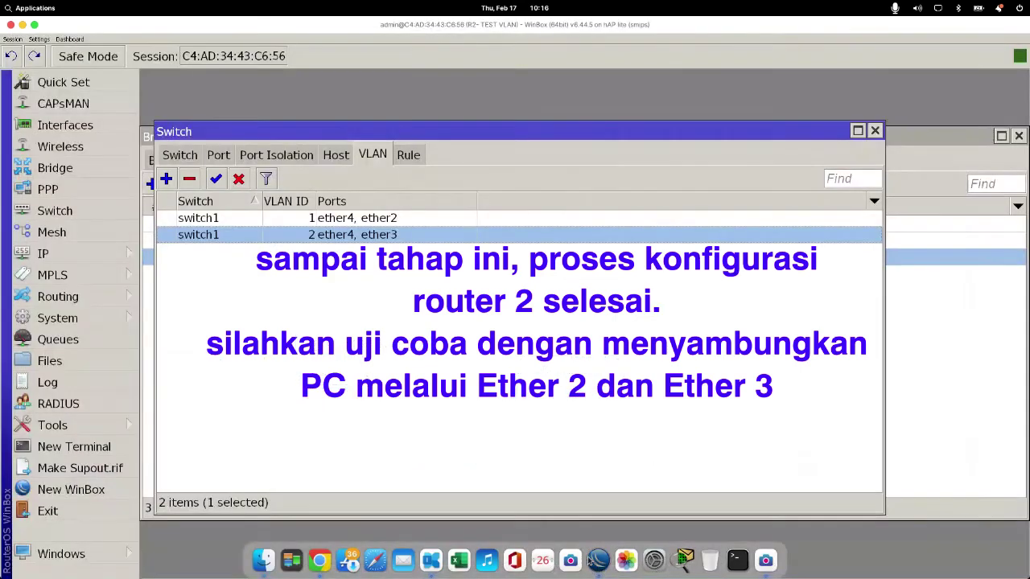
# Step: Deselect the VLAN 2 entry and close the Switch and Bridge windows
pyautogui.click(456, 328)
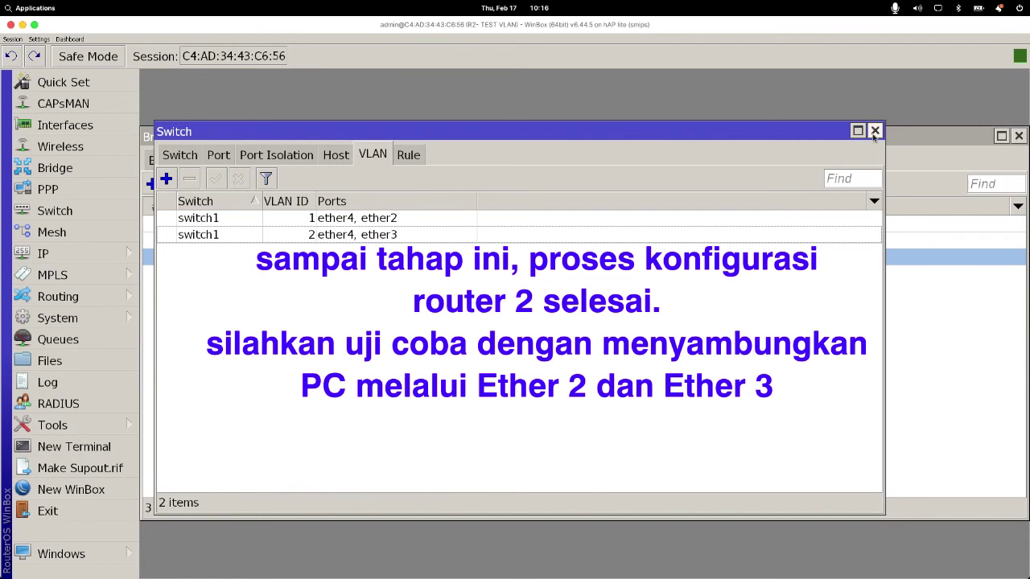
pyautogui.click(875, 133)
pyautogui.click(1018, 137)
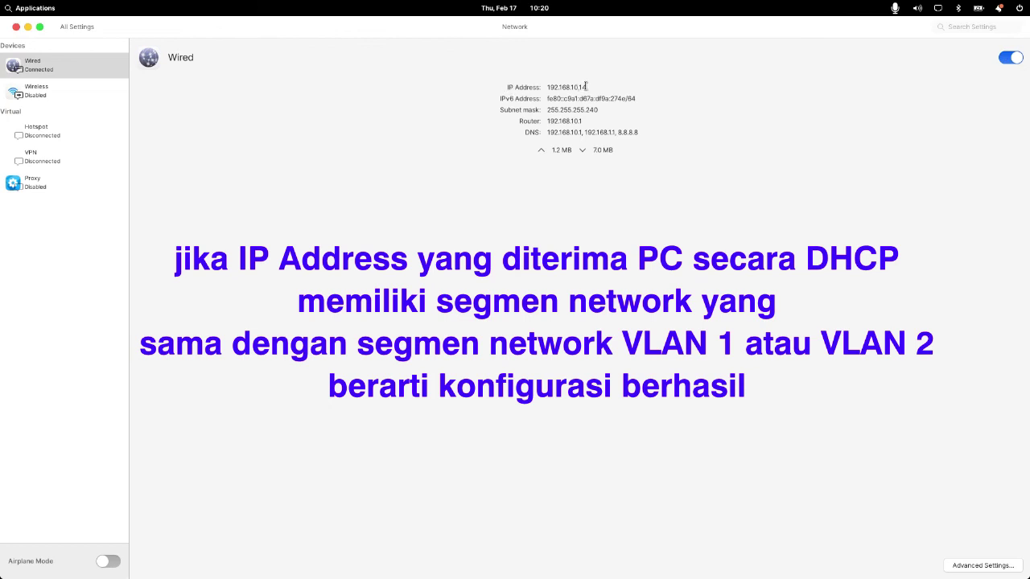
# Step: Toggle the wired connection off and on until DHCP replaces 192.168.10.14 with 192.168.20.14
pyautogui.moveTo(586, 86); pyautogui.dragTo(542, 87)
pyautogui.click(1019, 59)
pyautogui.click(1019, 61)
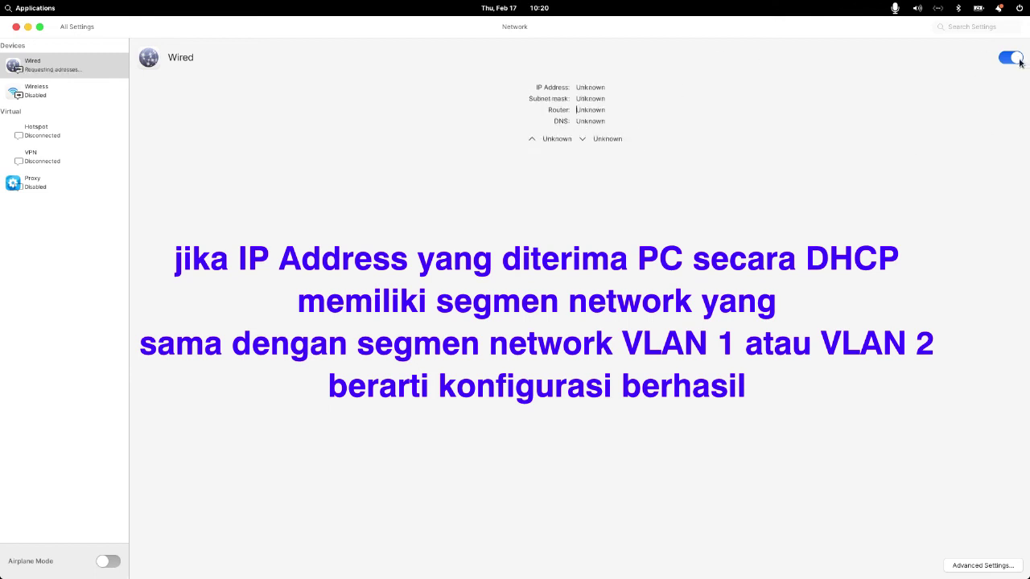
pyautogui.click(1020, 61)
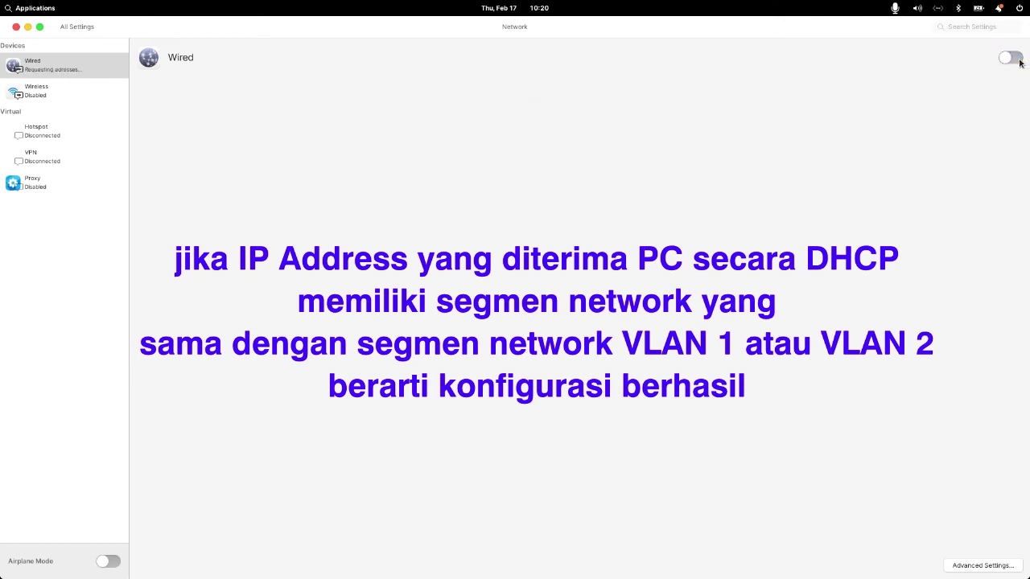
pyautogui.click(1019, 61)
pyautogui.click(1019, 62)
pyautogui.click(1017, 65)
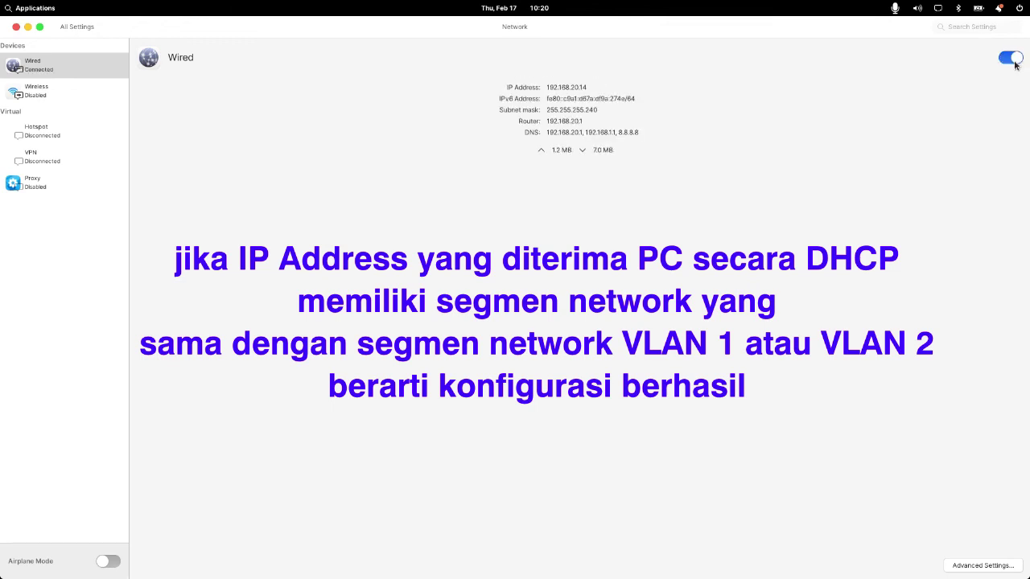
pyautogui.moveTo(547, 86); pyautogui.dragTo(623, 83)
# Step: Bring the Impress topology slide forward and relaunch WinBox from the Dock
pyautogui.click(16, 27)
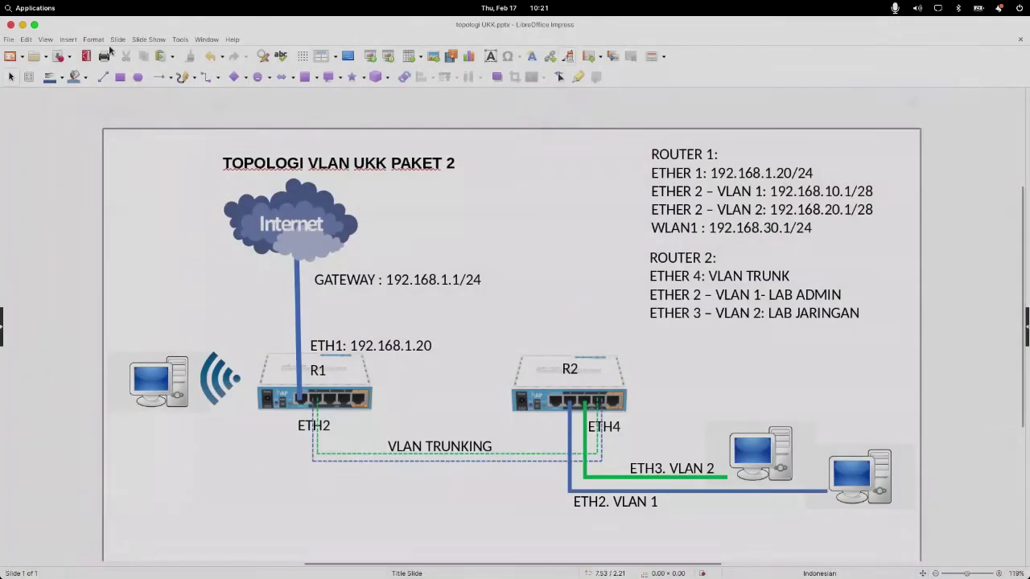
pyautogui.moveTo(598, 573)
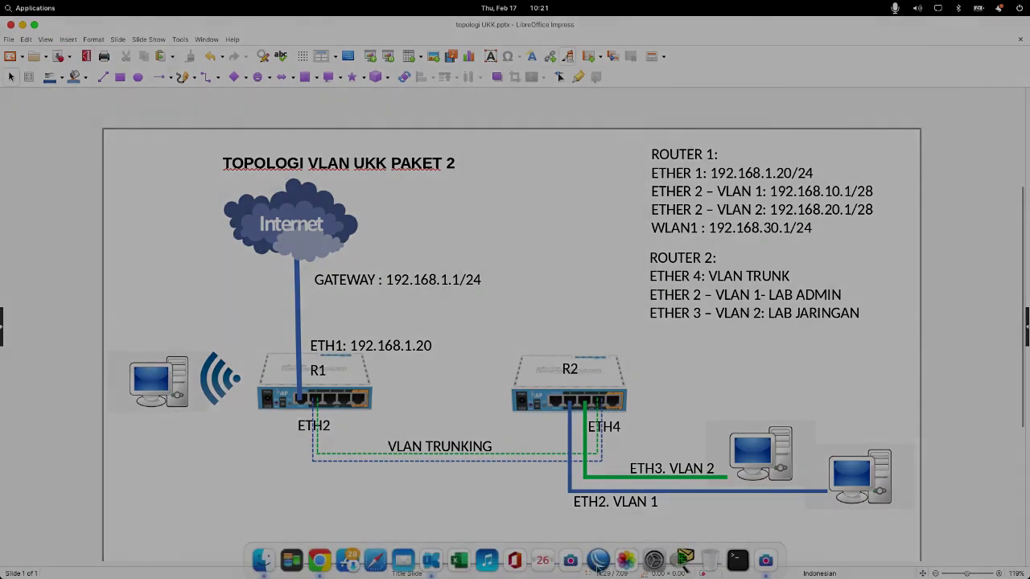
pyautogui.click(598, 561)
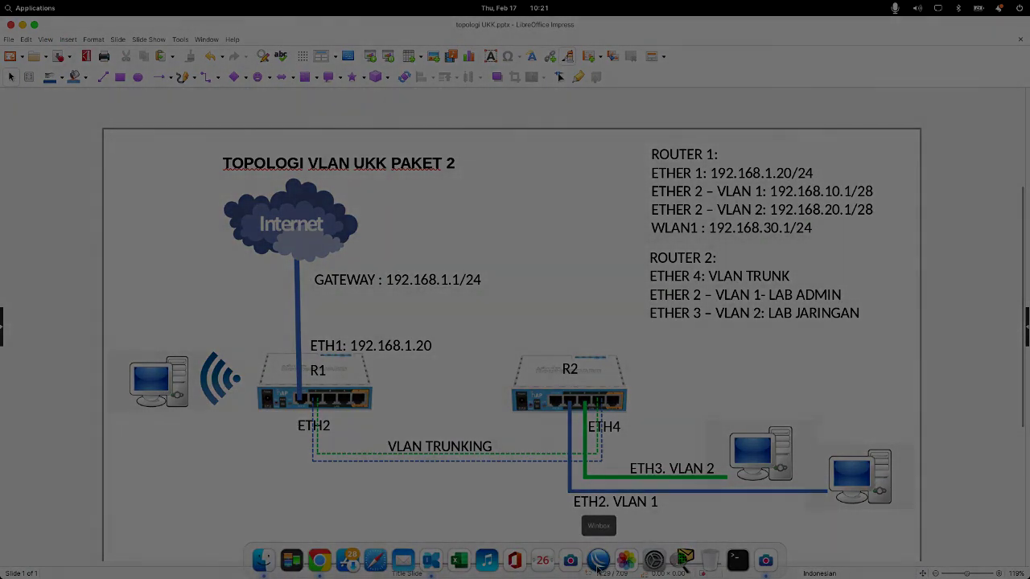